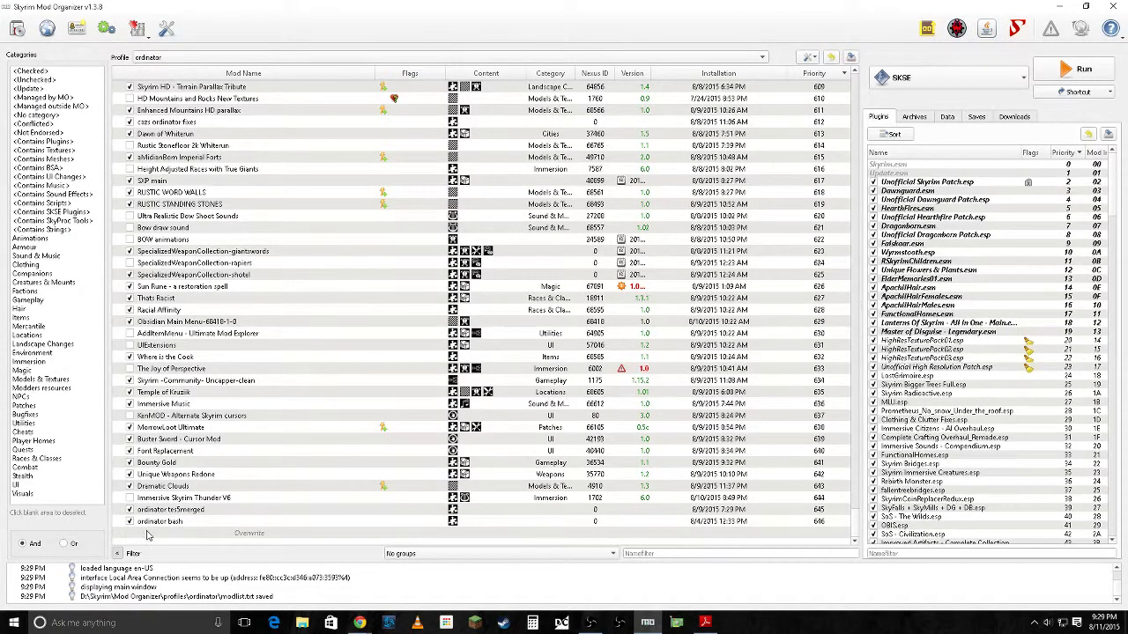
Step: Check the contents of the Overwrite folder and close its information window
click(246, 537)
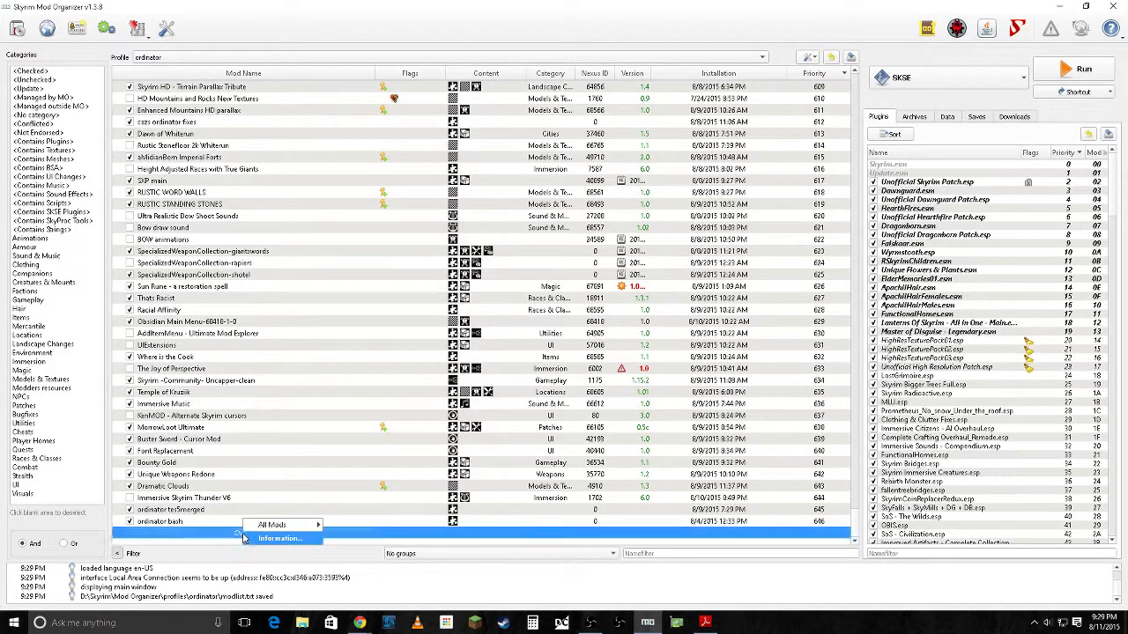
double_click(262, 539)
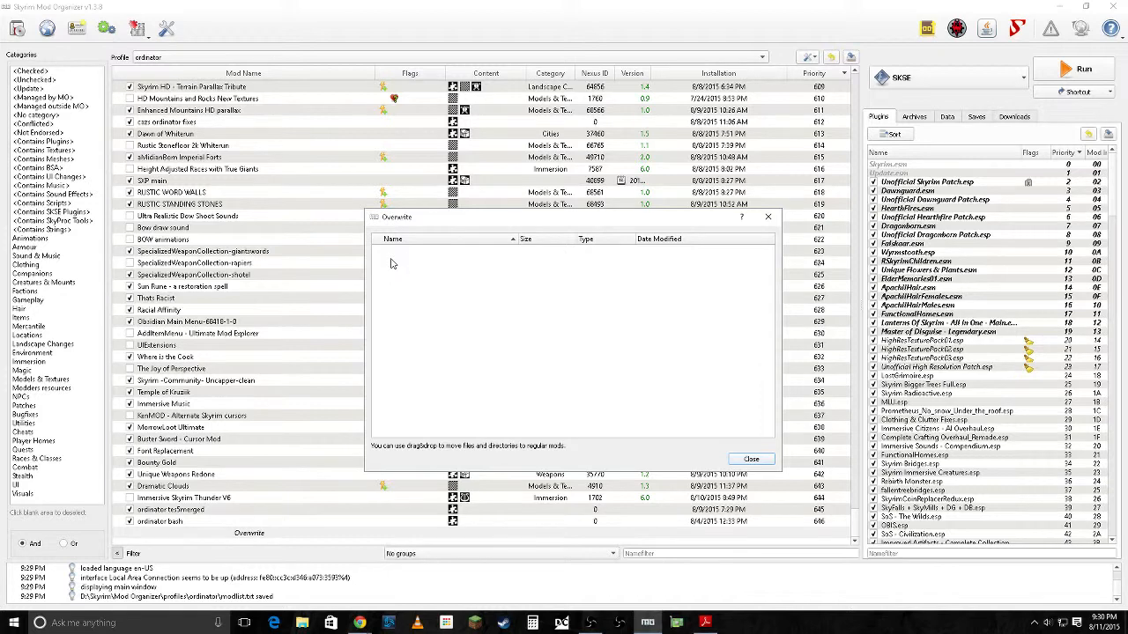
click(751, 459)
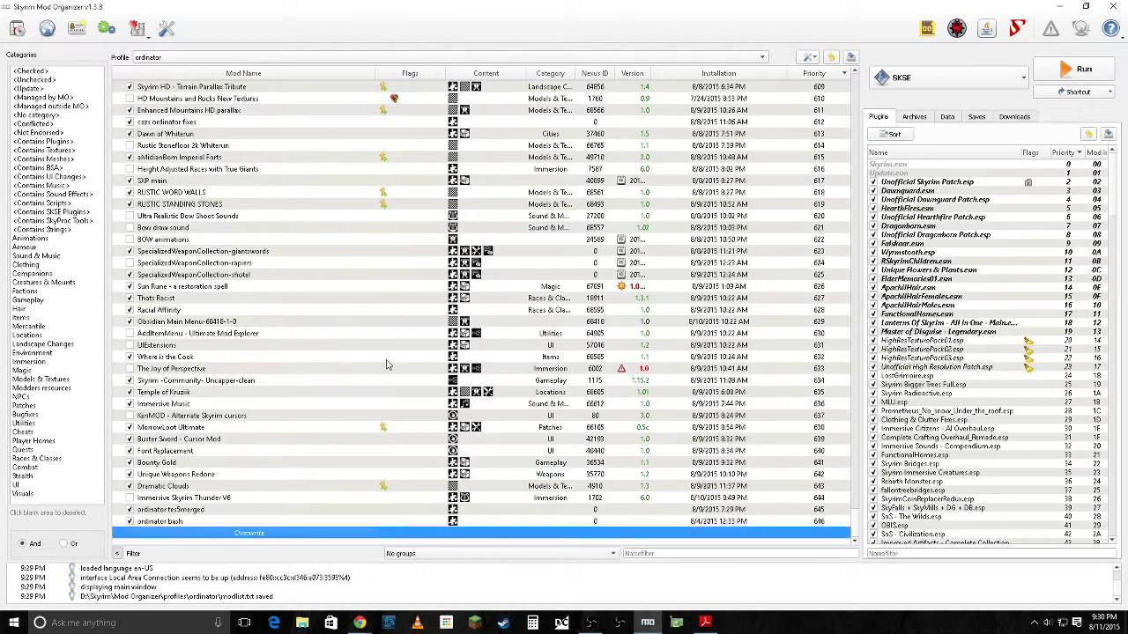
Step: Filter the mod list by "take" and open the file tree of Take Notes - Journal of the Dragonborn
click(656, 553)
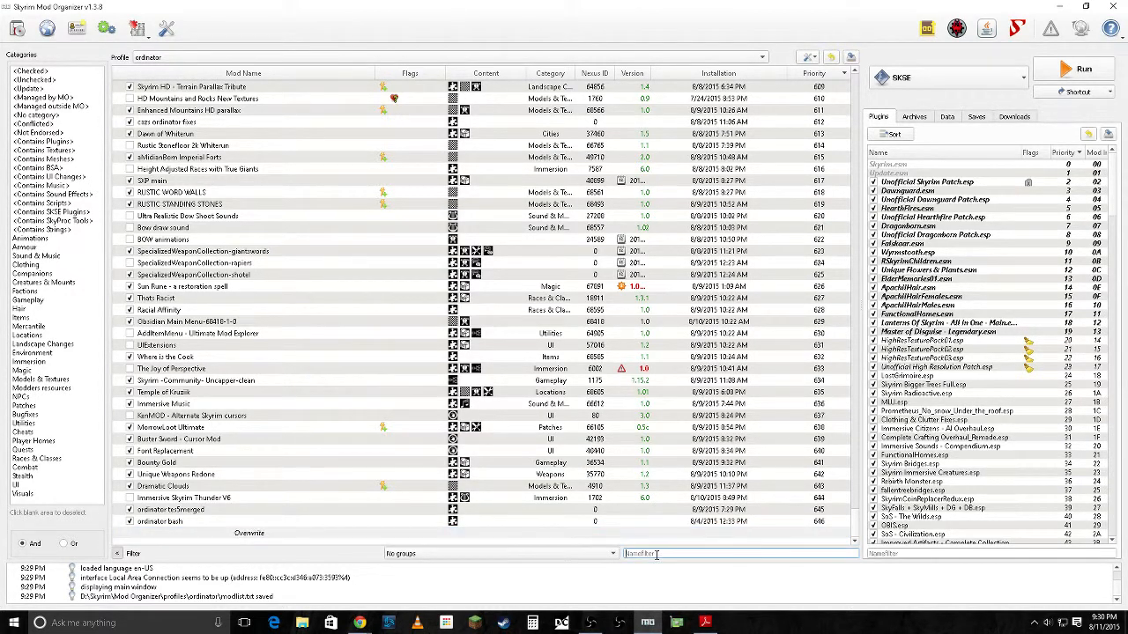
text(takenot)
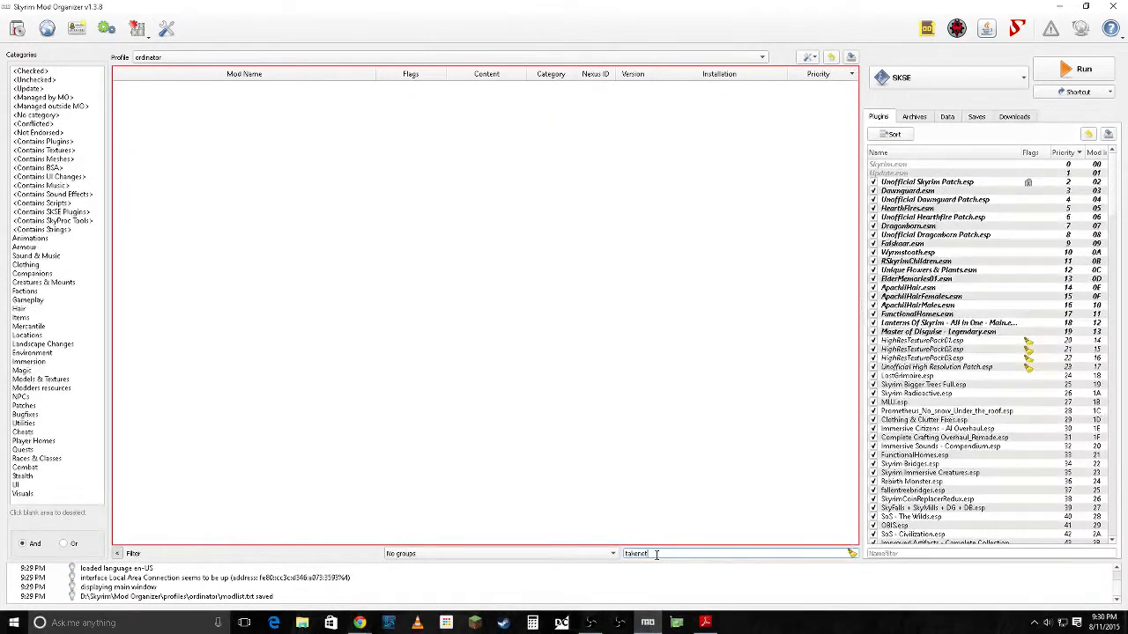
key(BackSpace)
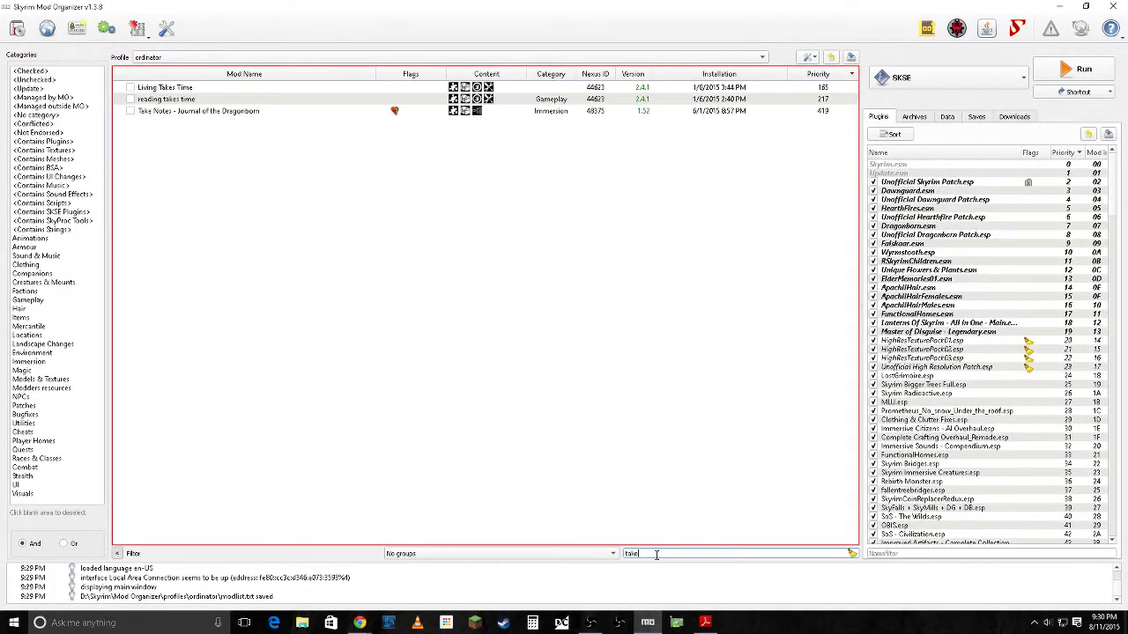
right_click(177, 110)
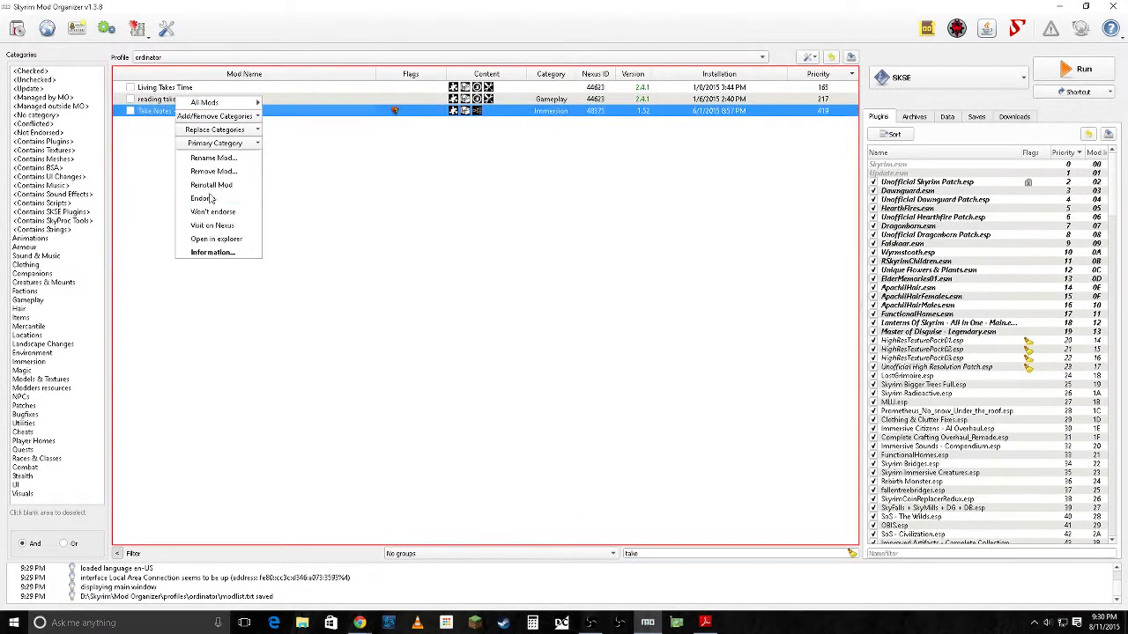
click(212, 252)
click(715, 175)
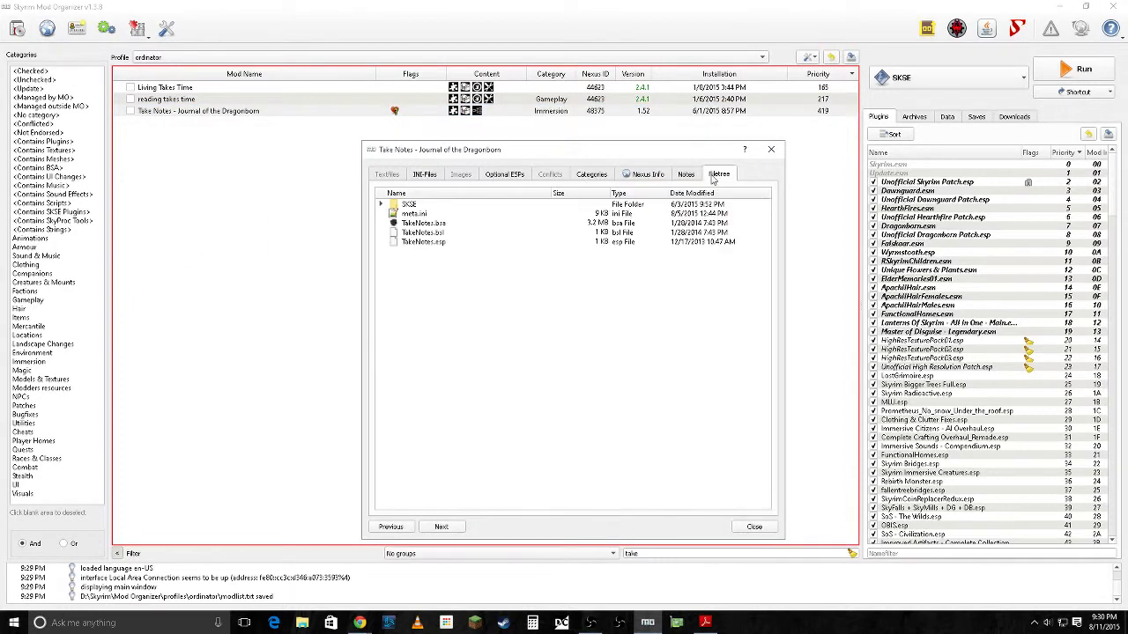
Step: Examine the mod's folder structure from SKSE through Plugins and FISS to TakeNotes, and close its information window
click(382, 205)
click(394, 214)
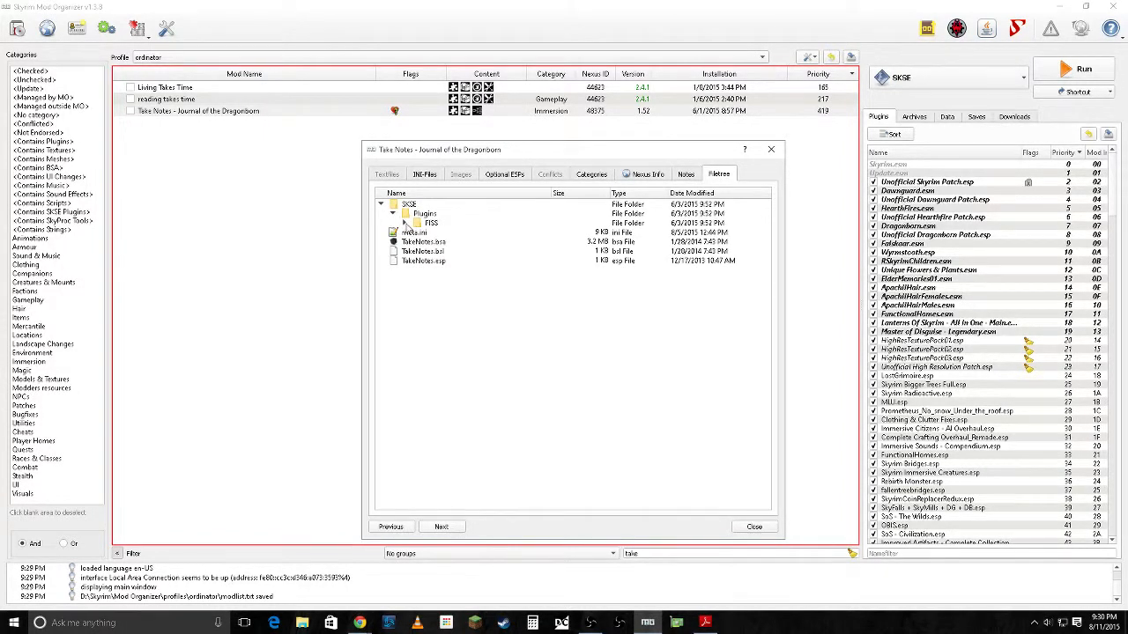
click(404, 223)
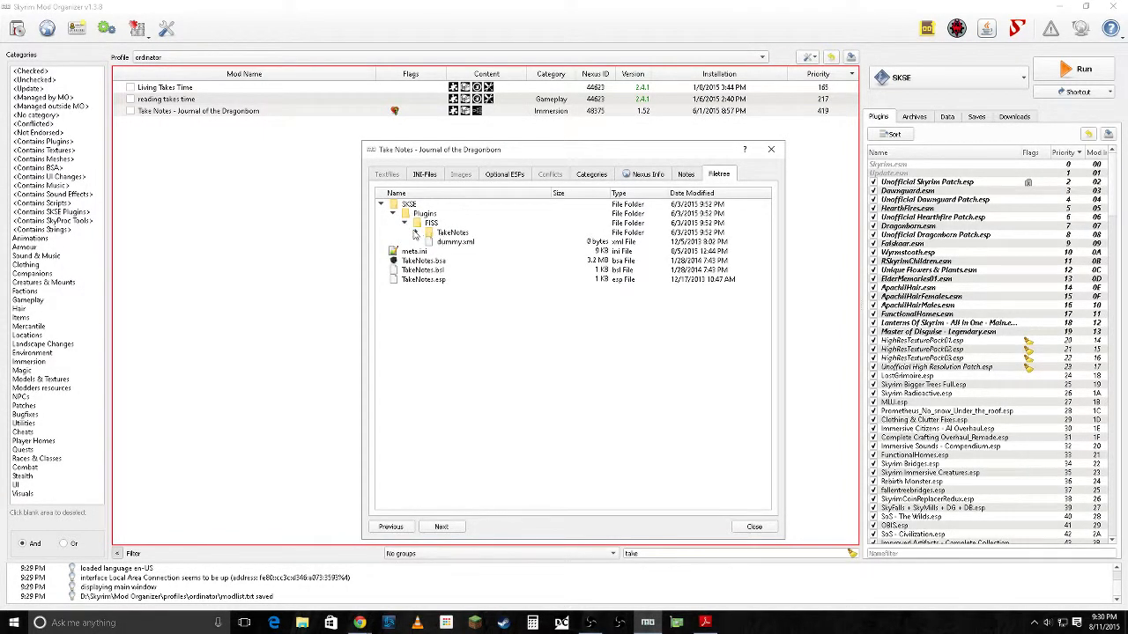
click(417, 233)
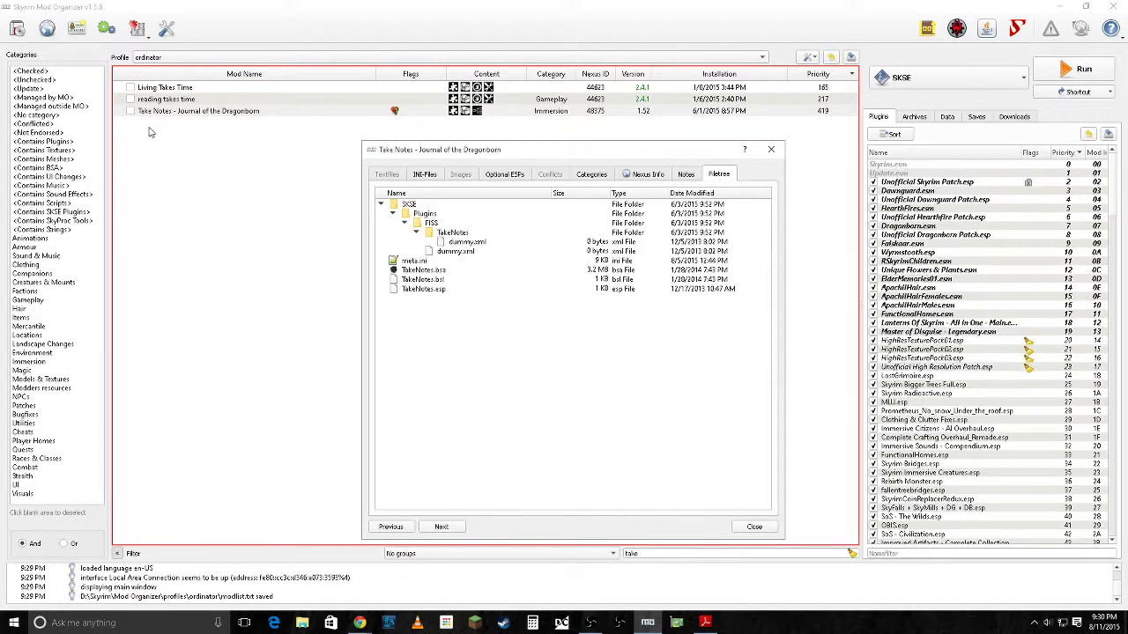
click(381, 204)
click(771, 149)
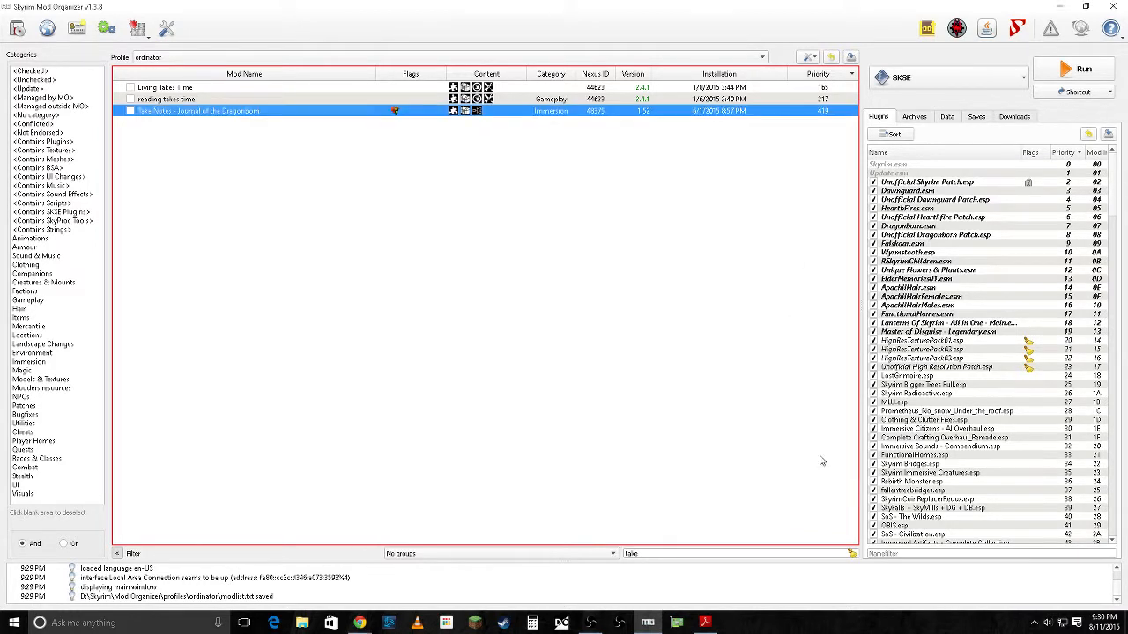
Step: Clear the mod name filter and inspect the optional and available ESPs of the ordinator tes5merged mod
double_click(644, 553)
key(BackSpace)
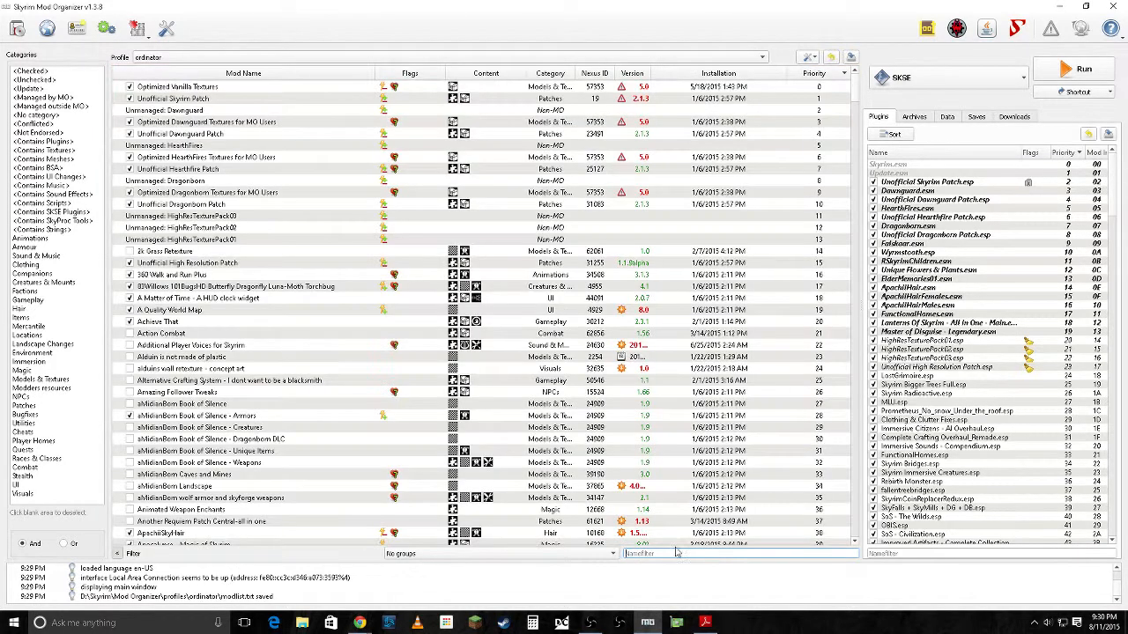
drag(857, 534, 853, 535)
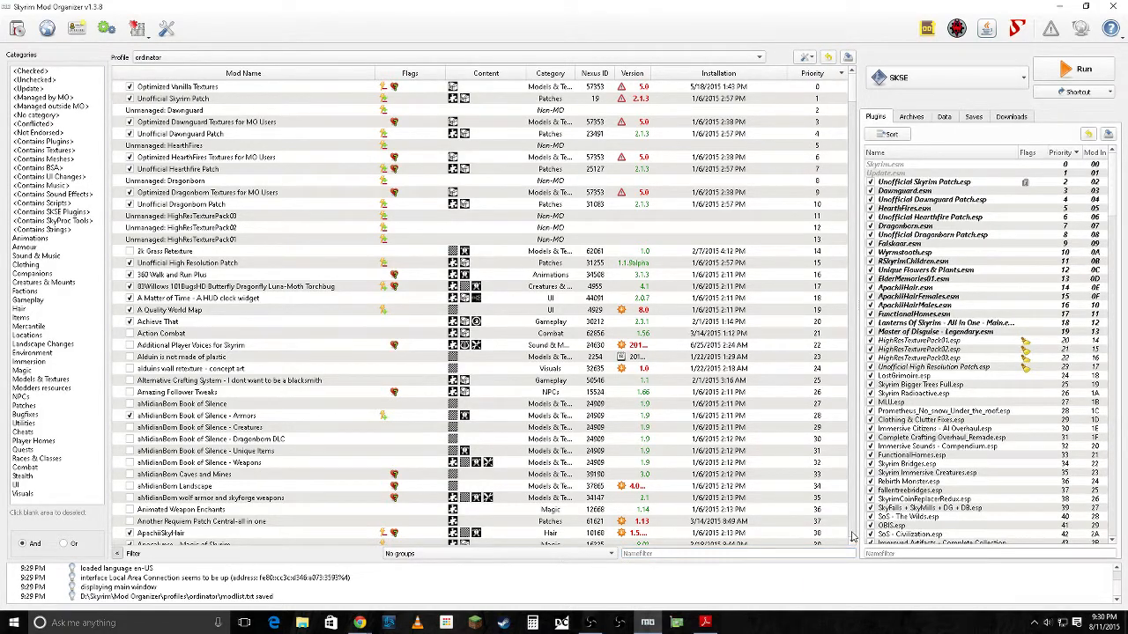
scroll(853, 536, down, 20)
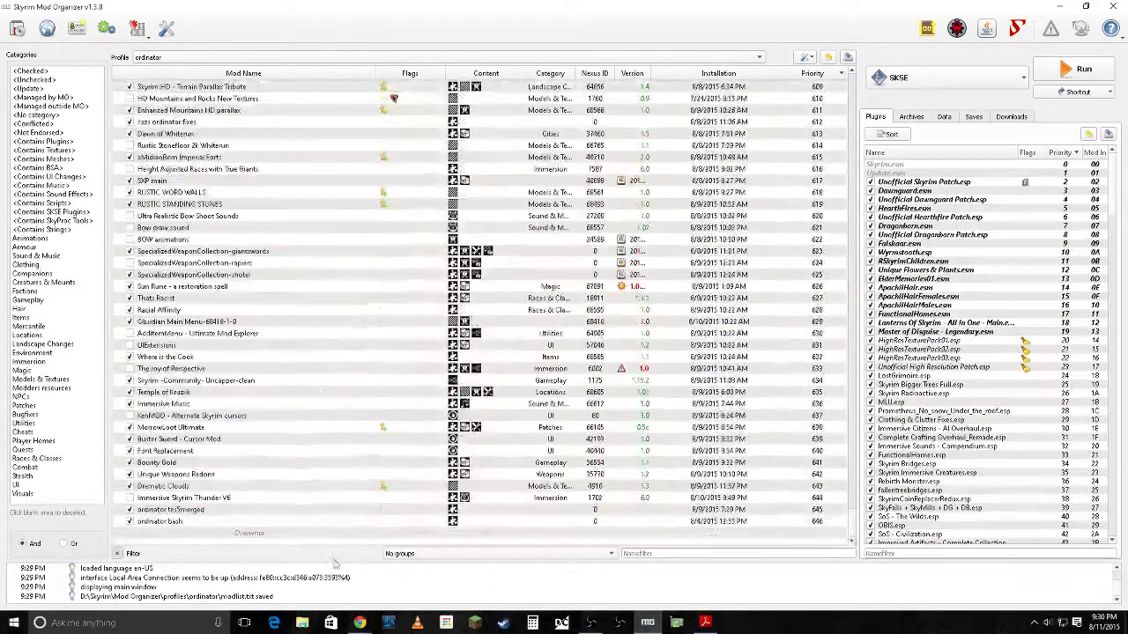
right_click(183, 511)
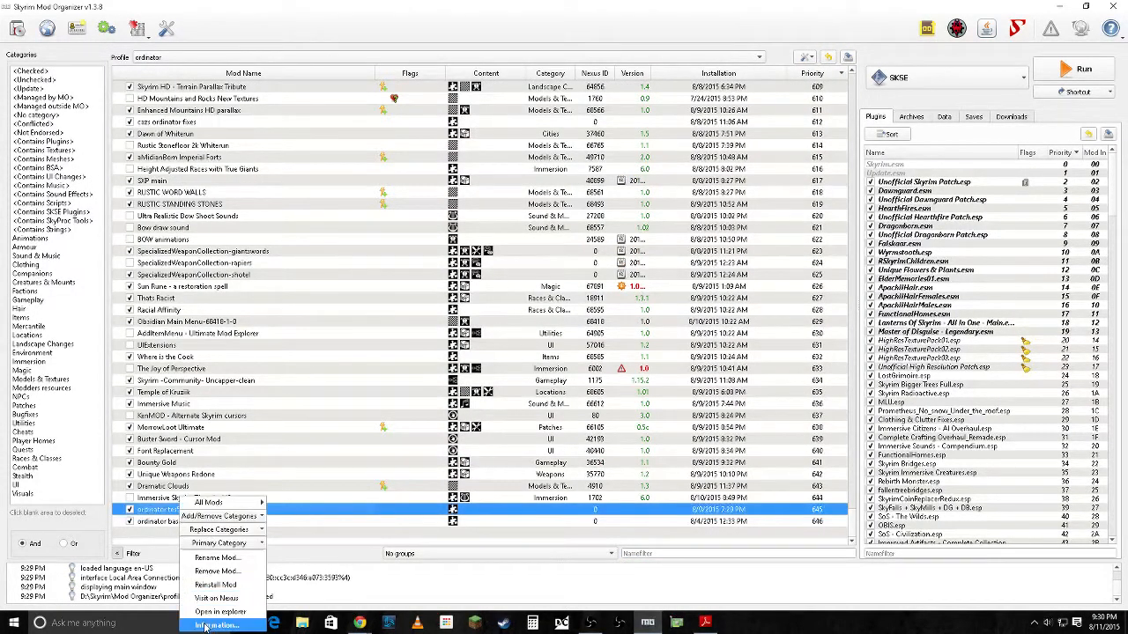
click(205, 626)
click(495, 175)
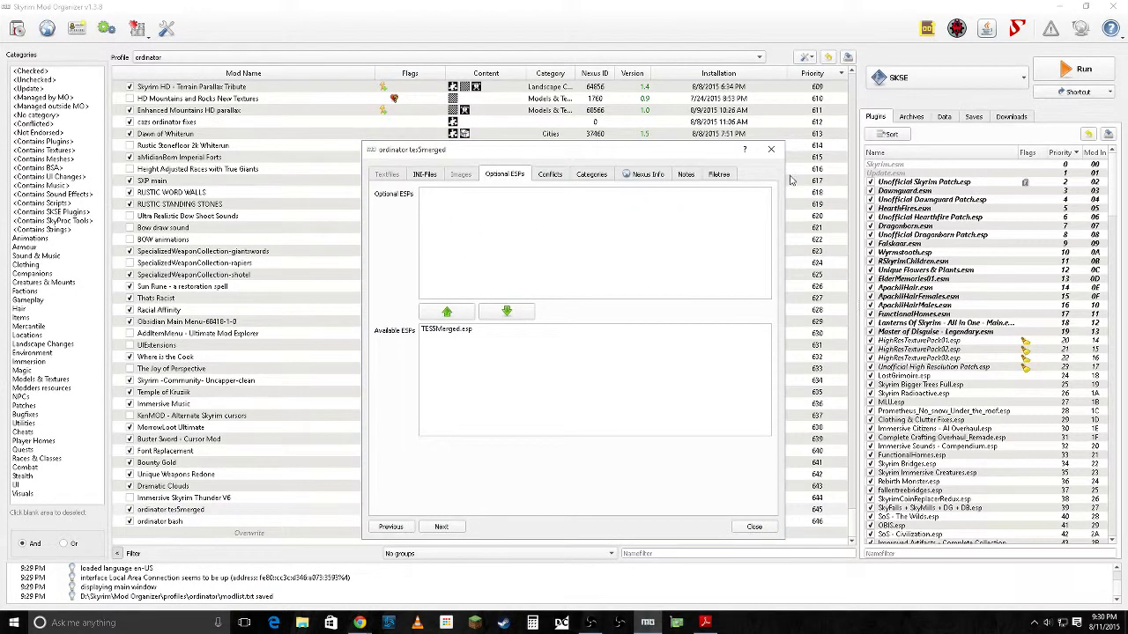
click(772, 150)
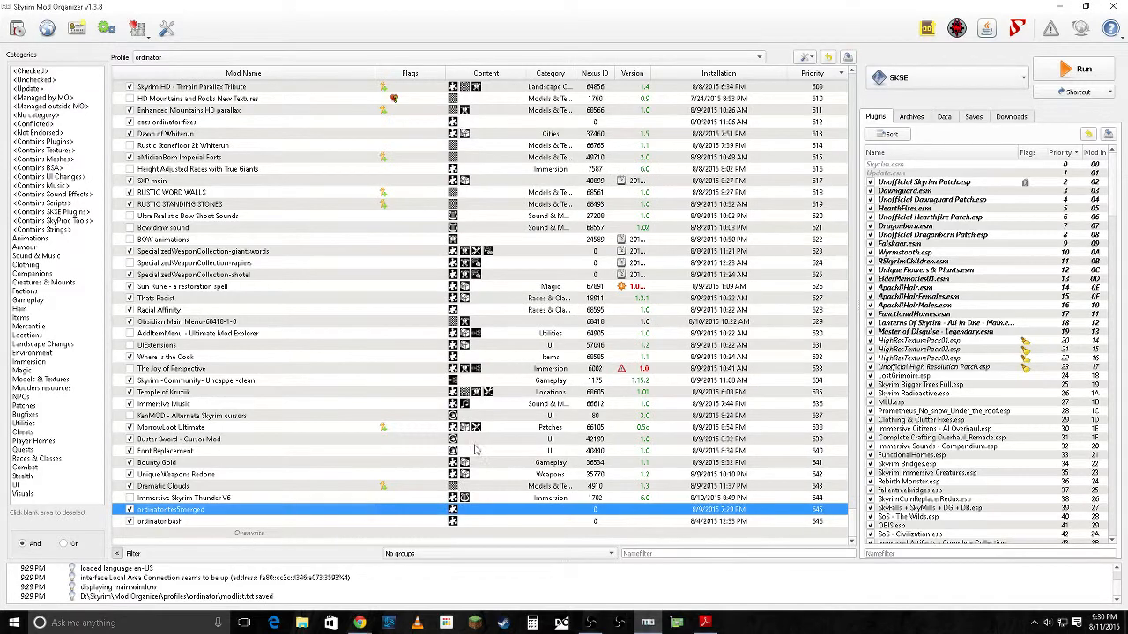
Step: Launch TES5Edit and deselect every plugin in the Master/Plugin Selection dialog
click(958, 28)
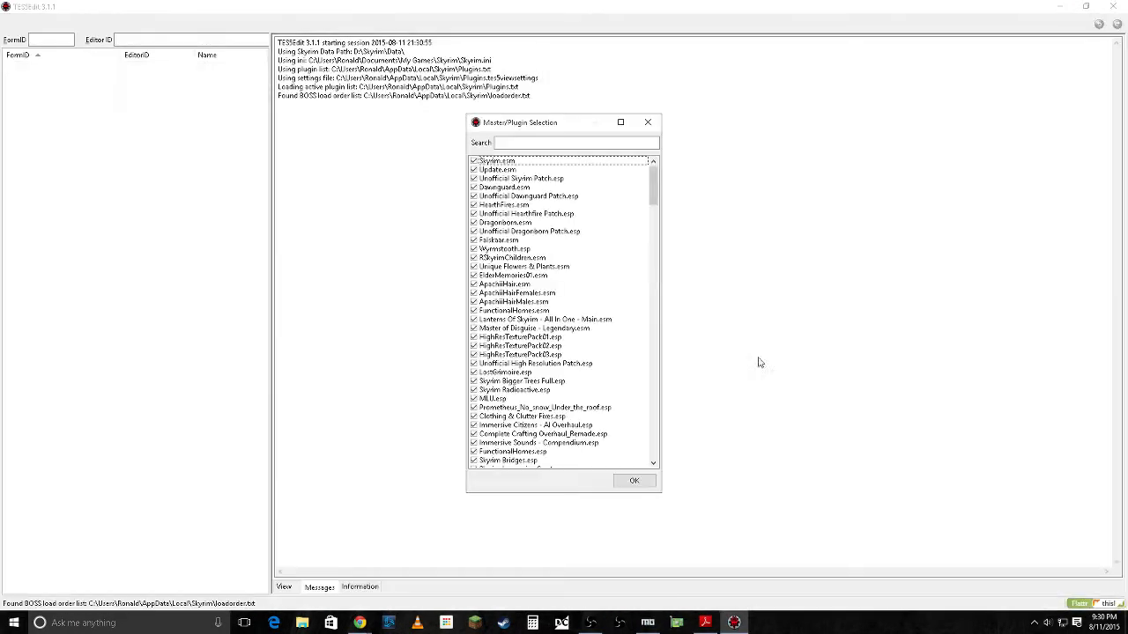
right_click(608, 371)
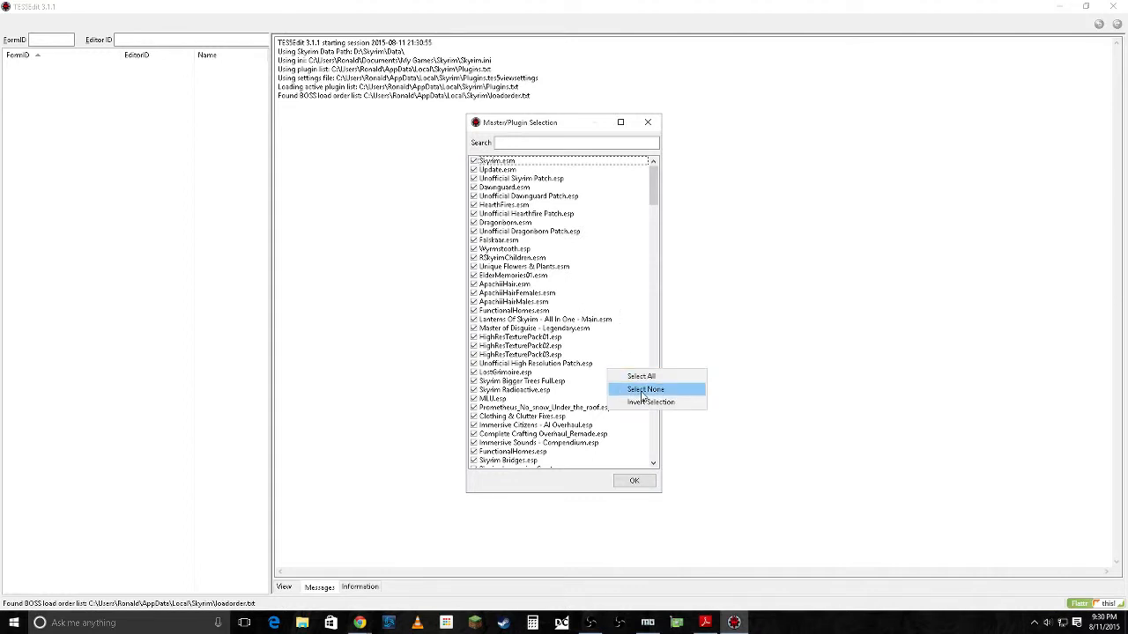
click(644, 395)
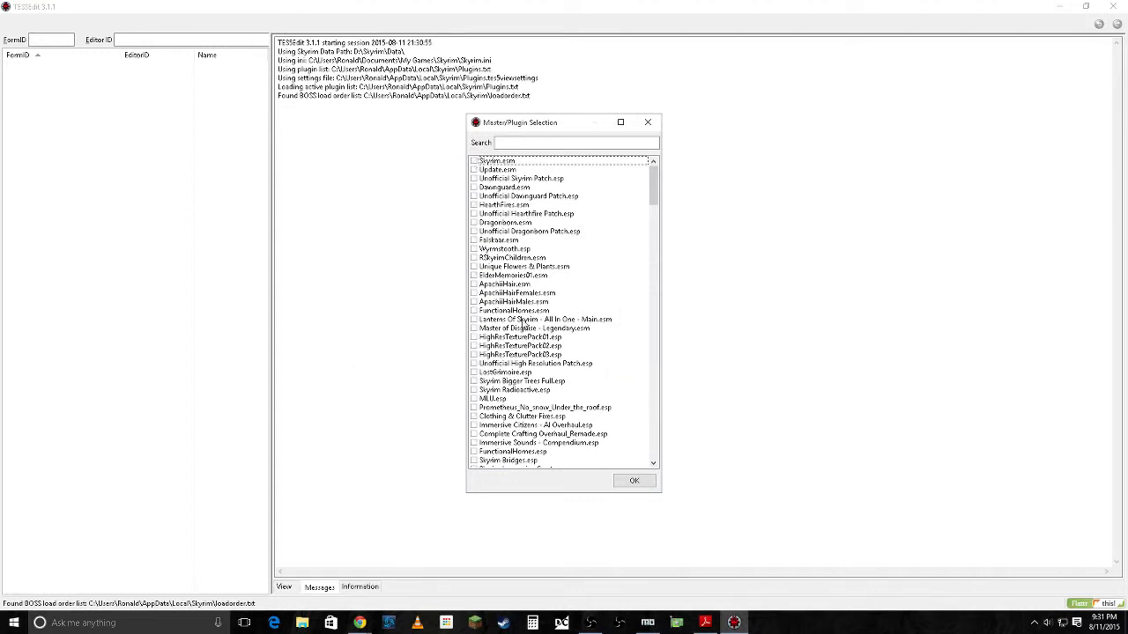
Step: Look through the plugin list for the MLU plugins
scroll(522, 324, down, 20)
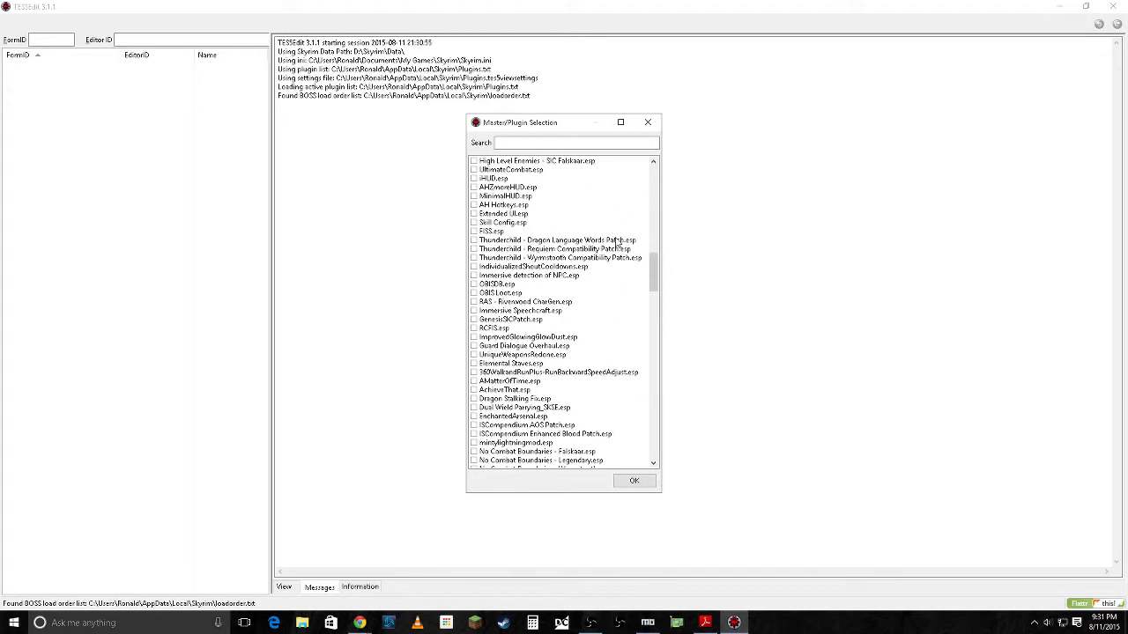
scroll(617, 244, up, 11)
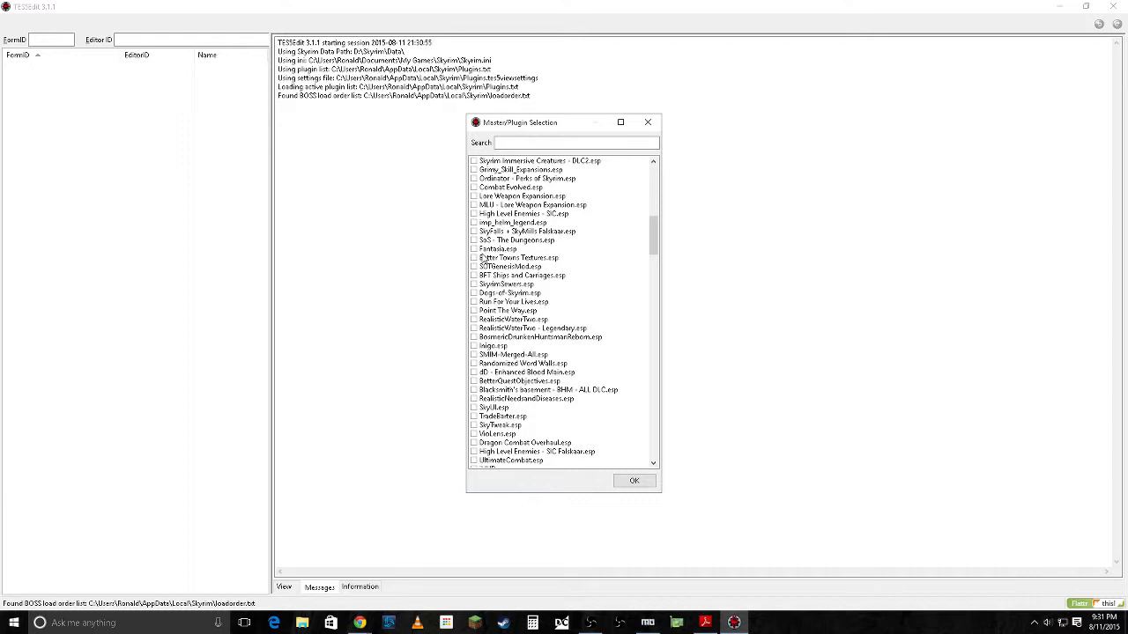
scroll(498, 291, down, 11)
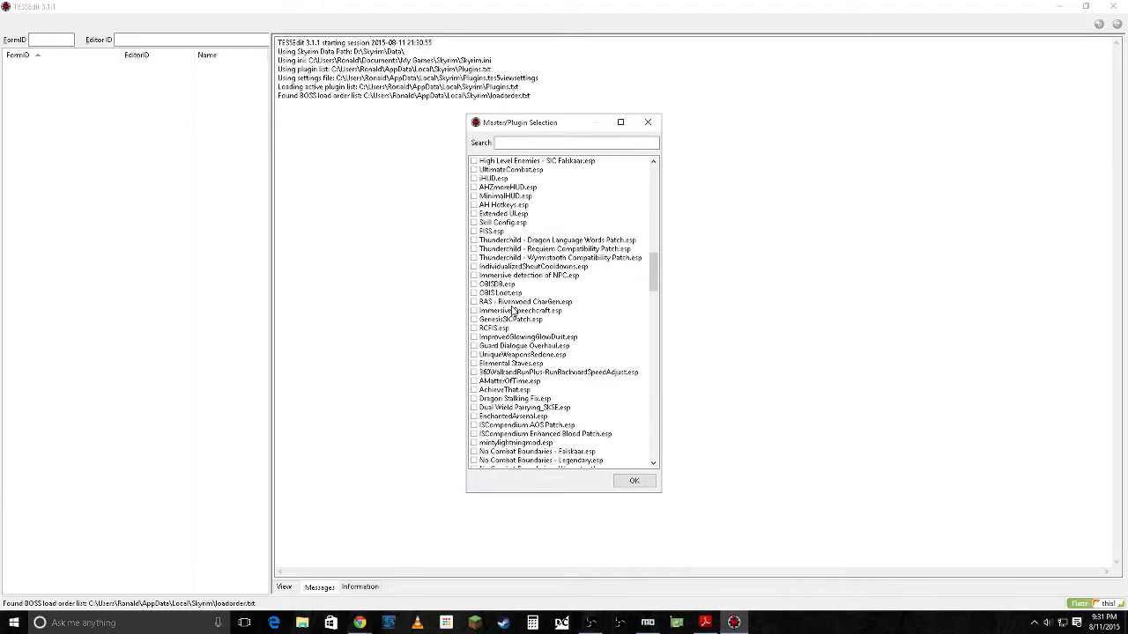
scroll(512, 310, up, 11)
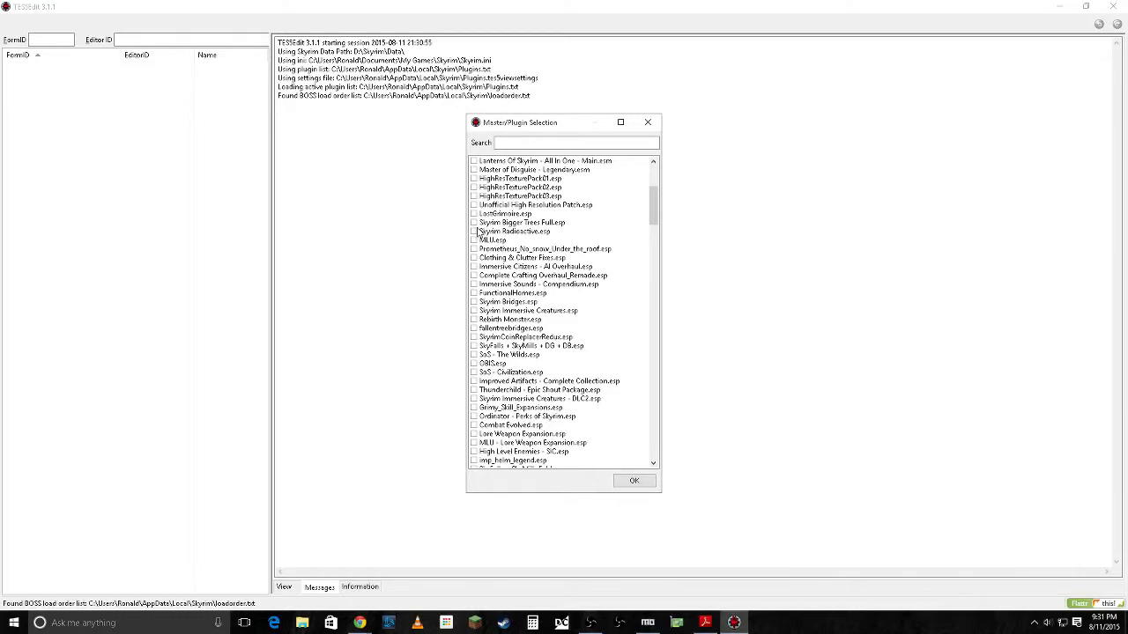
scroll(480, 233, up, 1)
scroll(480, 238, up, 2)
scroll(480, 238, up, 3)
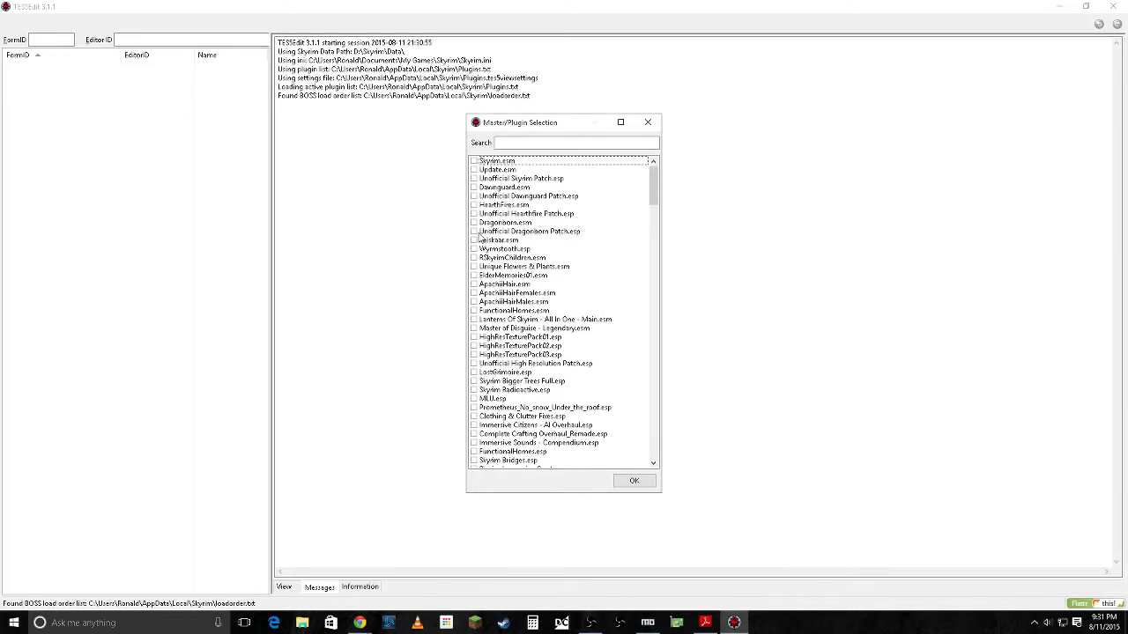
scroll(495, 326, down, 10)
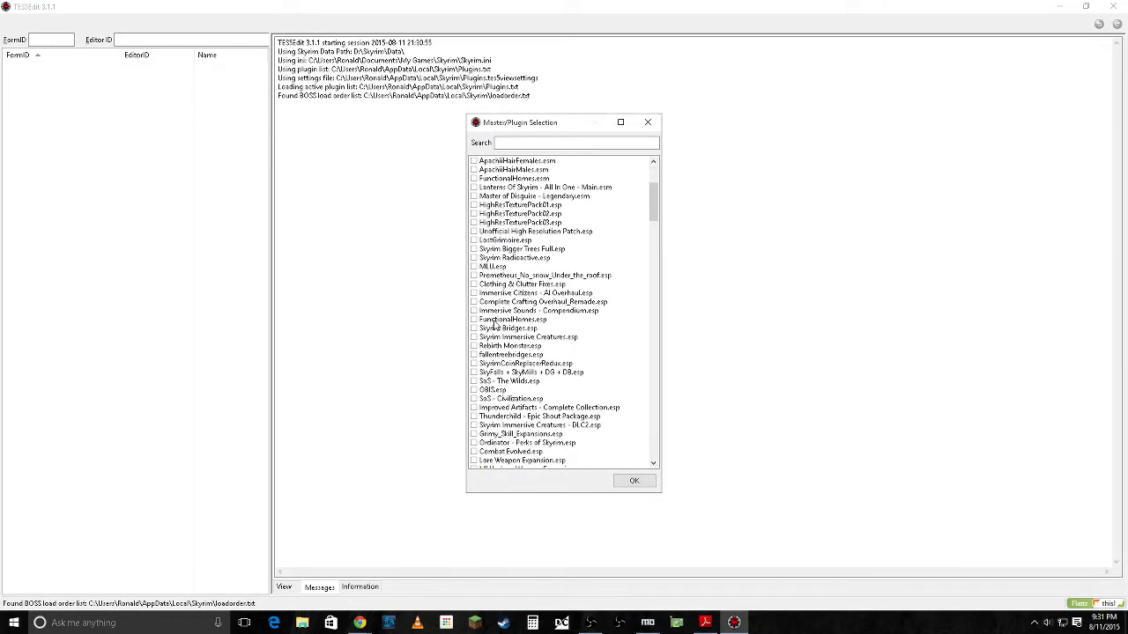
Step: Search the plugins for "mlu", enable MLU.esp and MLU - Lore Weapon Expansion.esp, and load them
click(519, 144)
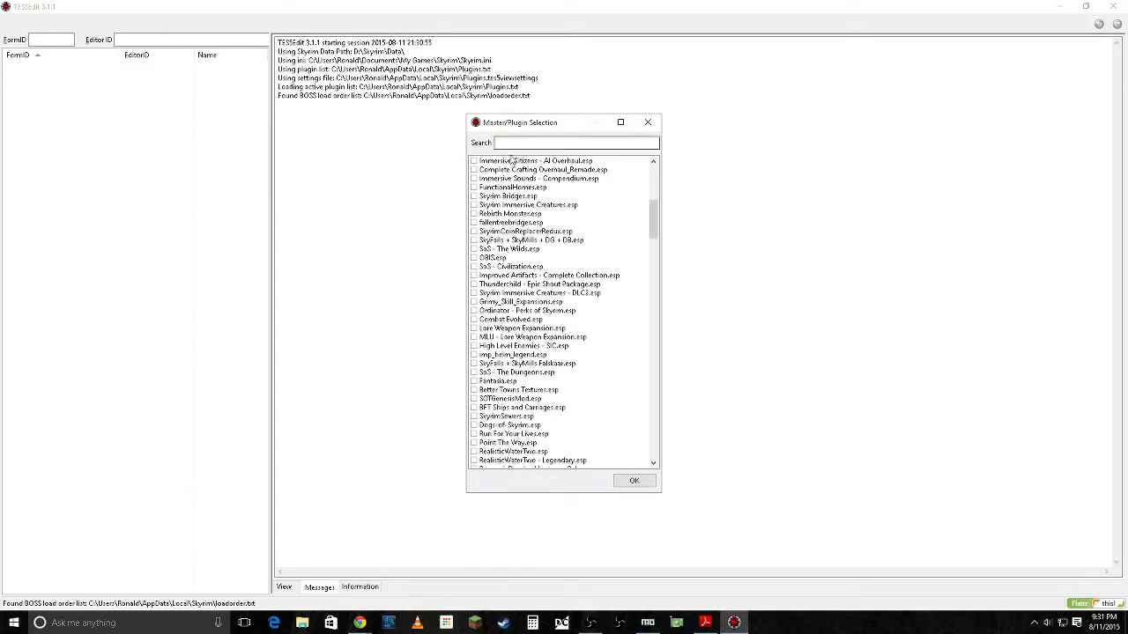
text(mlu)
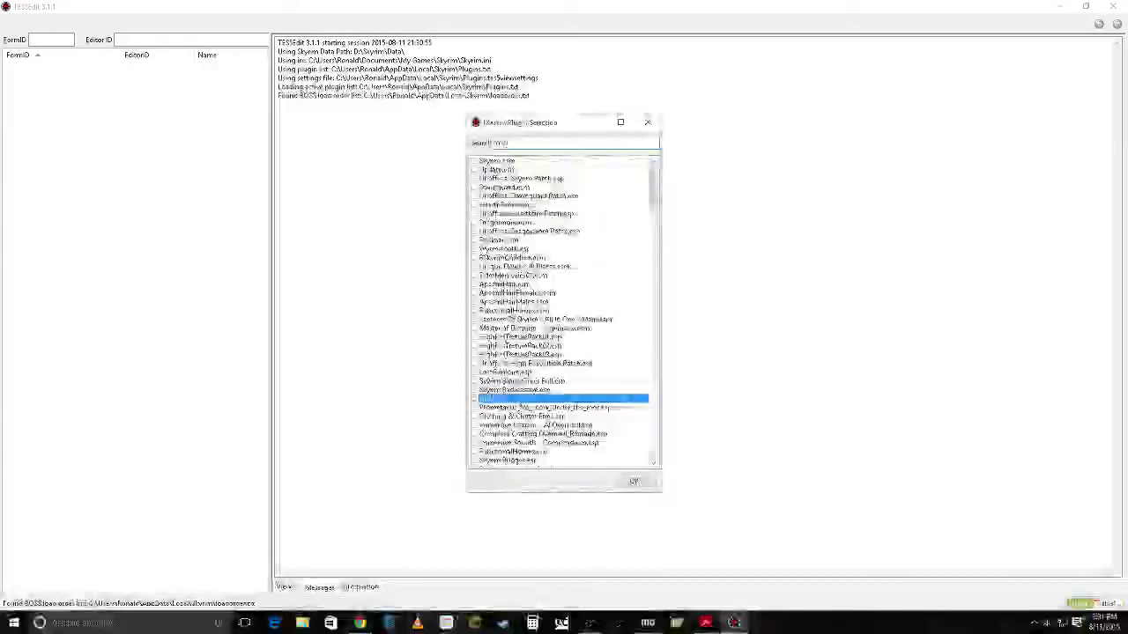
click(474, 399)
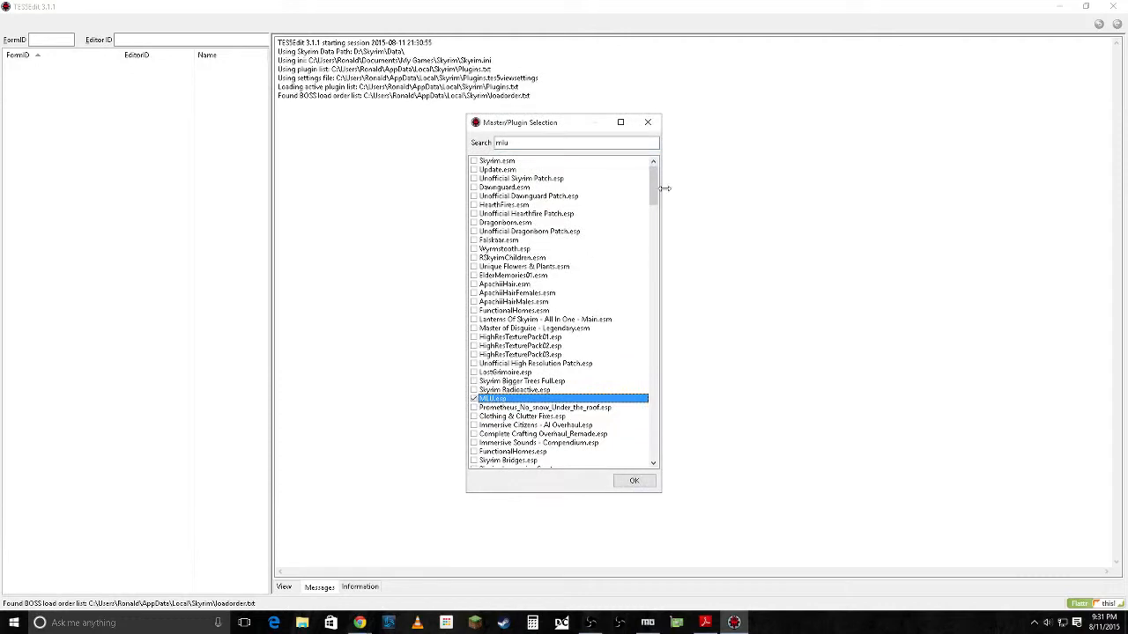
drag(654, 187, 654, 227)
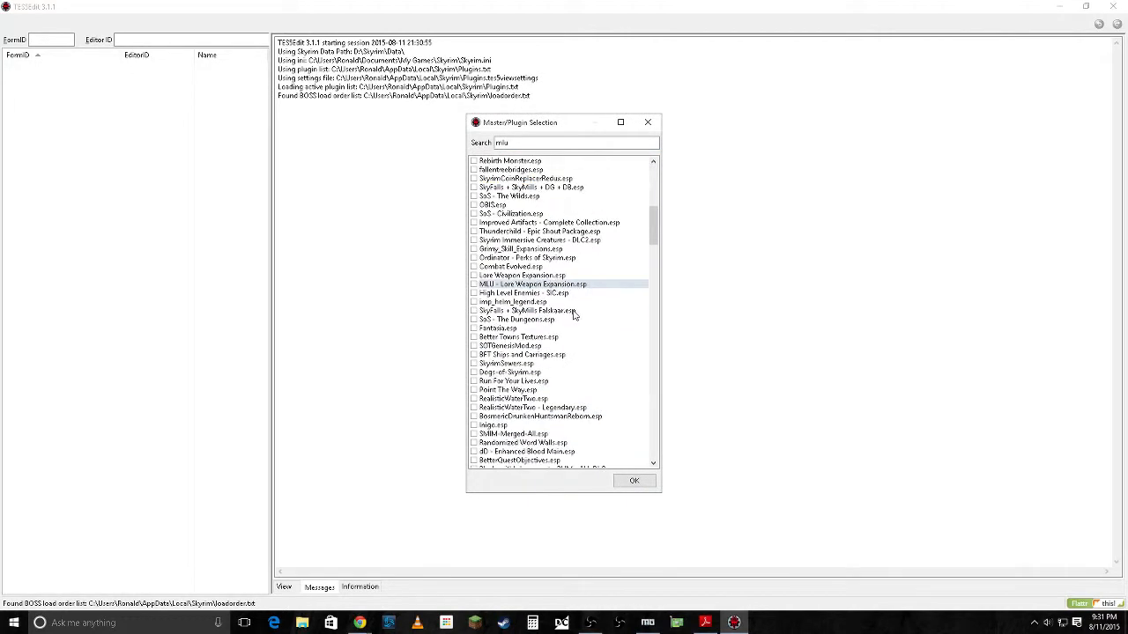
click(475, 285)
click(633, 480)
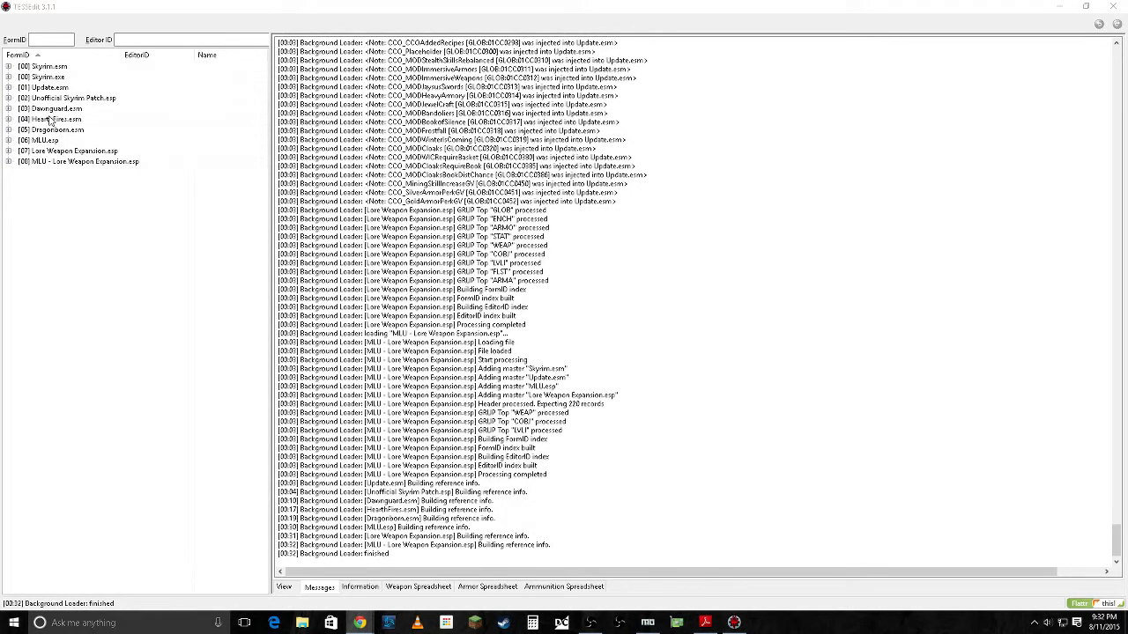
Step: Create a merged patch from the loaded plugins in TES5Edit, using the author's first name as the new module's file name
click(99, 227)
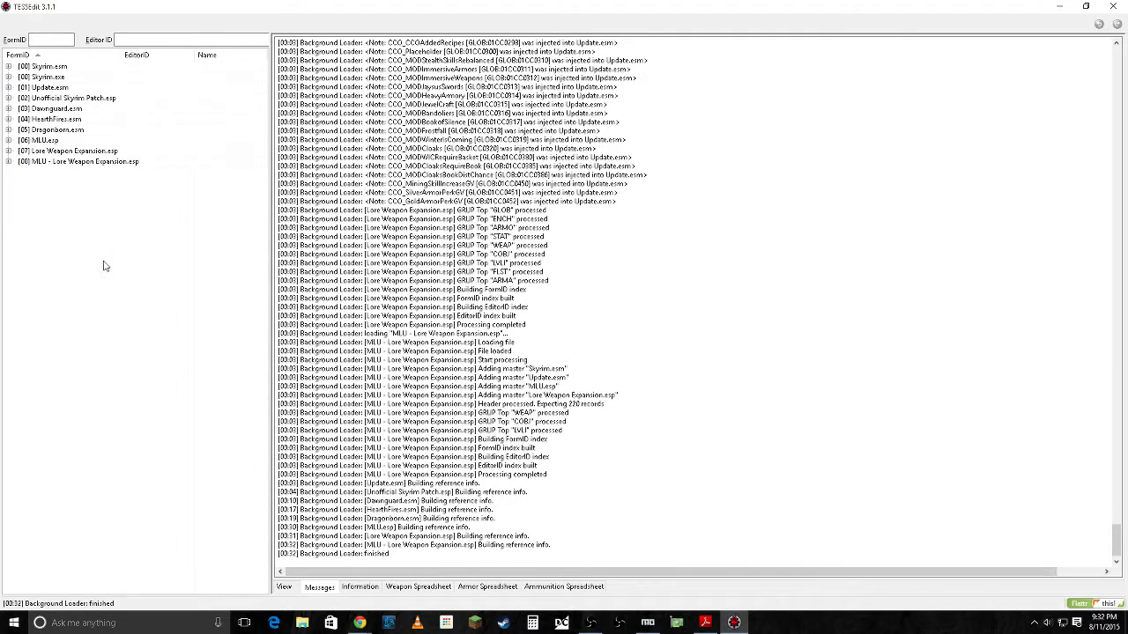
right_click(74, 217)
mouse_move(115, 327)
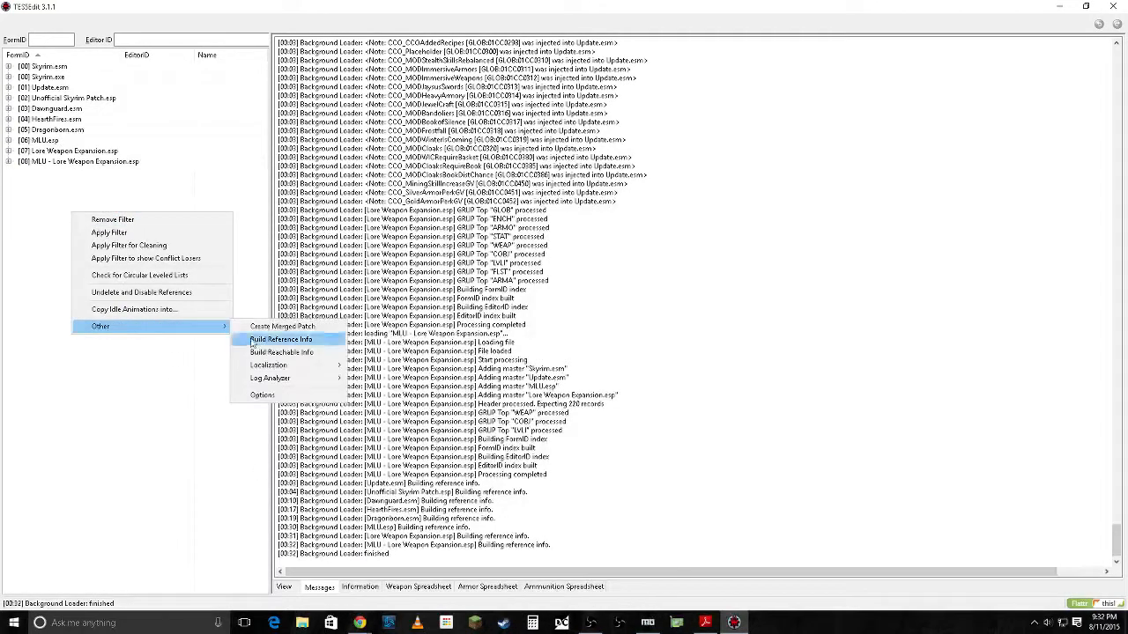
click(271, 330)
click(600, 335)
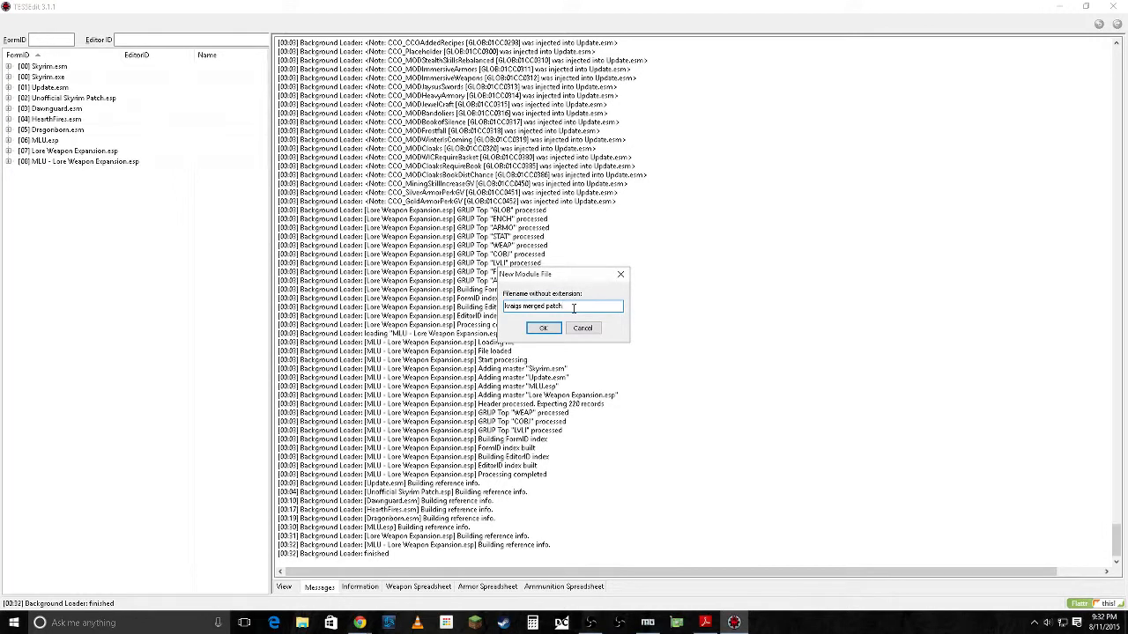
drag(573, 308, 499, 319)
text(te)
key(BackSpace)
key(BackSpace)
text(l)
key(ctrl+a)
key(BackSpace)
text(k)
click(543, 328)
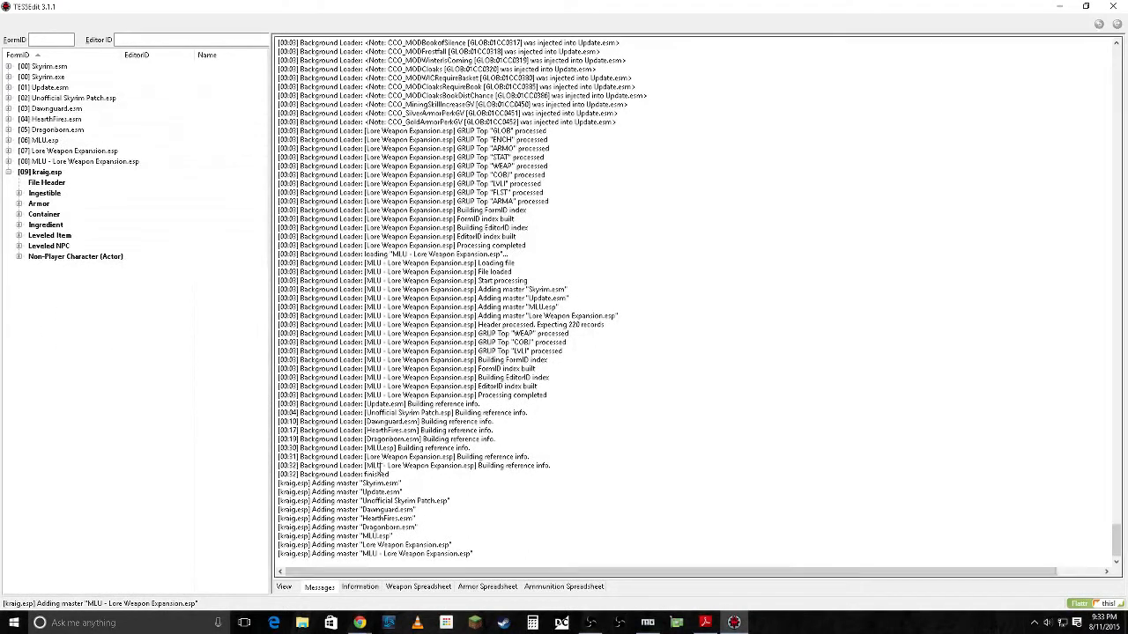
Step: Close TES5Edit and save the new merged patch plugin with plugin backup enabled
click(1114, 6)
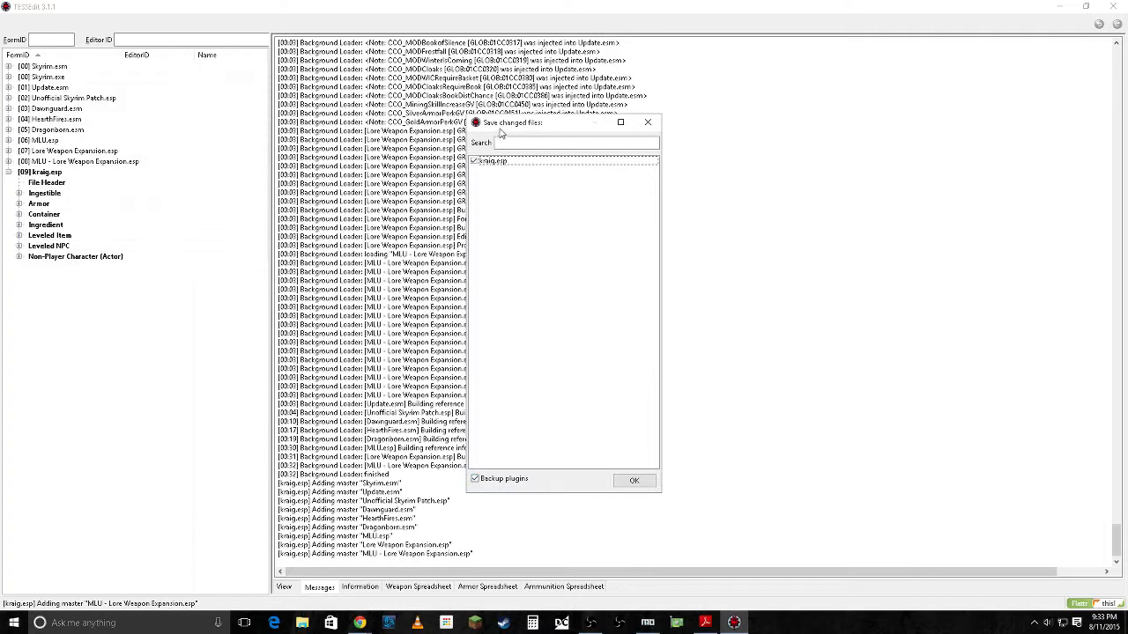
drag(506, 128, 698, 58)
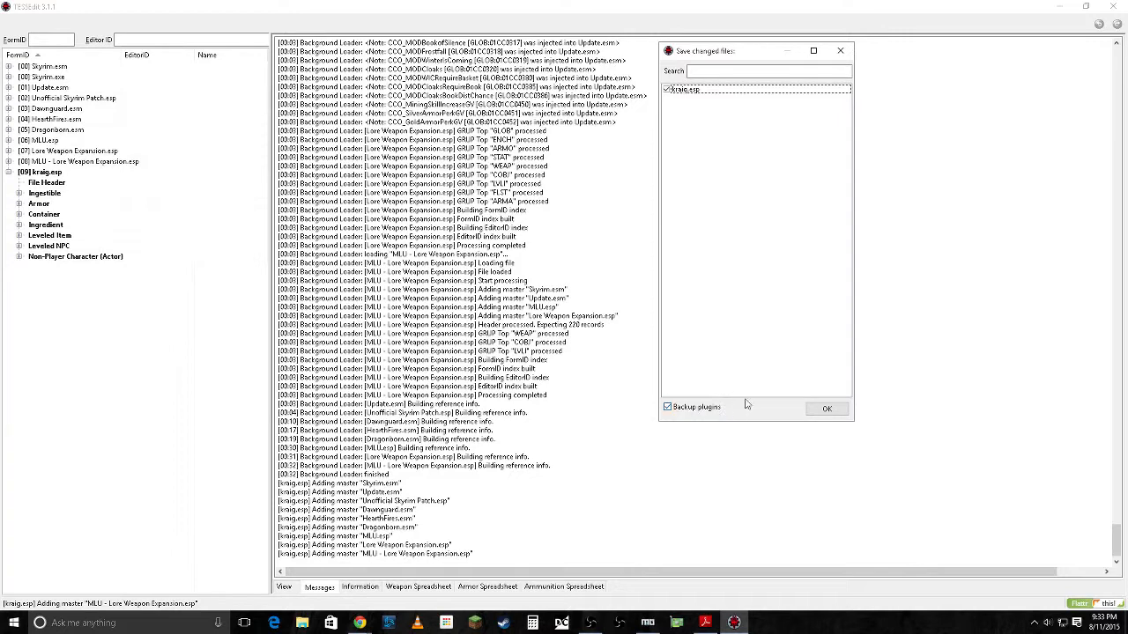
click(826, 409)
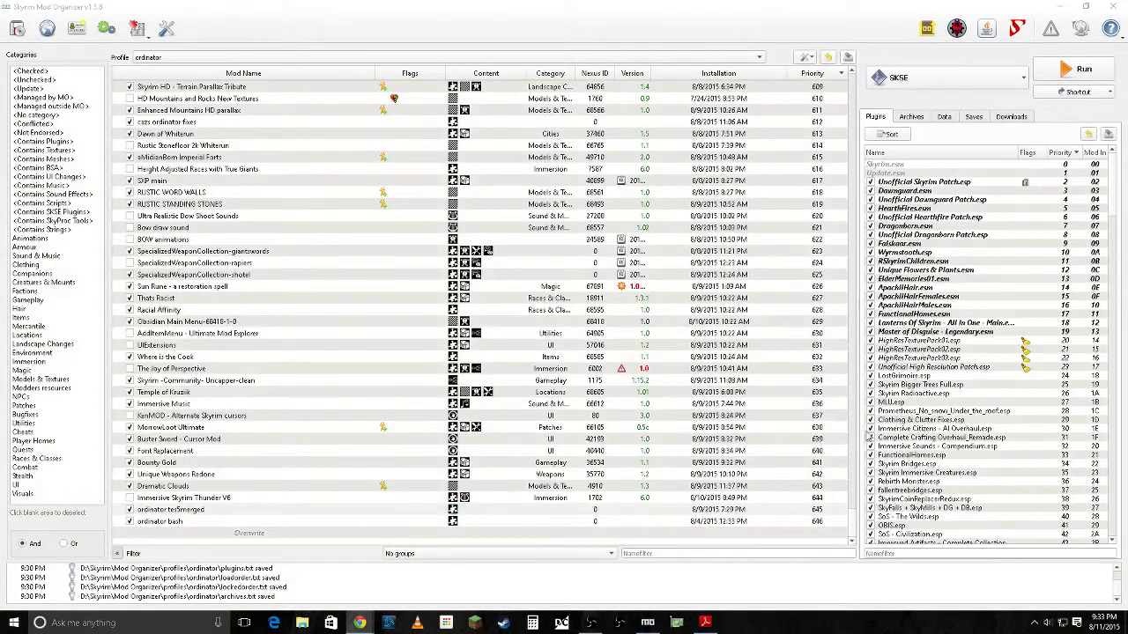
Step: Read the details of the reported setup problem about the overwrite mod in Mod Organizer
click(1050, 31)
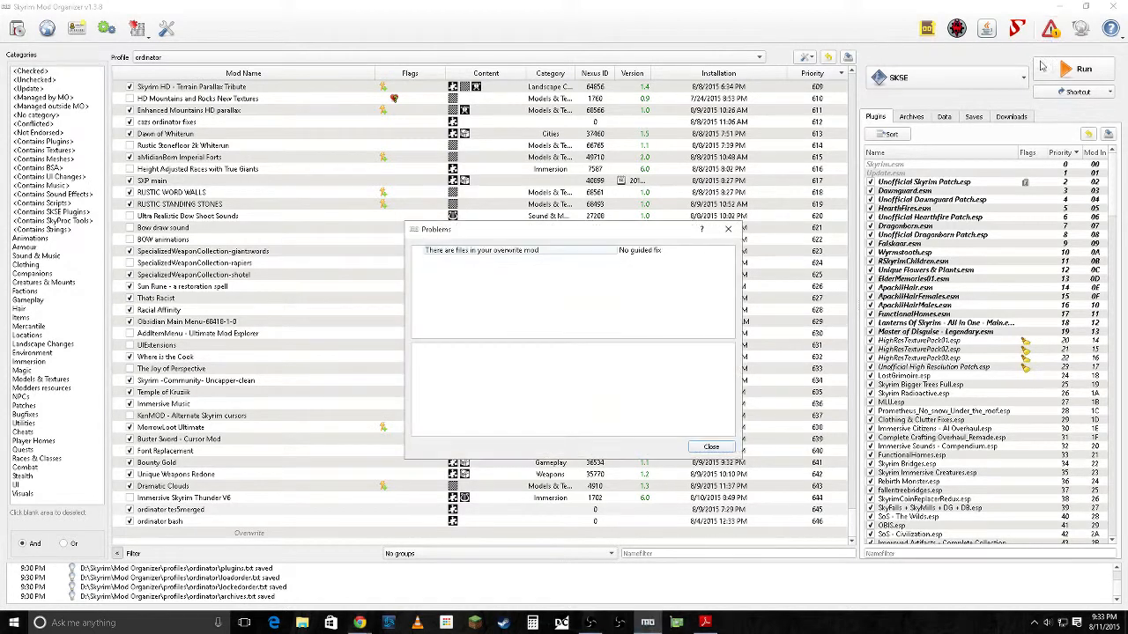
click(561, 253)
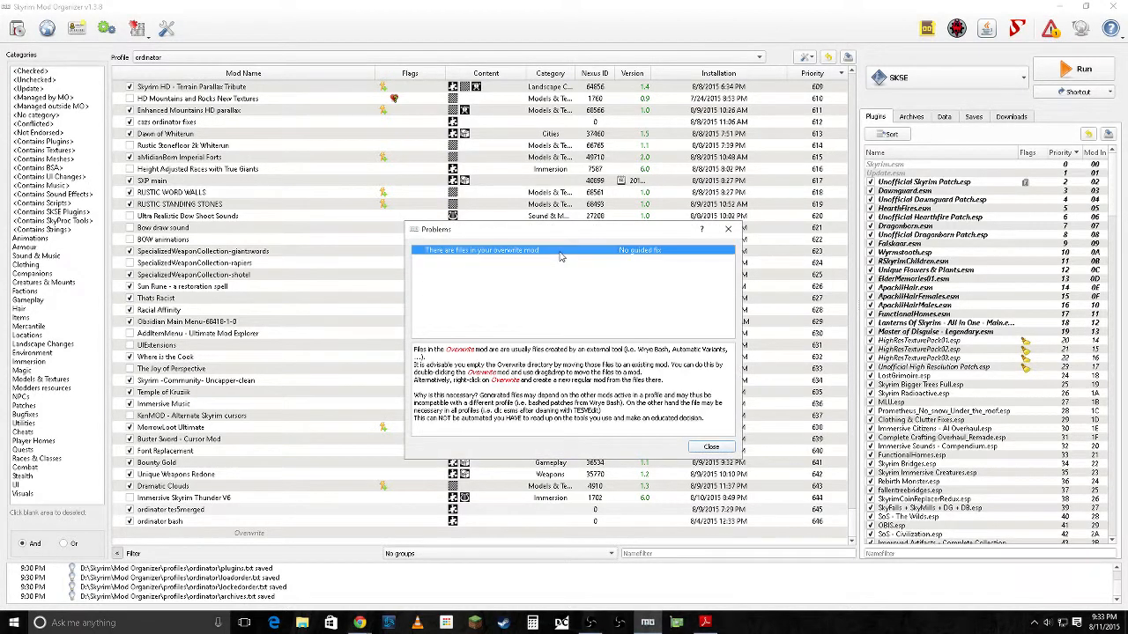
click(741, 231)
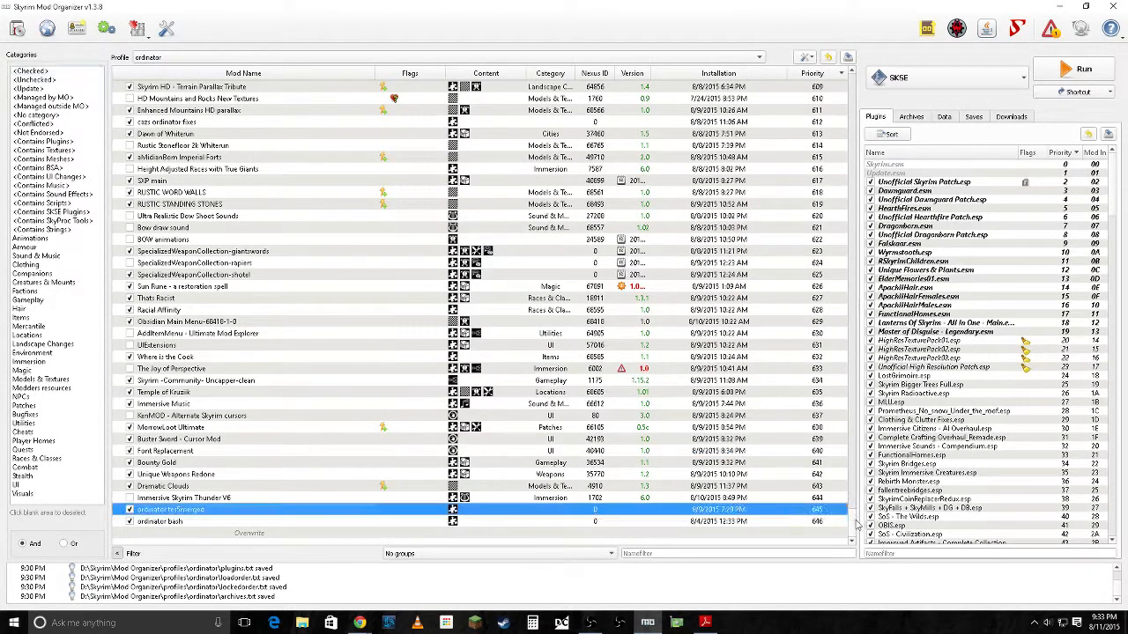
Step: Inspect the files stored in the Overwrite mod for the generated merged patch plugin
right_click(255, 533)
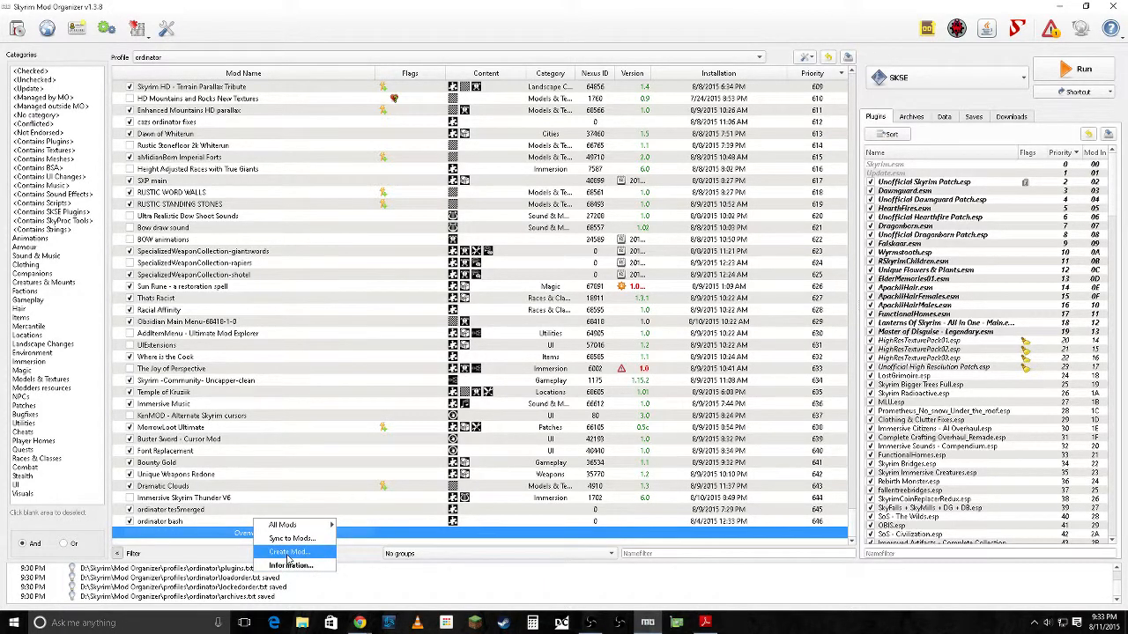
click(289, 564)
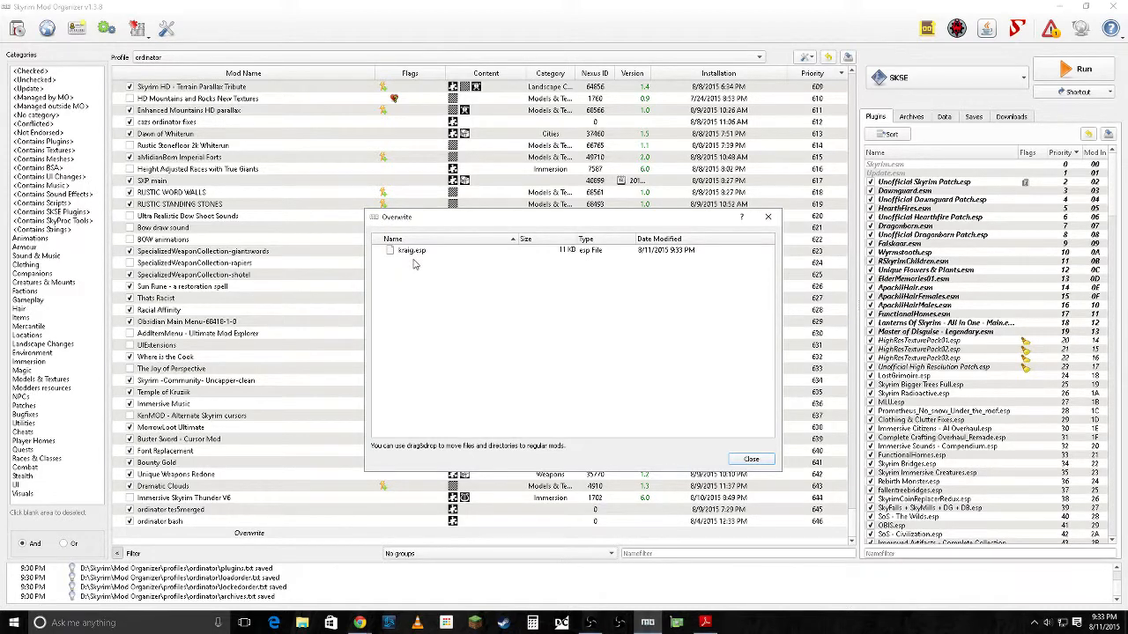
mouse_move(410, 257)
mouse_down()
mouse_move(411, 308)
mouse_move(262, 509)
mouse_move(174, 520)
mouse_move(409, 256)
mouse_up()
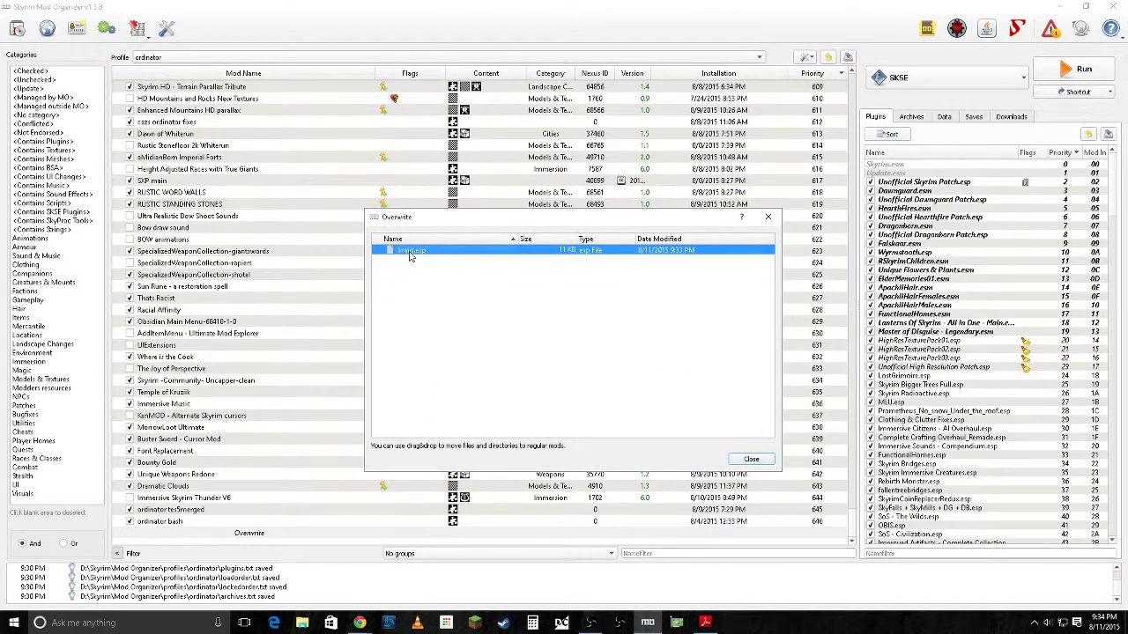
click(750, 459)
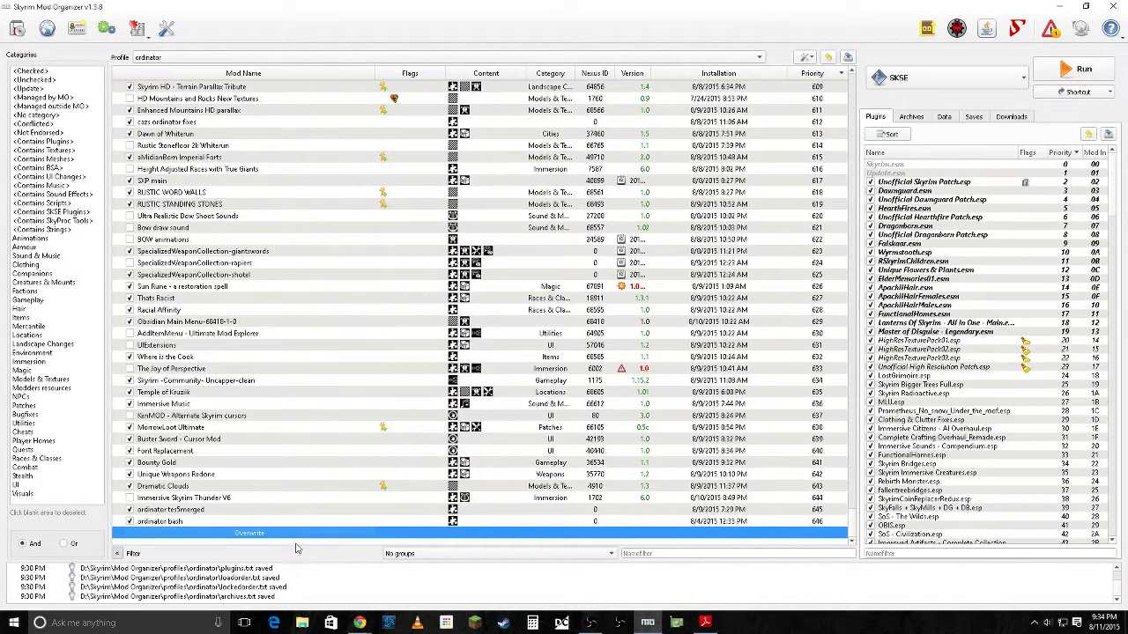
Step: Create a regular mod from the Overwrite files, named with the author's first name followed by "merged esp"
right_click(264, 537)
click(305, 556)
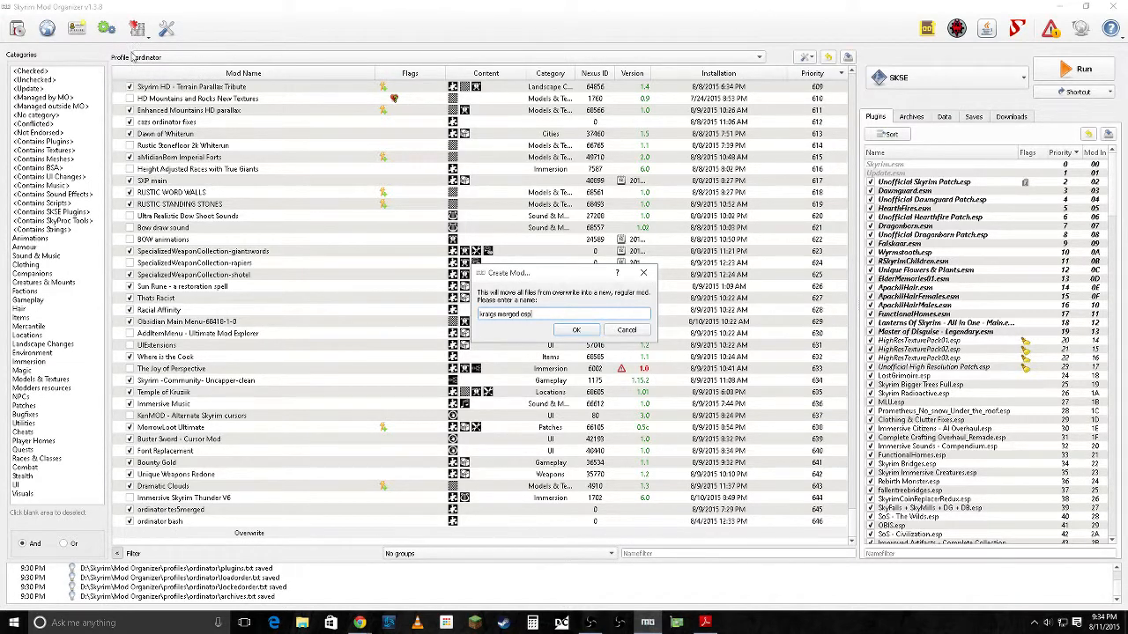
click(574, 332)
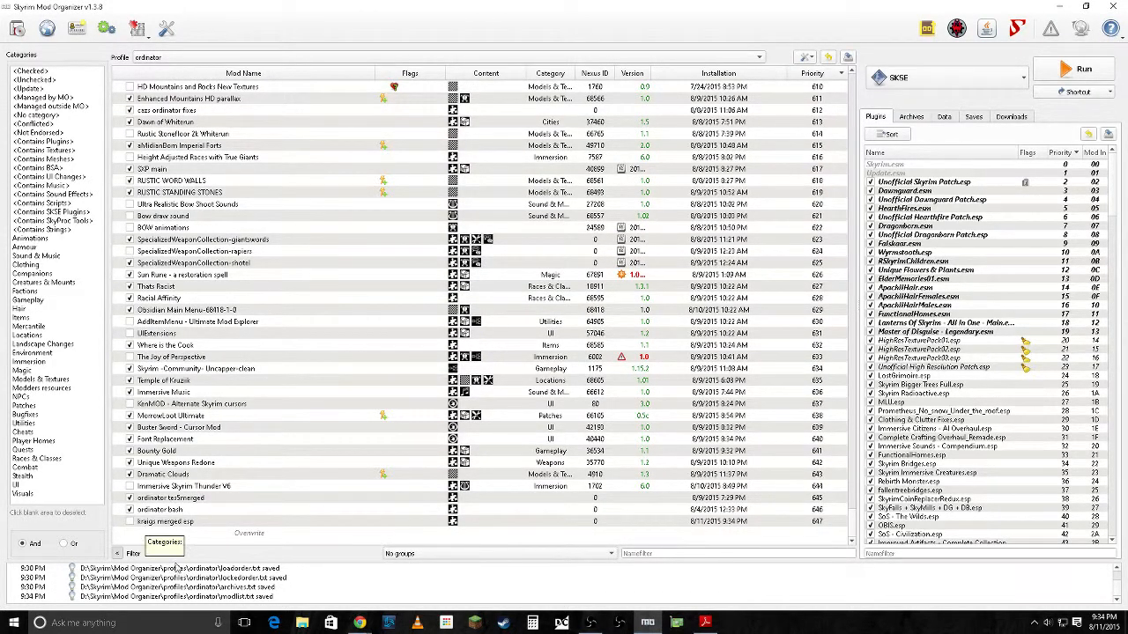
Step: Enable the new merged esp mod and check for its plugin at the end of the load order
click(129, 521)
scroll(966, 476, down, 7)
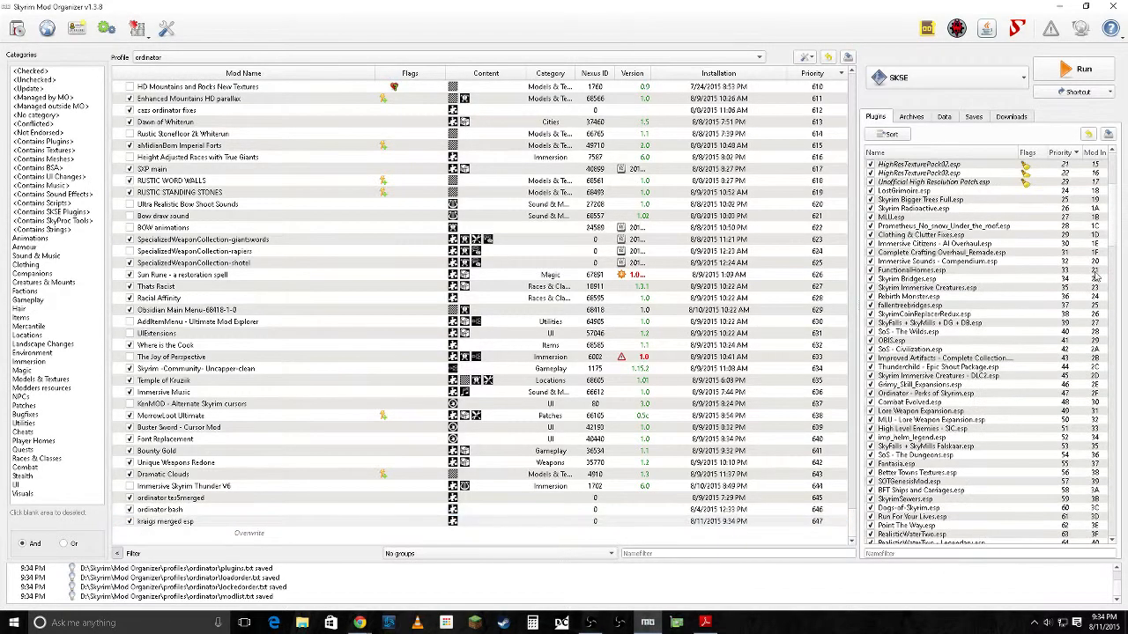
drag(1112, 204, 1116, 527)
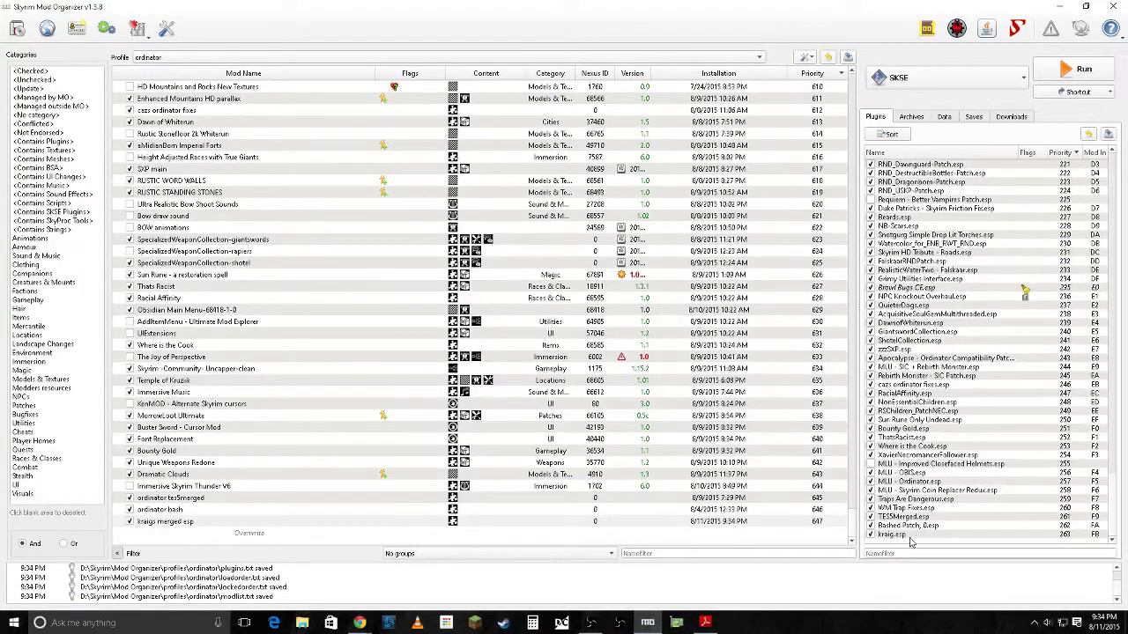
Step: Disable the new merged esp mod, remove it from the mod list, and check the Overwrite entry's options
click(130, 521)
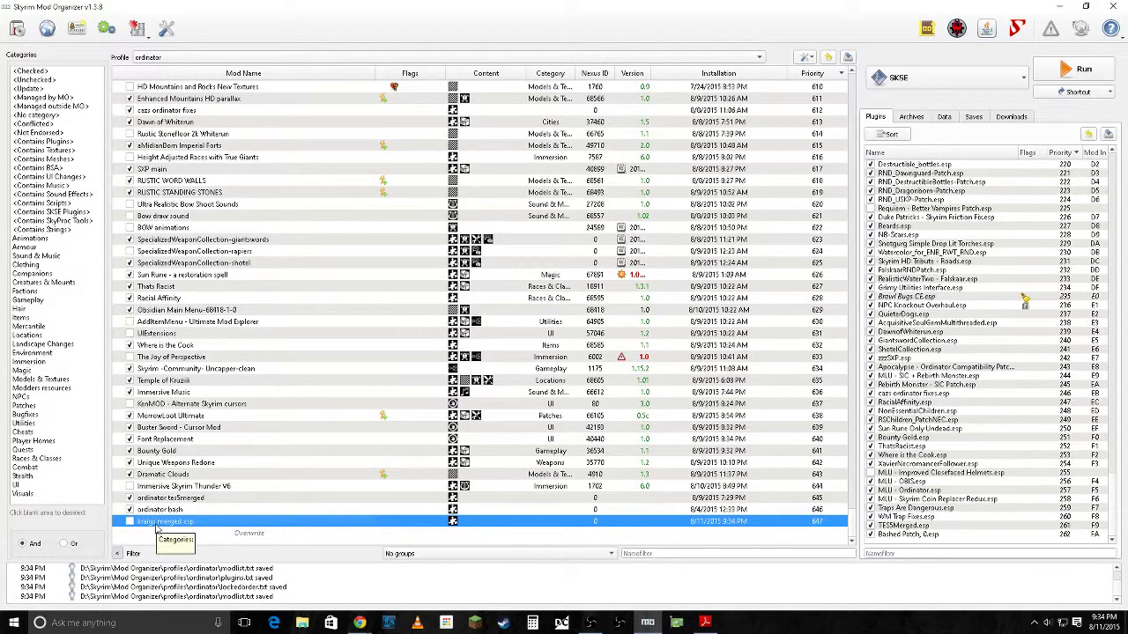
right_click(158, 524)
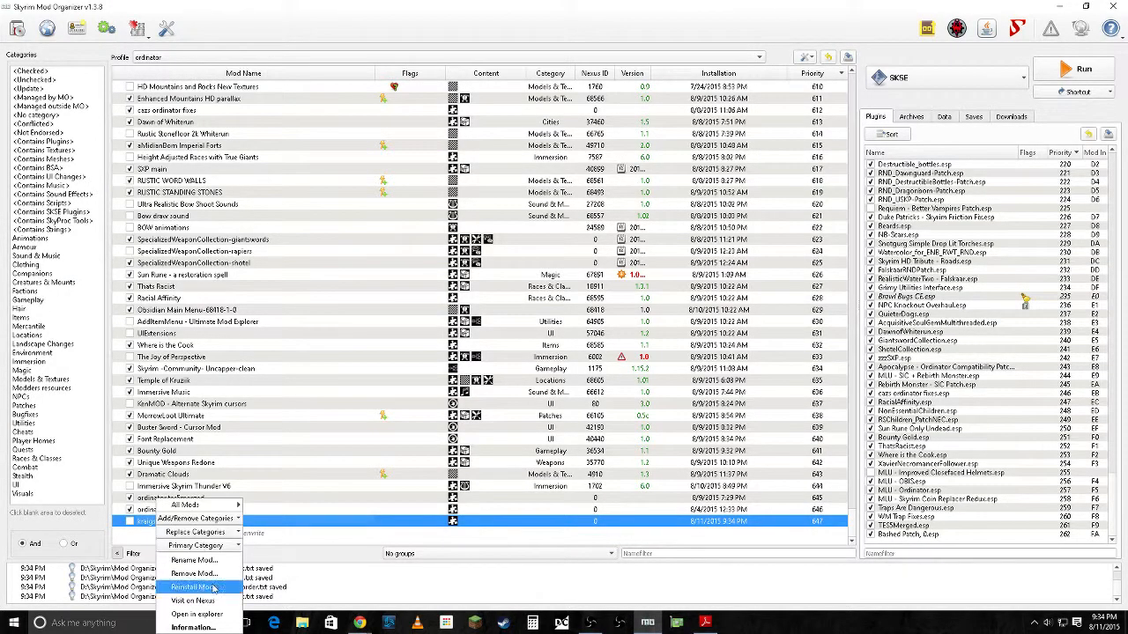
click(193, 576)
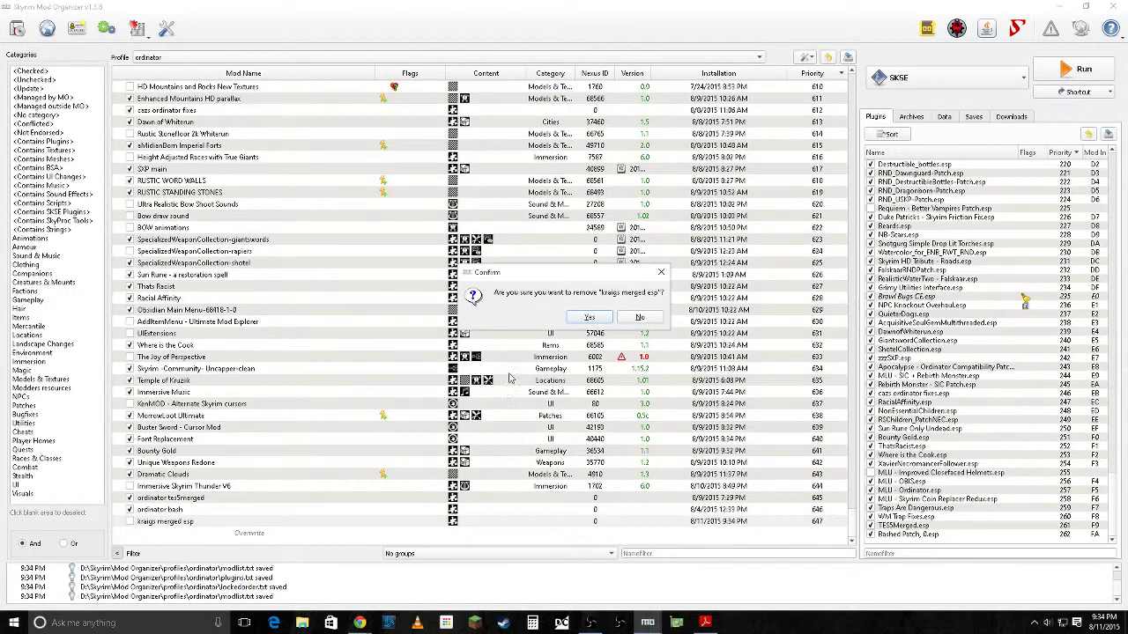
click(587, 317)
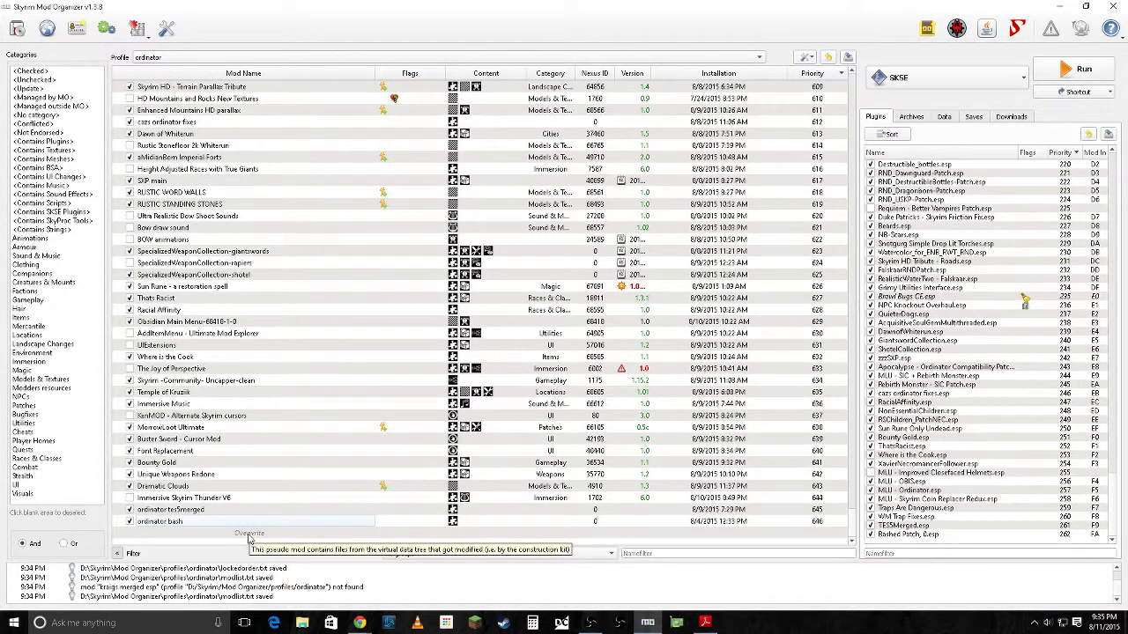
right_click(249, 535)
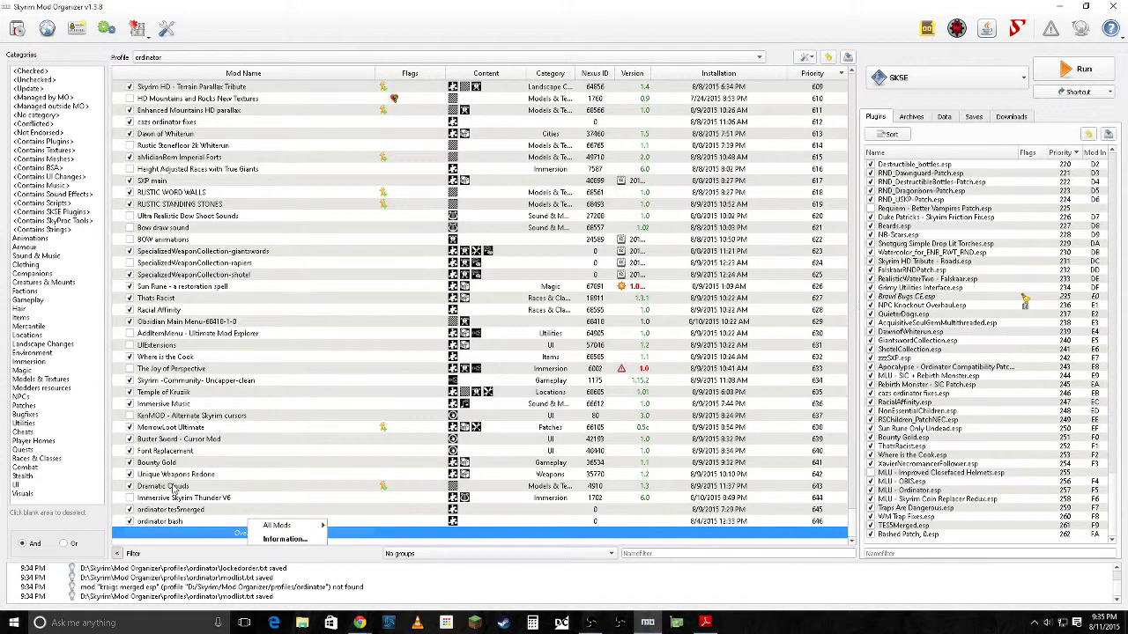
Step: Launch Wrye Bash and rebuild Bashed Patch, 0.esp with the preselected patch options, dismissing the build report
click(1015, 30)
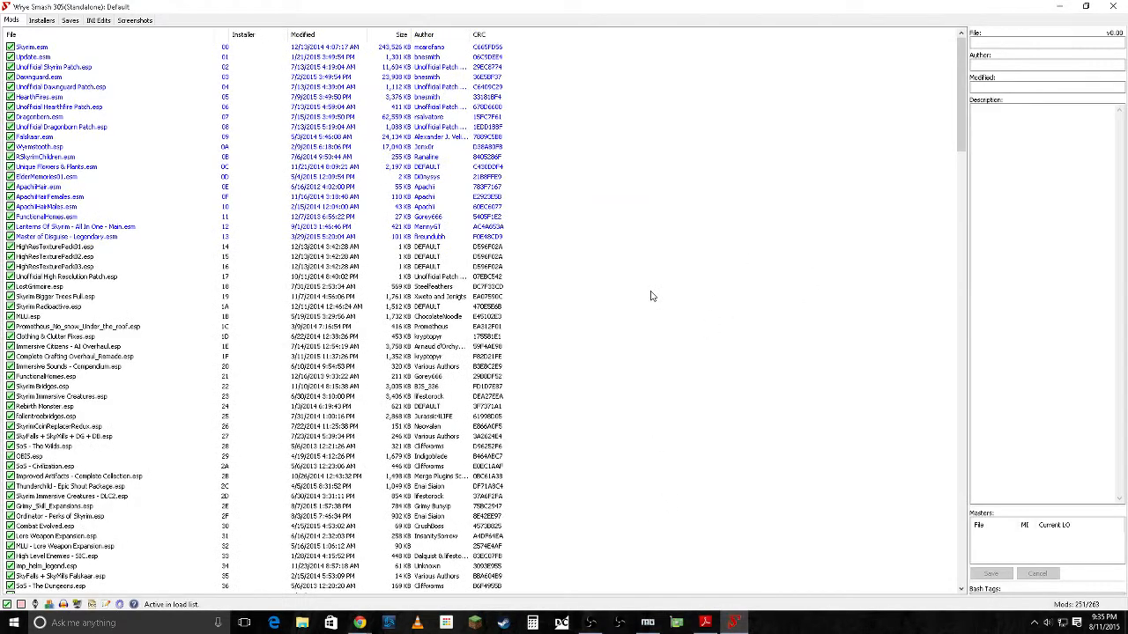
click(666, 319)
scroll(770, 217, down, 20)
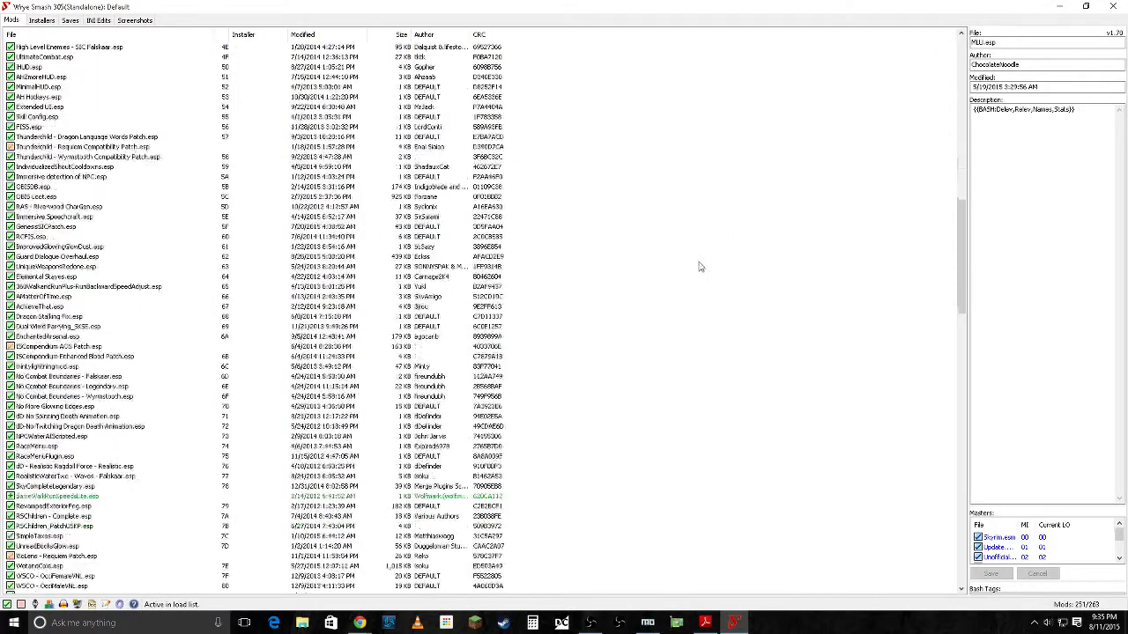
scroll(699, 267, down, 20)
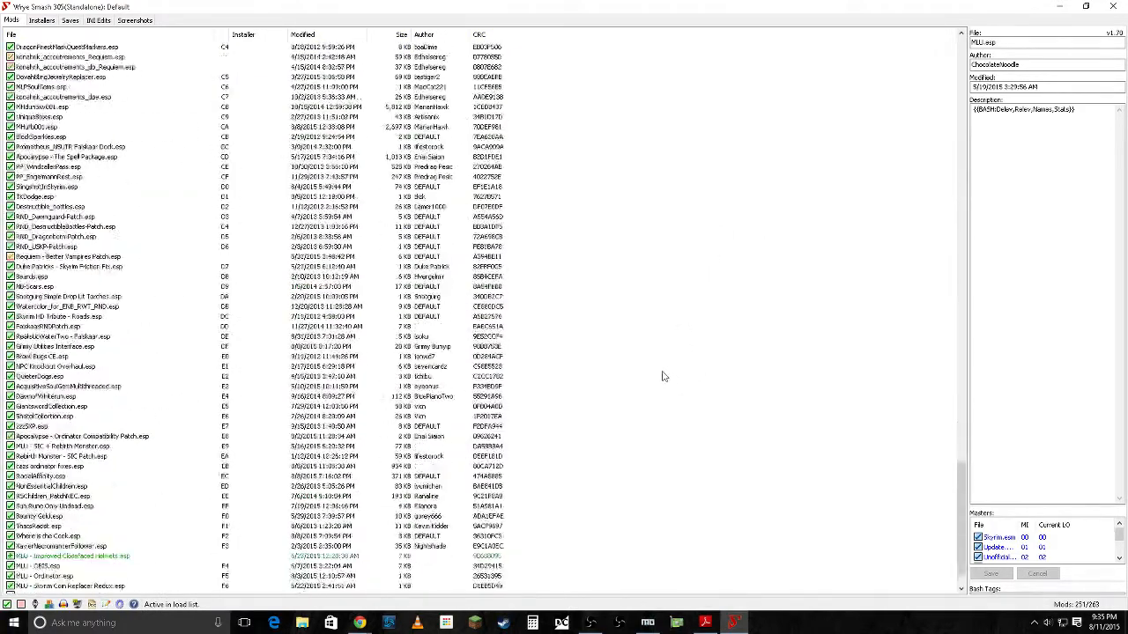
scroll(662, 376, down, 2)
right_click(32, 586)
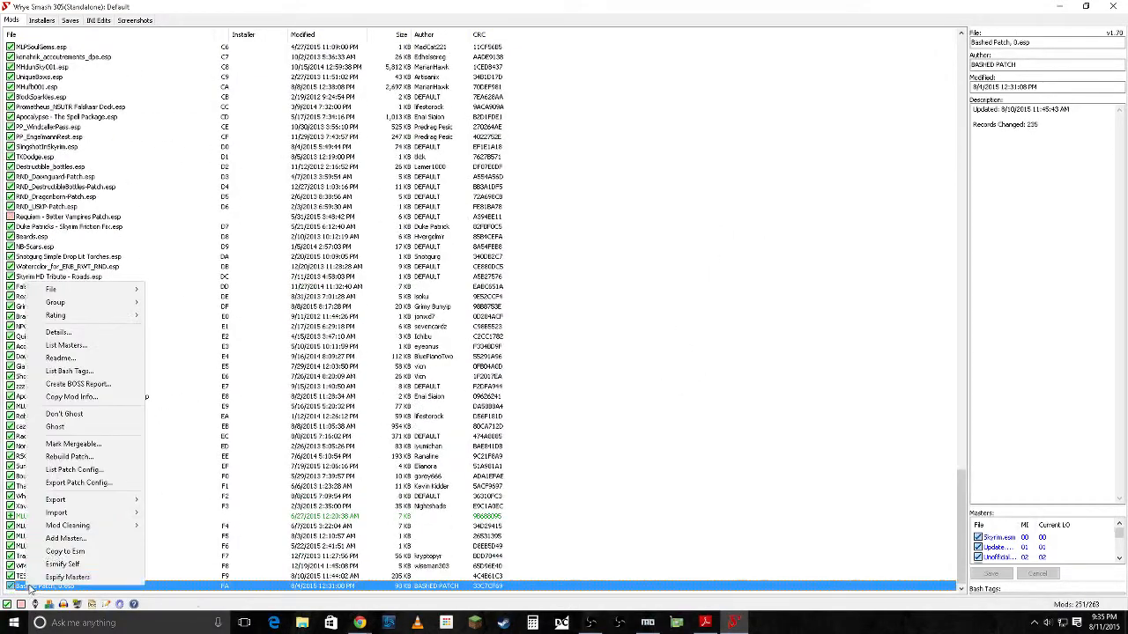
click(61, 460)
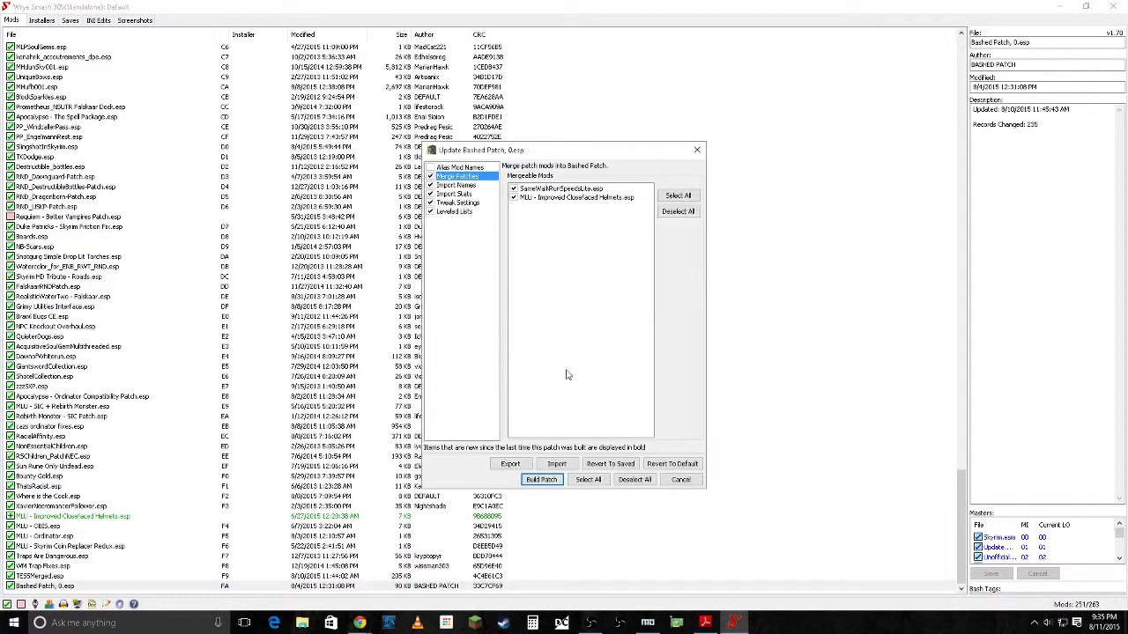
click(545, 482)
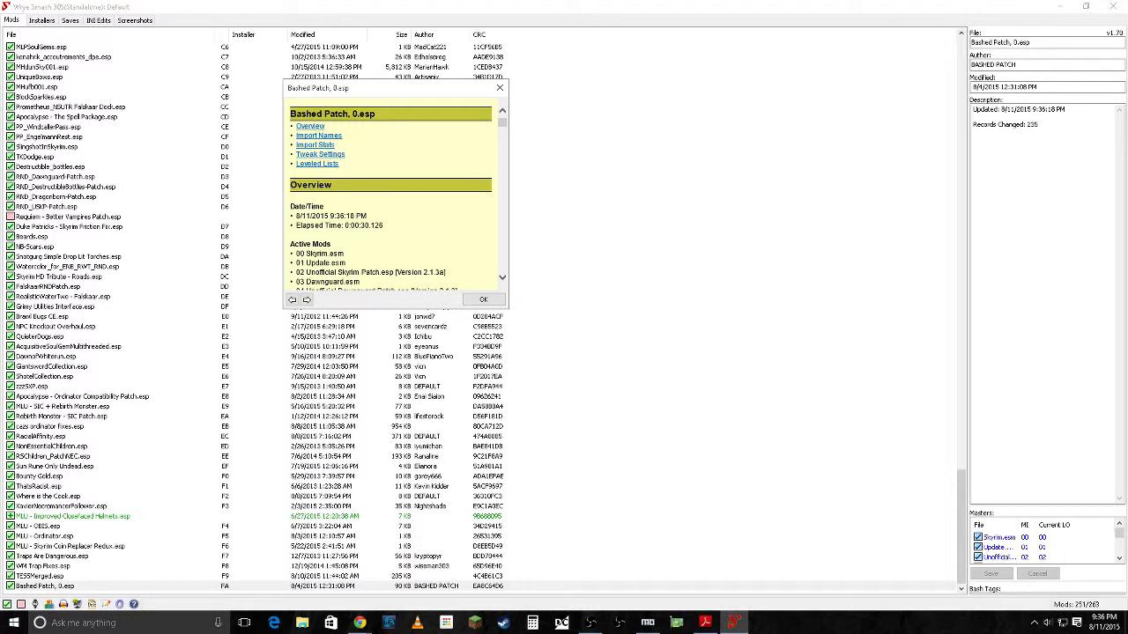
key(Return)
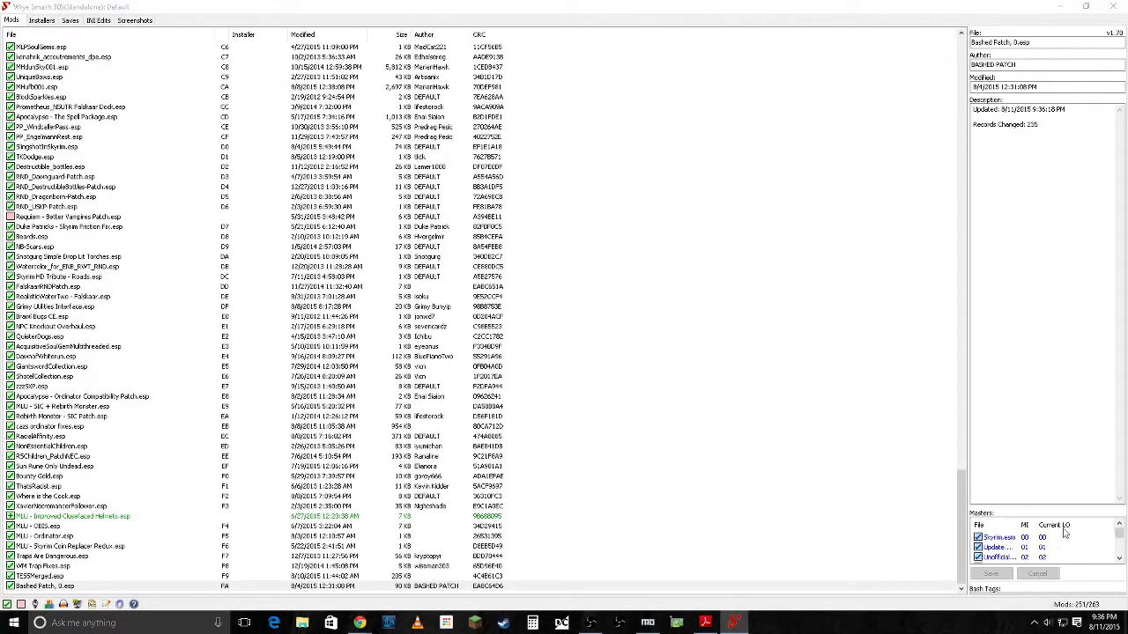
Step: Close Wrye Bash, unlock Mod Organizer, and return to its main window
click(1112, 7)
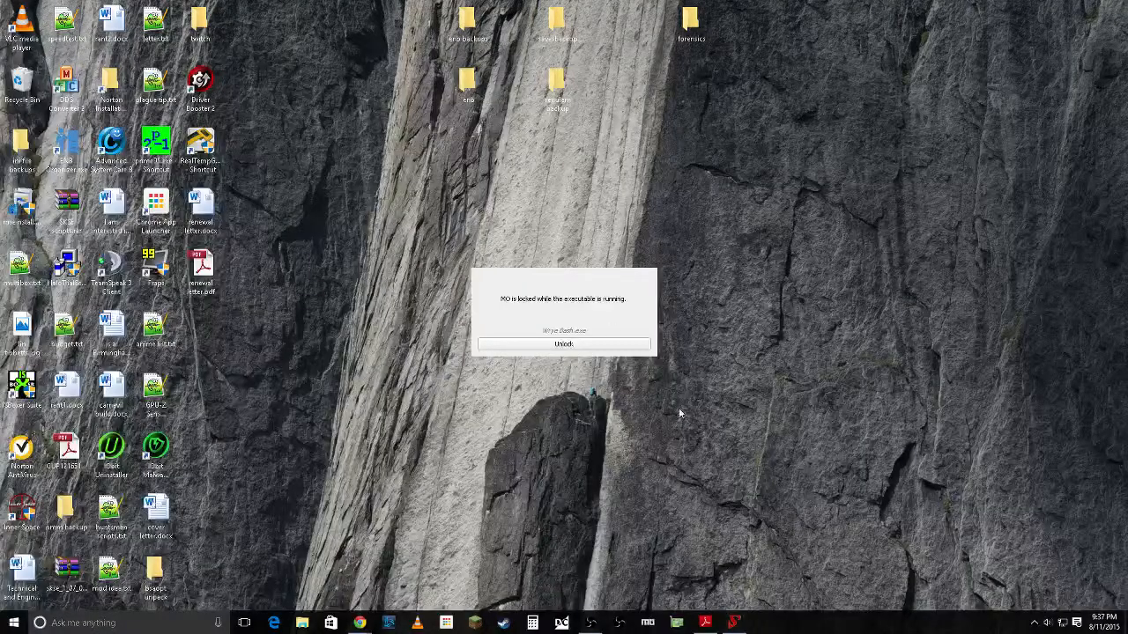
click(583, 345)
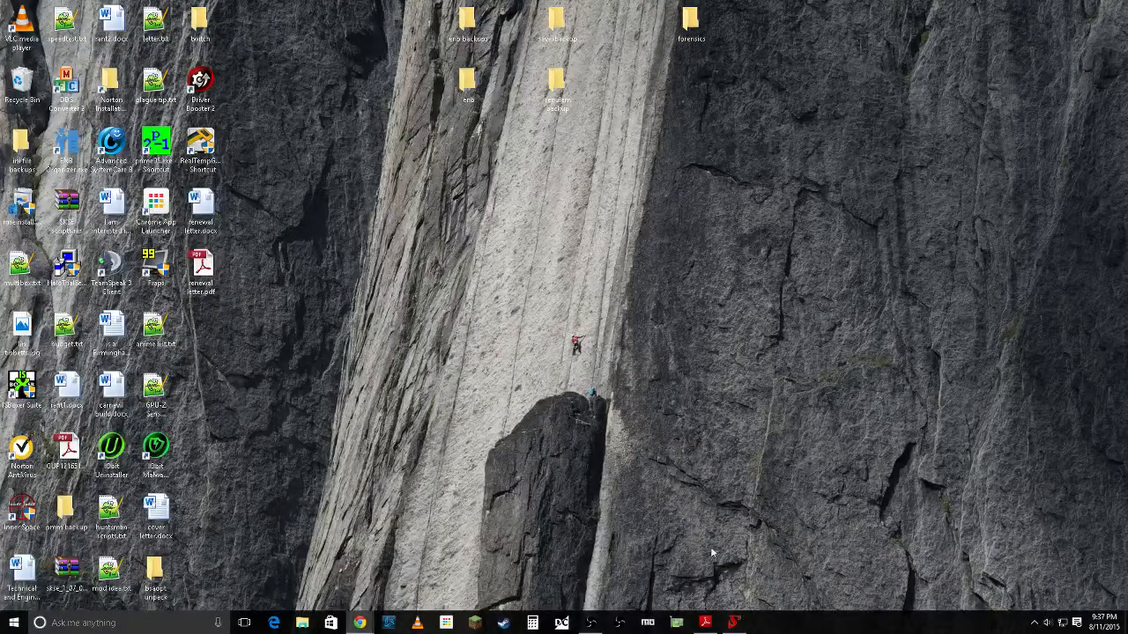
click(738, 623)
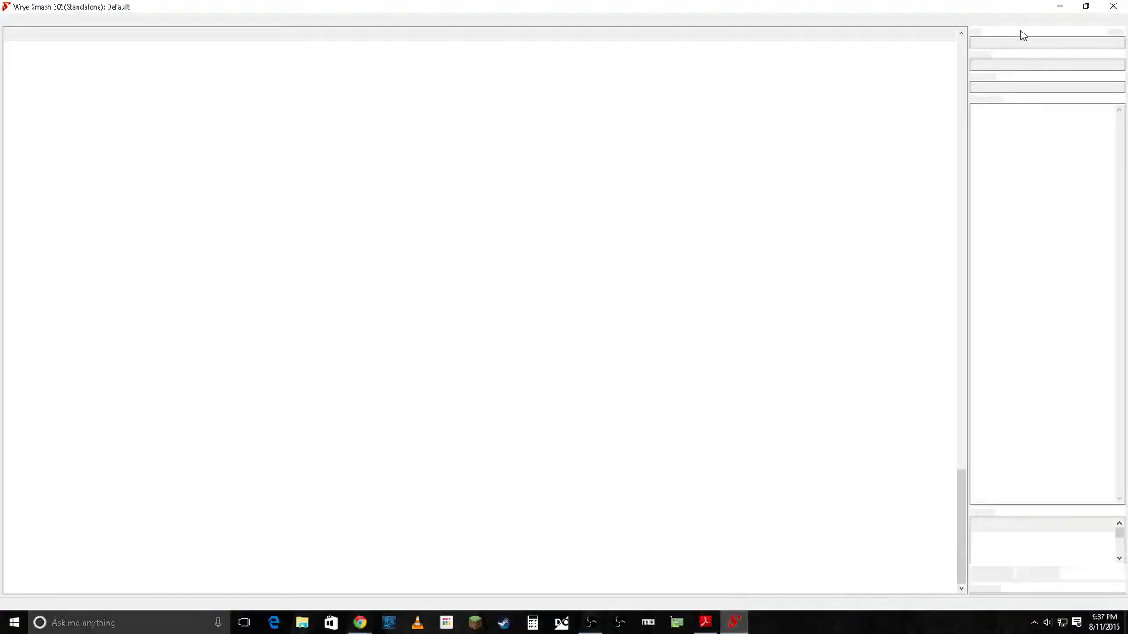
click(1115, 8)
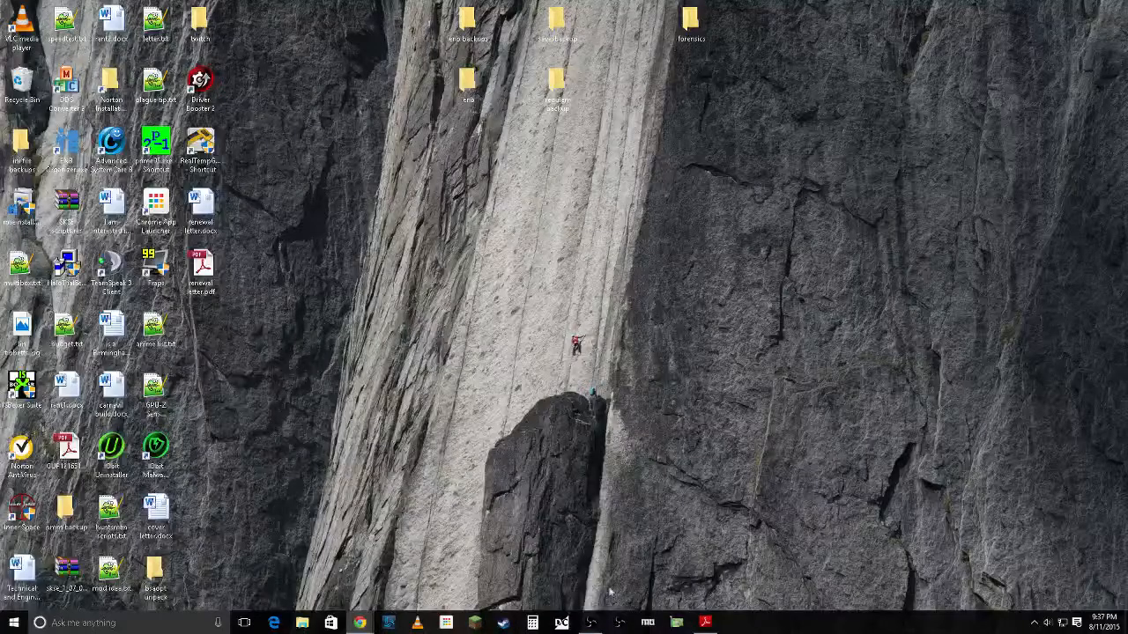
click(648, 622)
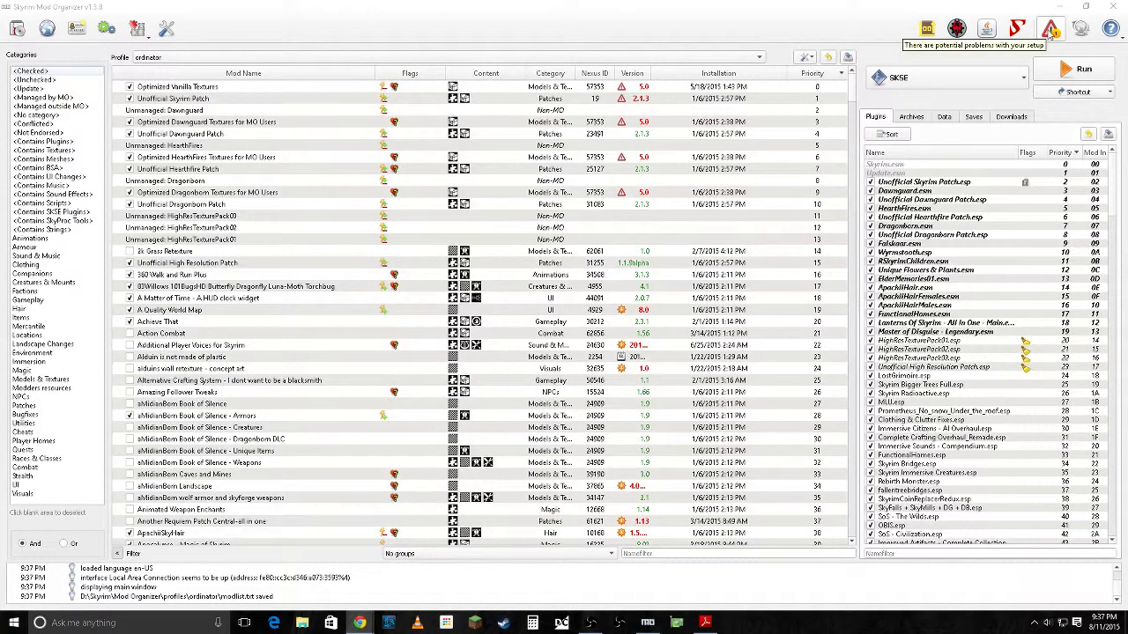
Step: Read the details of the reported setup problem about files in the overwrite mod, and close the report
click(1051, 32)
click(479, 252)
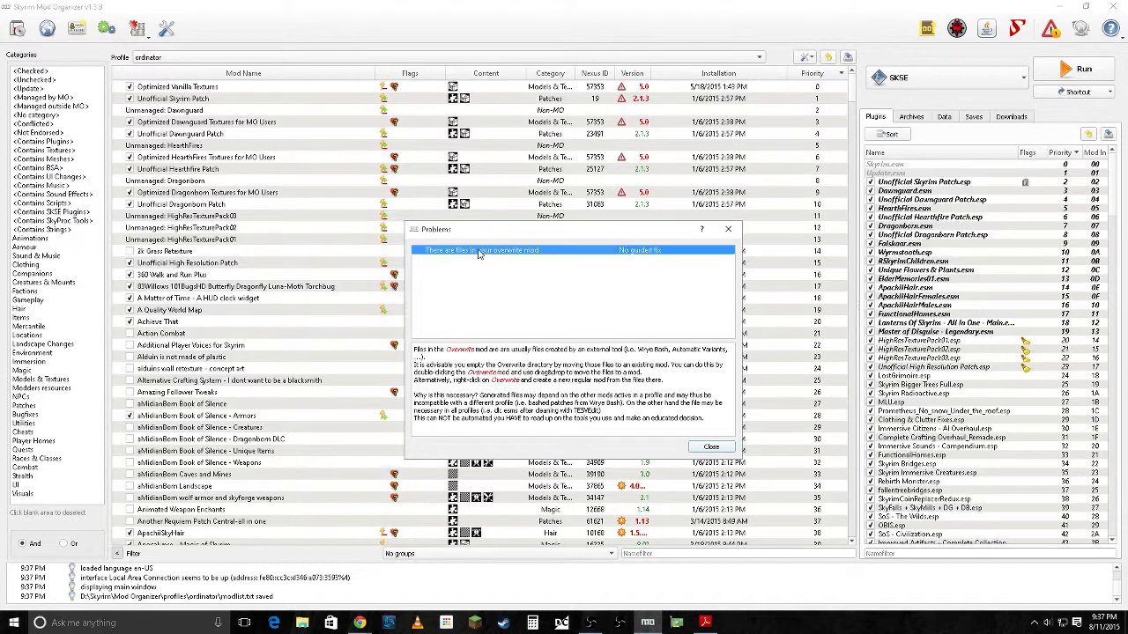
click(709, 447)
Step: Open the Overwrite entry at the end of the mod list and inspect the contents of its Docs folder
scroll(671, 348, down, 7)
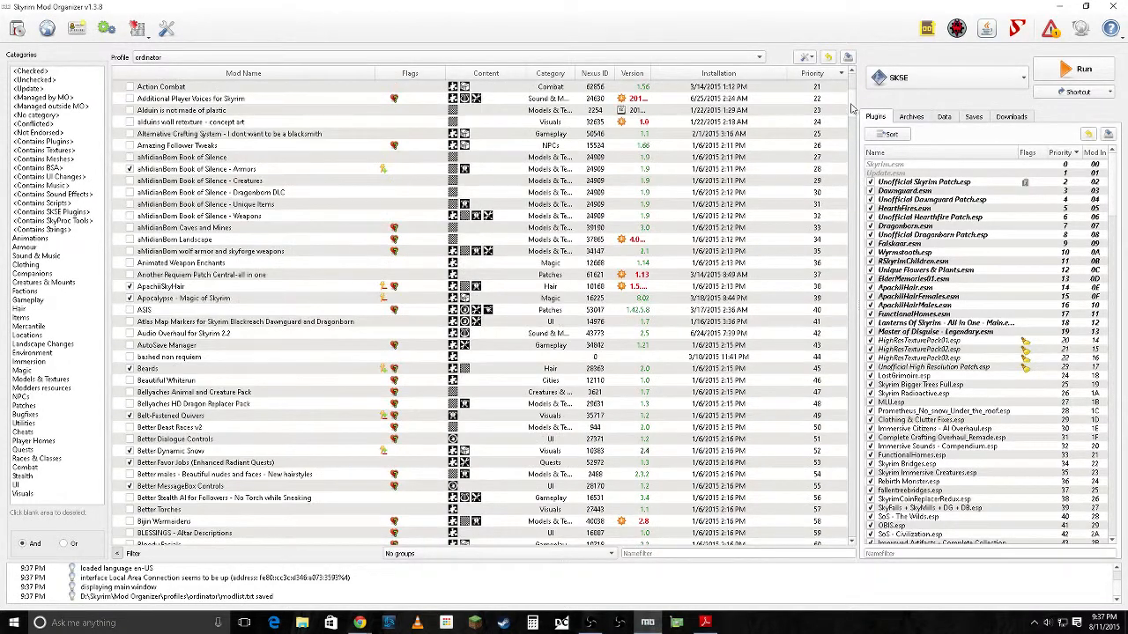
drag(851, 107, 851, 551)
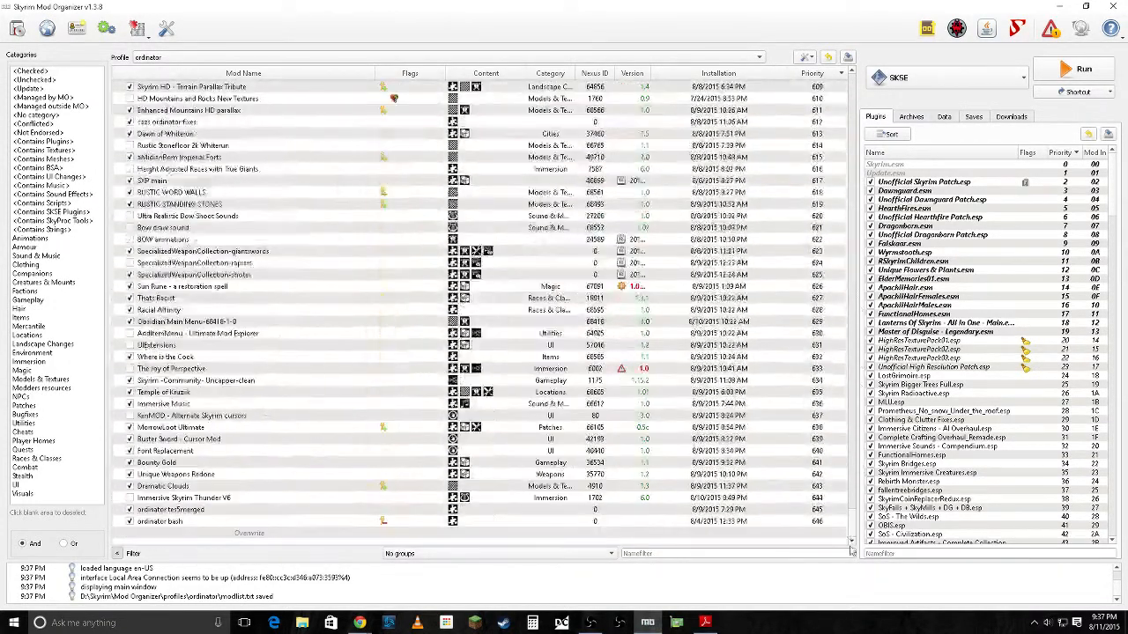
click(244, 535)
right_click(241, 525)
click(273, 577)
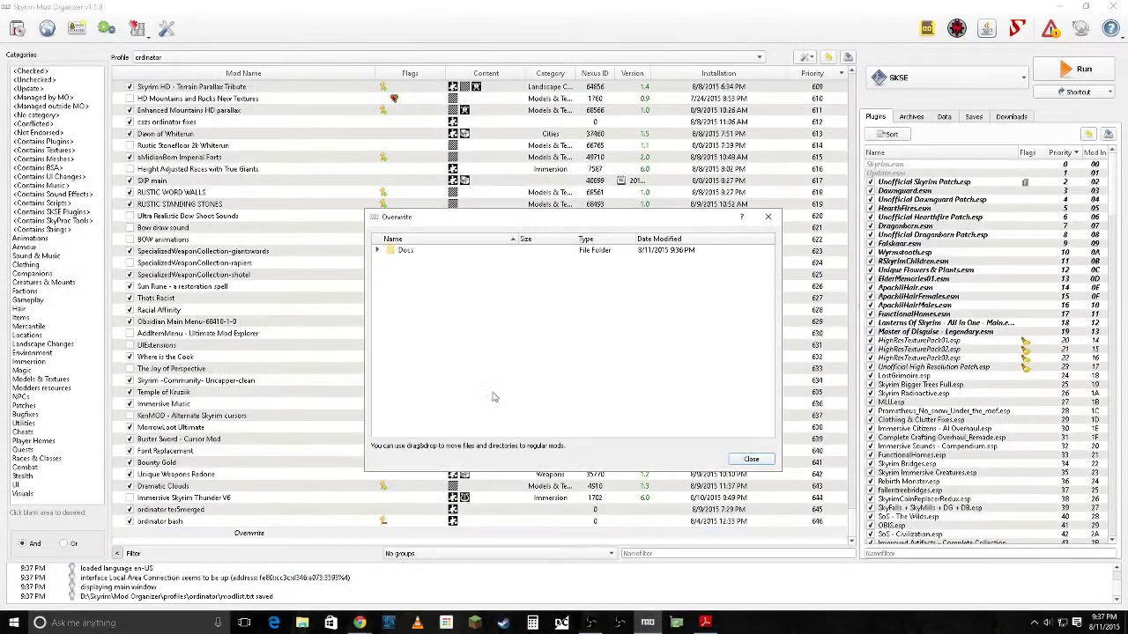
click(378, 251)
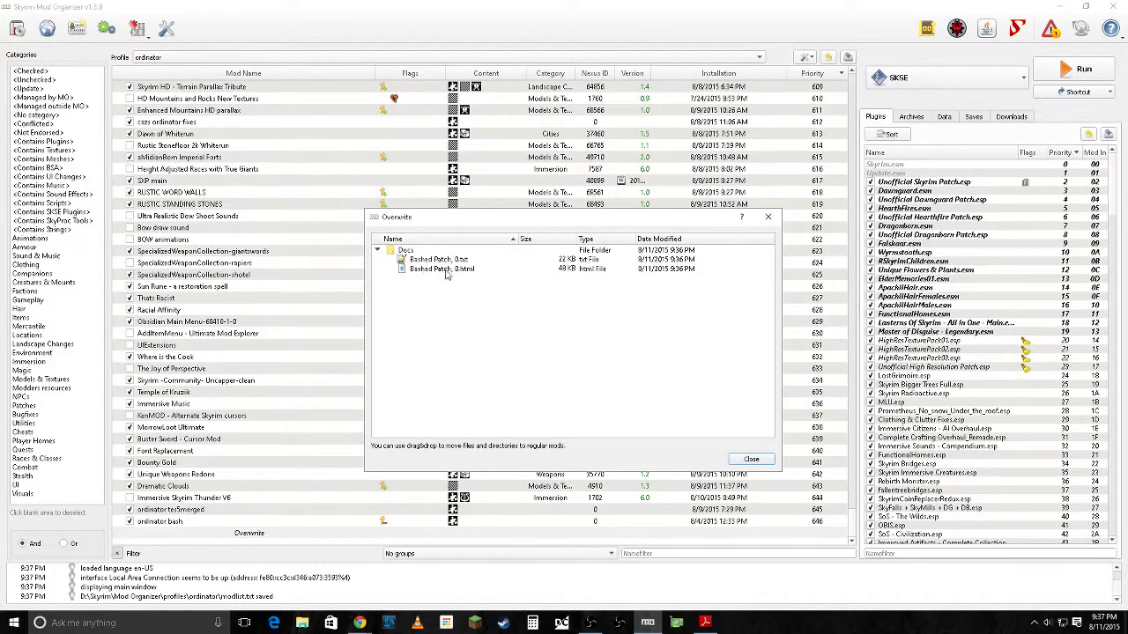
click(378, 251)
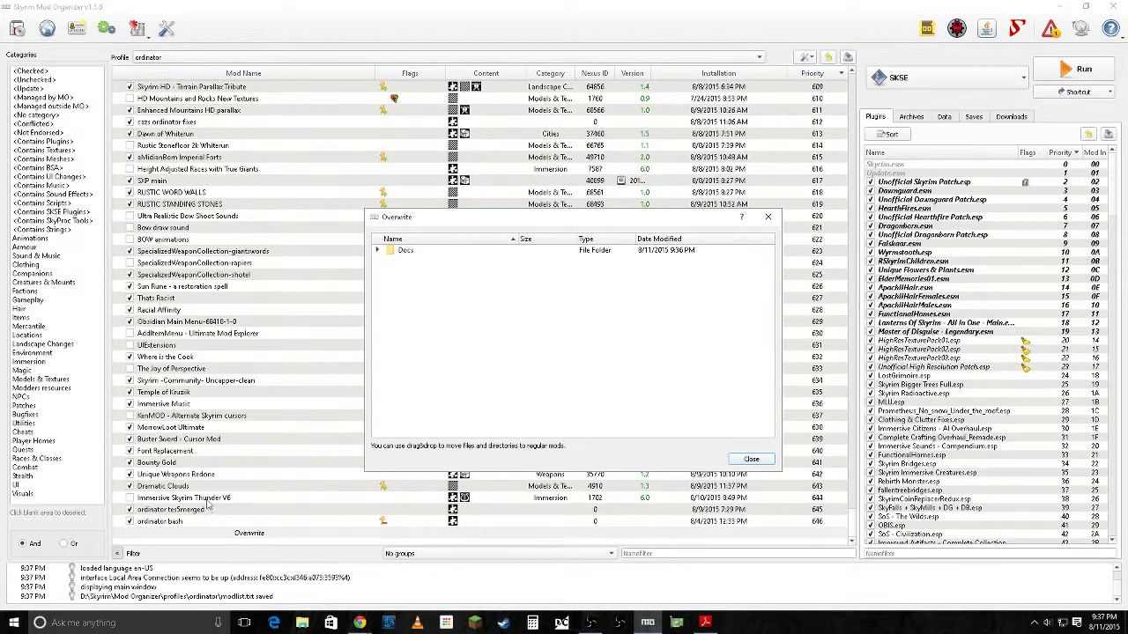
click(378, 251)
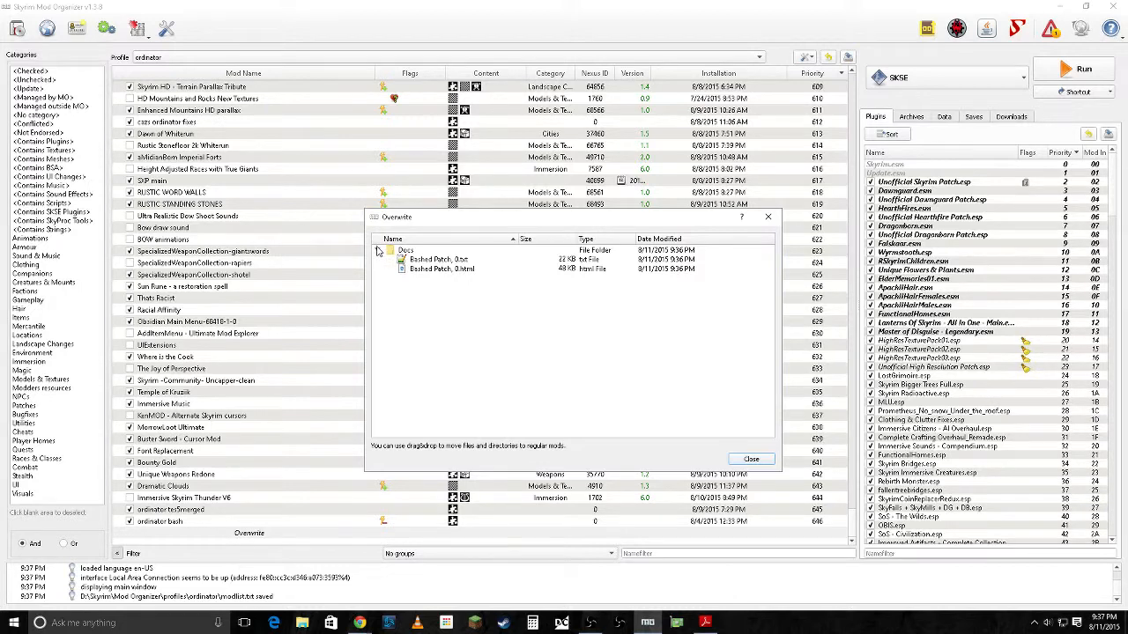
click(378, 251)
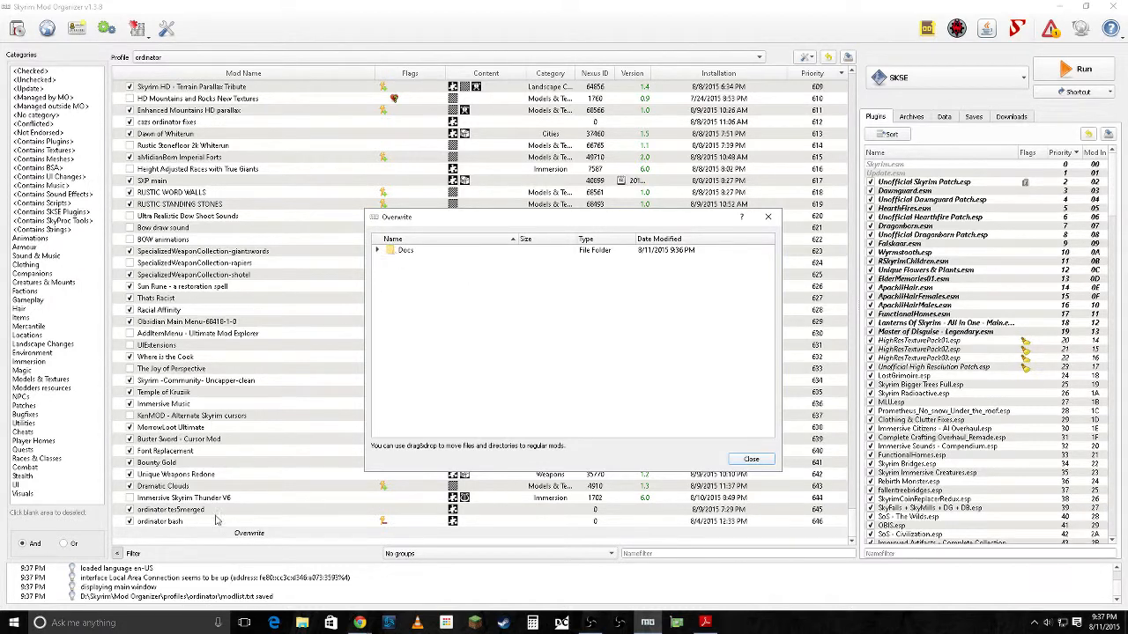
click(759, 460)
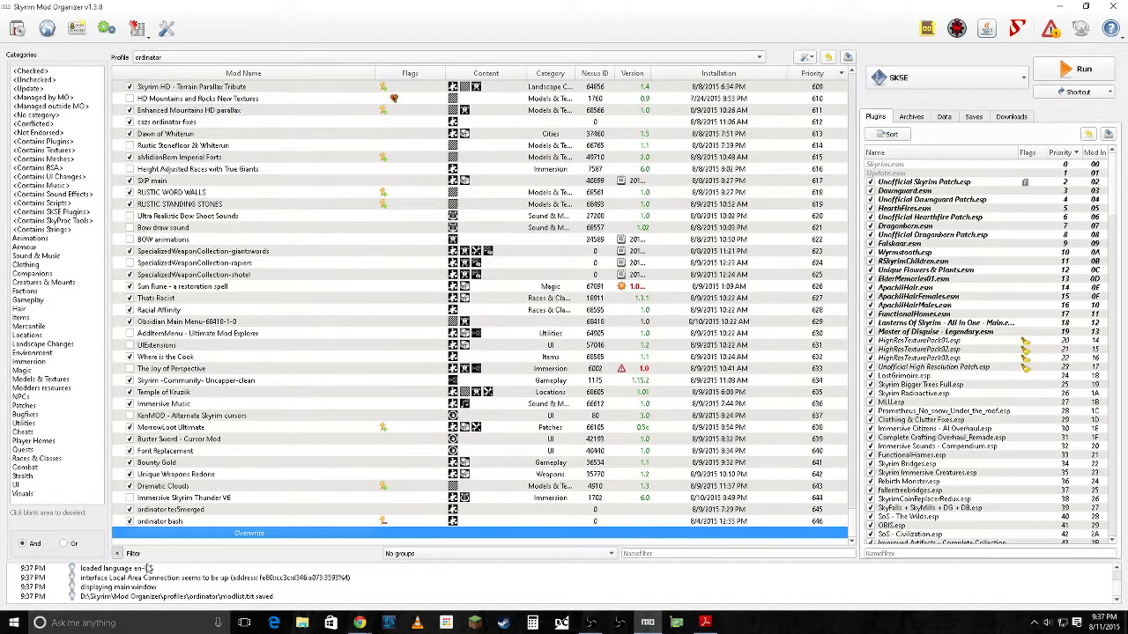
Step: Inspect the ordinator bash mod's optional ESPs and file tree, including its Docs folder, and close its information
right_click(164, 524)
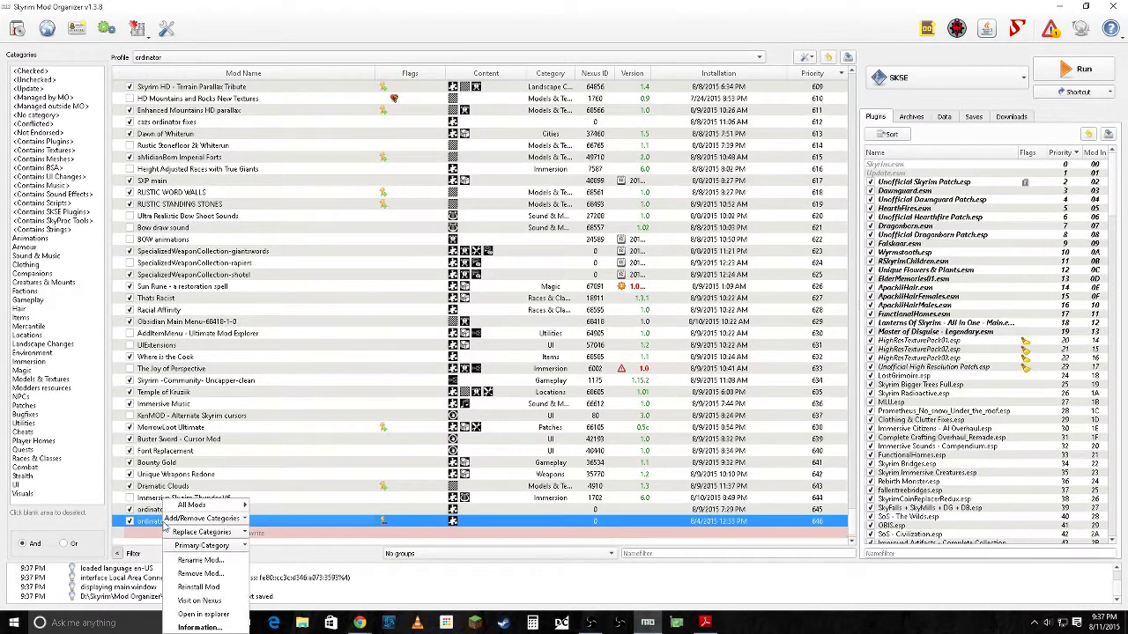
click(208, 627)
click(507, 179)
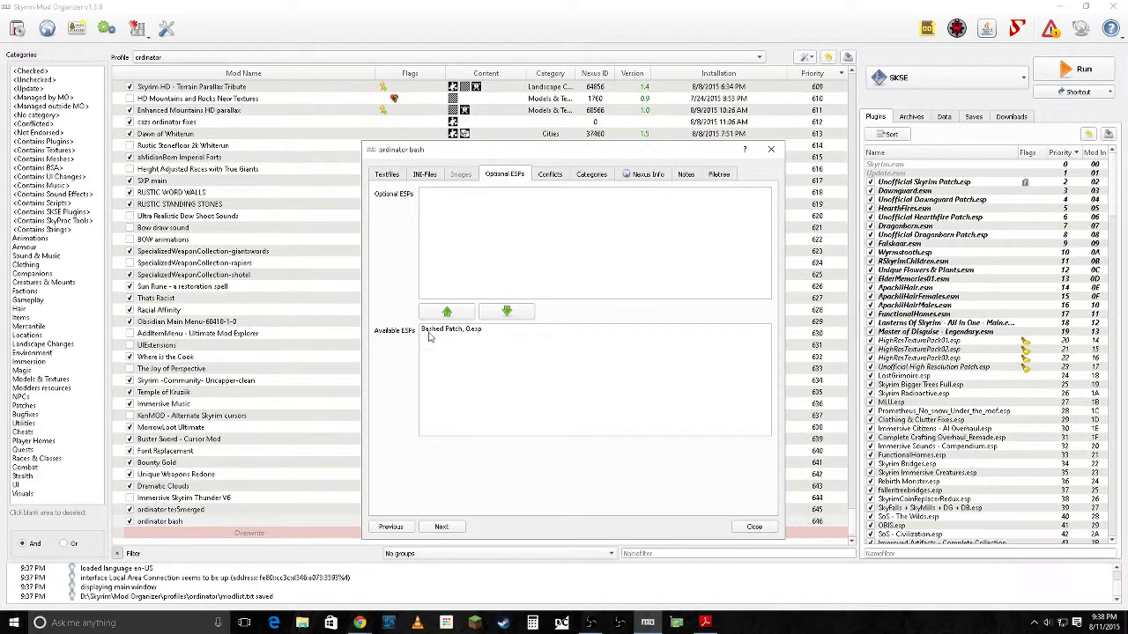
click(726, 176)
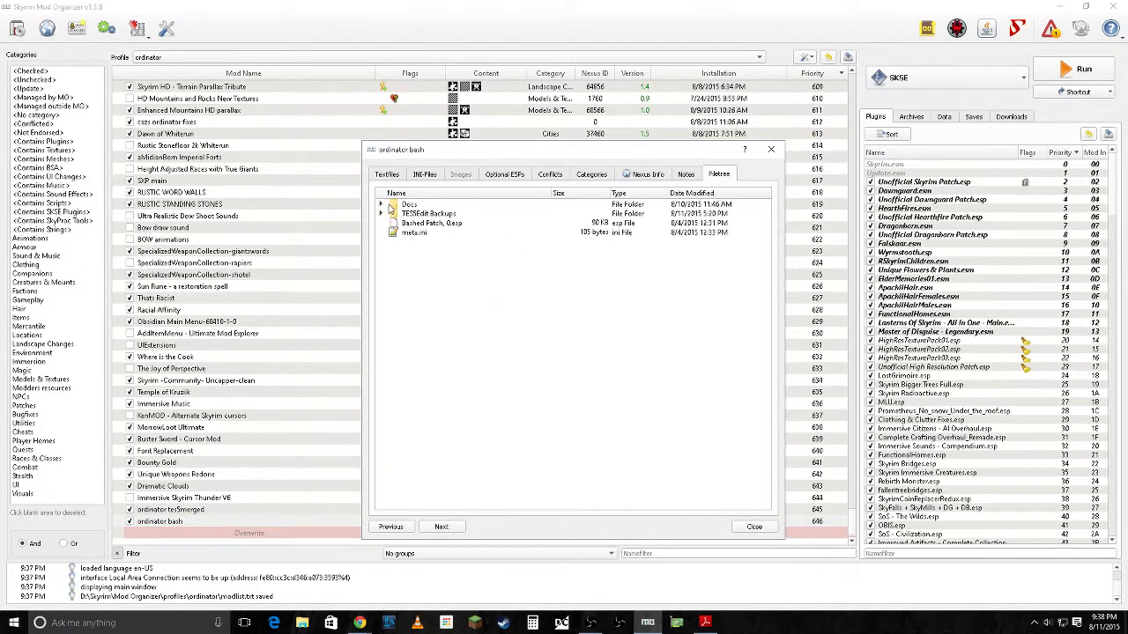
click(381, 204)
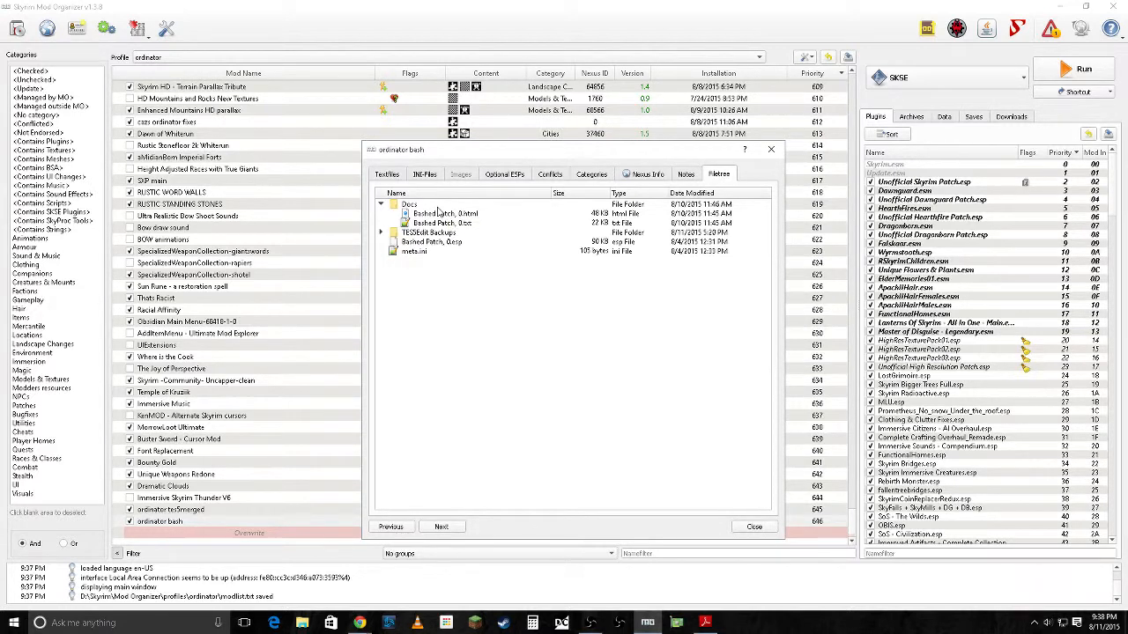
click(380, 205)
click(771, 149)
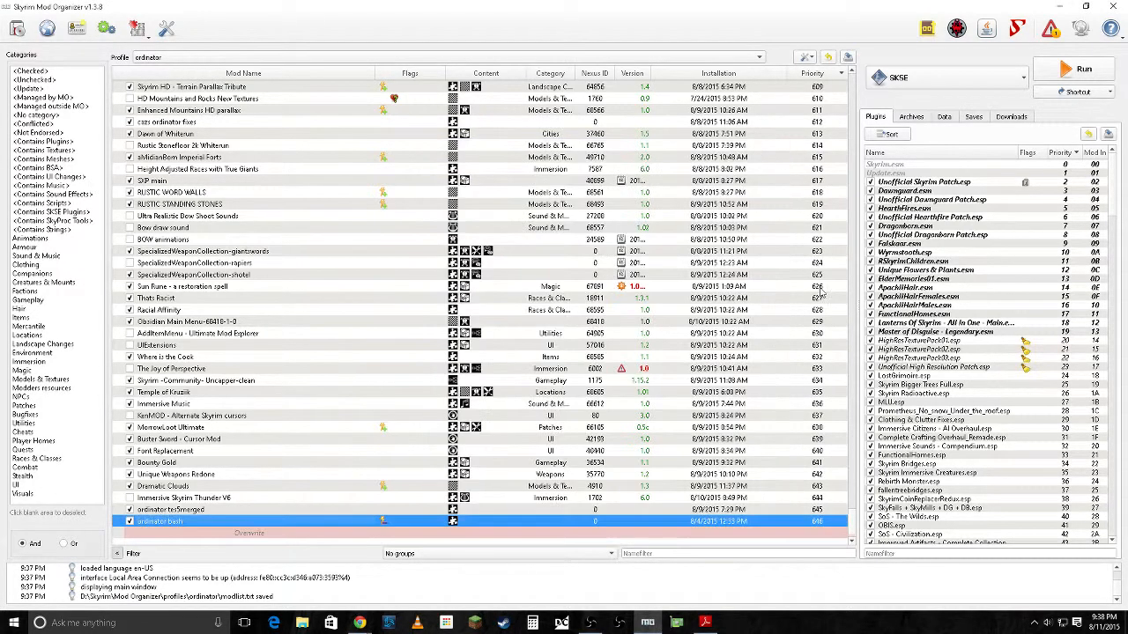
Step: Look through the plugin load order for unchecked plugins and examine the details of SameWalkRunSpeedsLite.esp
scroll(971, 373, down, 2)
scroll(972, 373, down, 7)
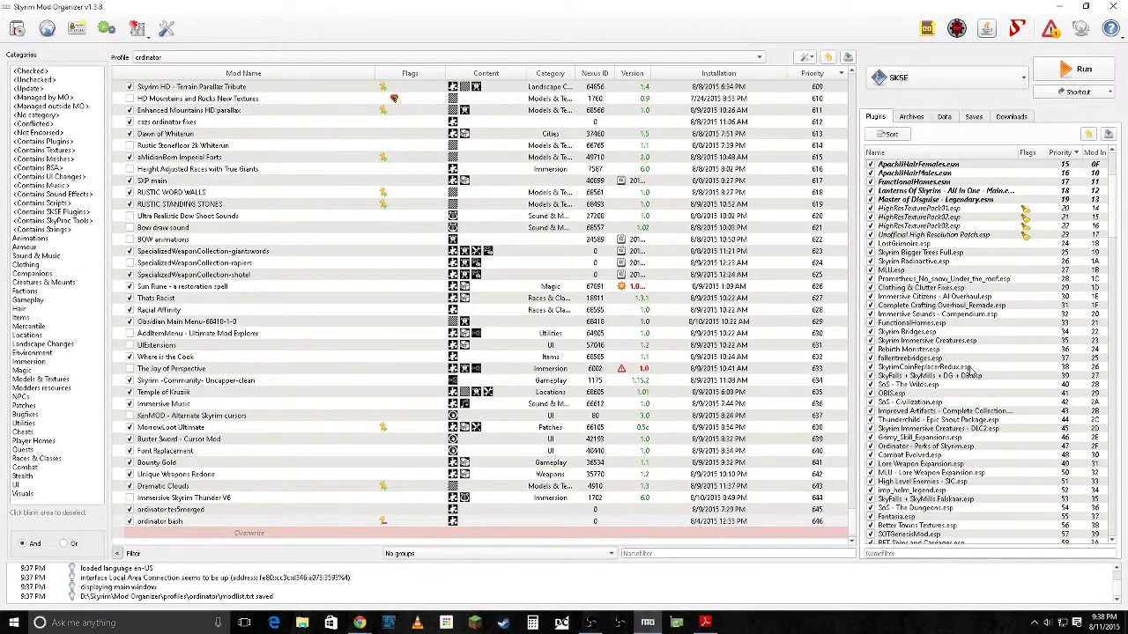
scroll(972, 373, down, 4)
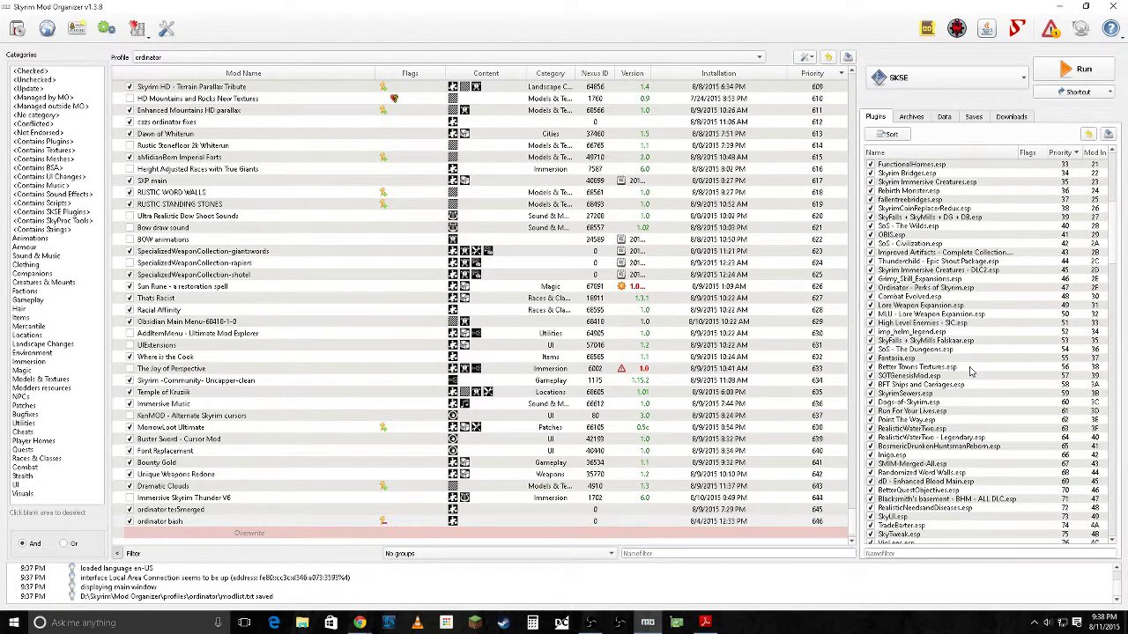
scroll(972, 372, down, 3)
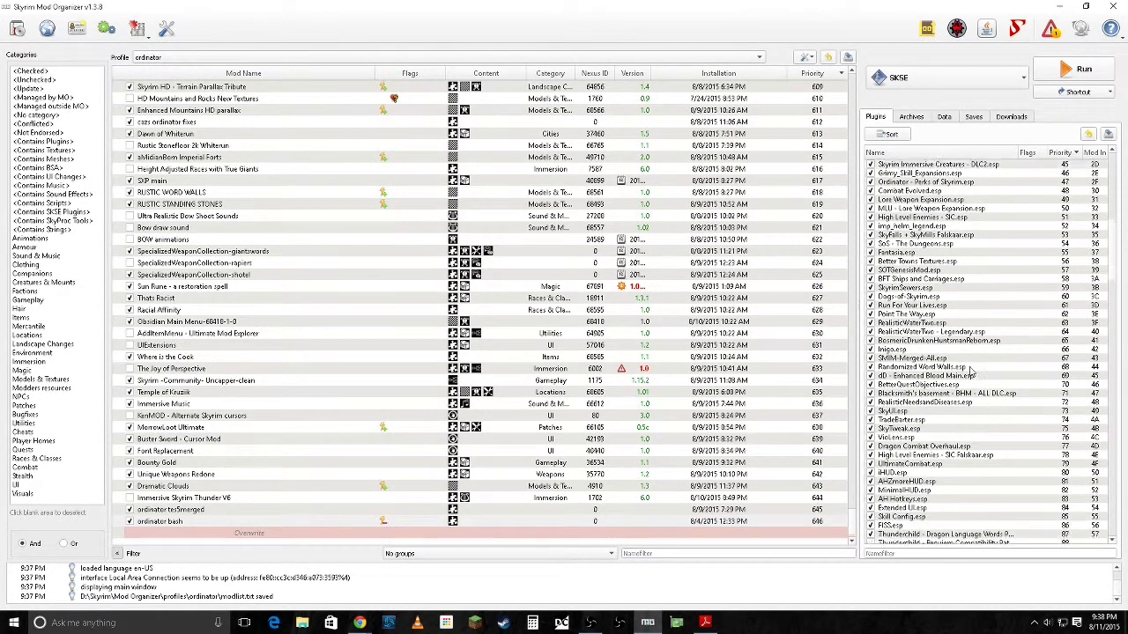
scroll(972, 371, down, 2)
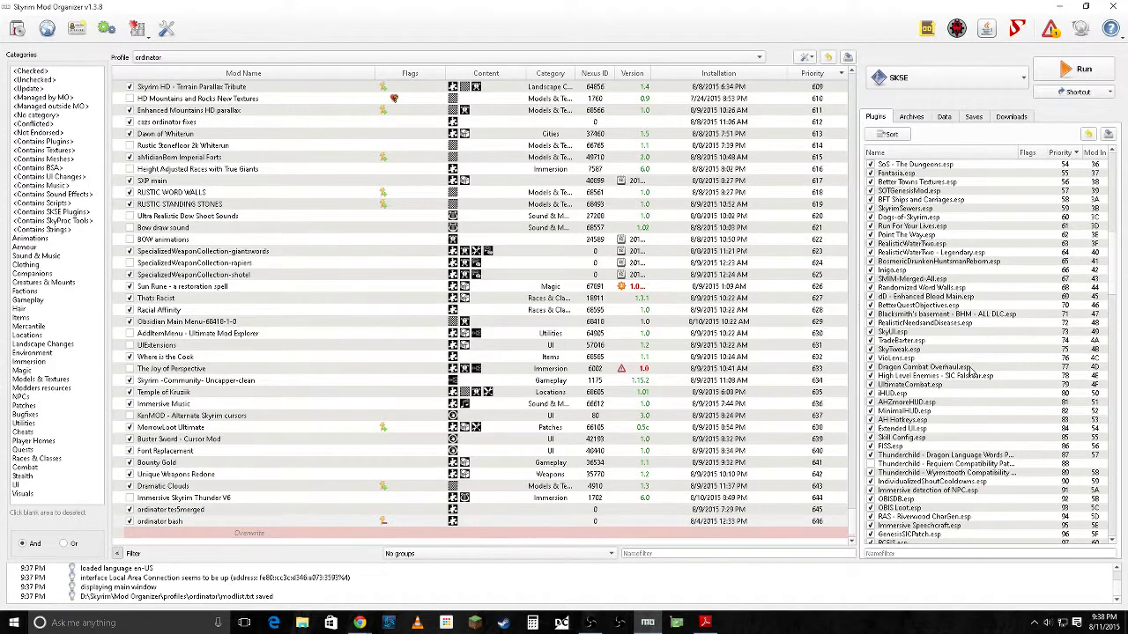
scroll(971, 373, down, 4)
scroll(971, 372, down, 2)
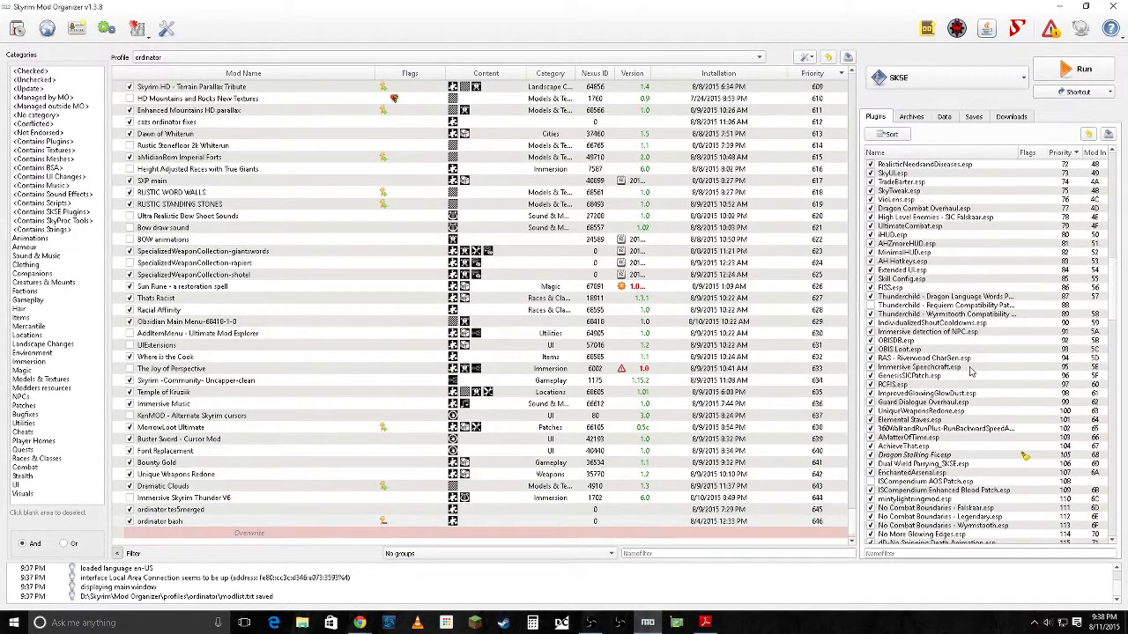
scroll(972, 372, down, 3)
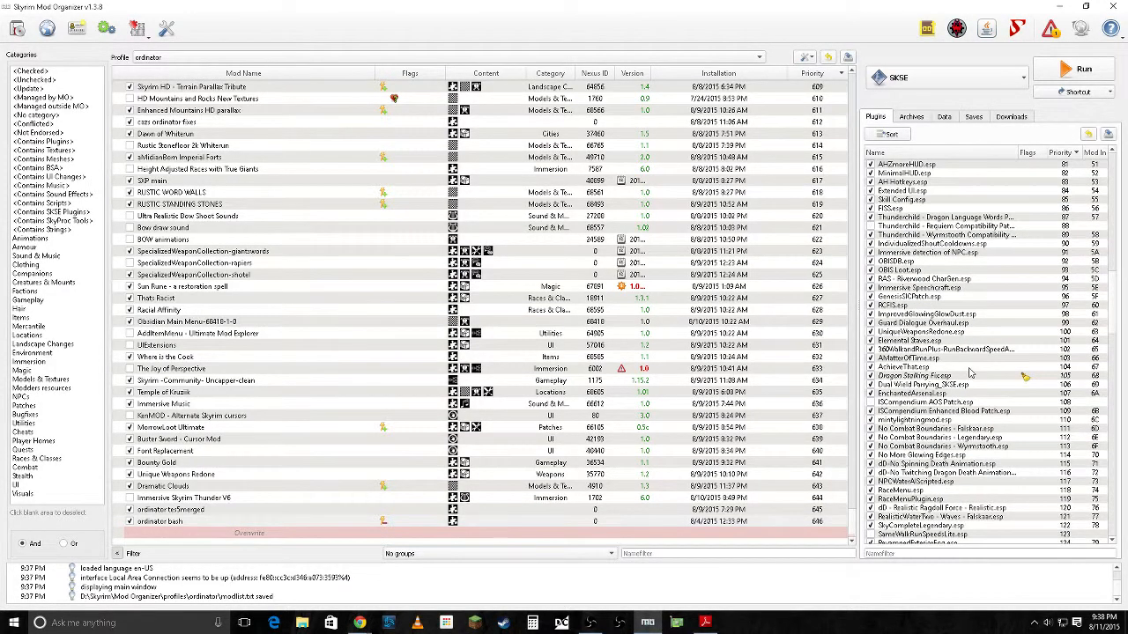
scroll(925, 515, down, 2)
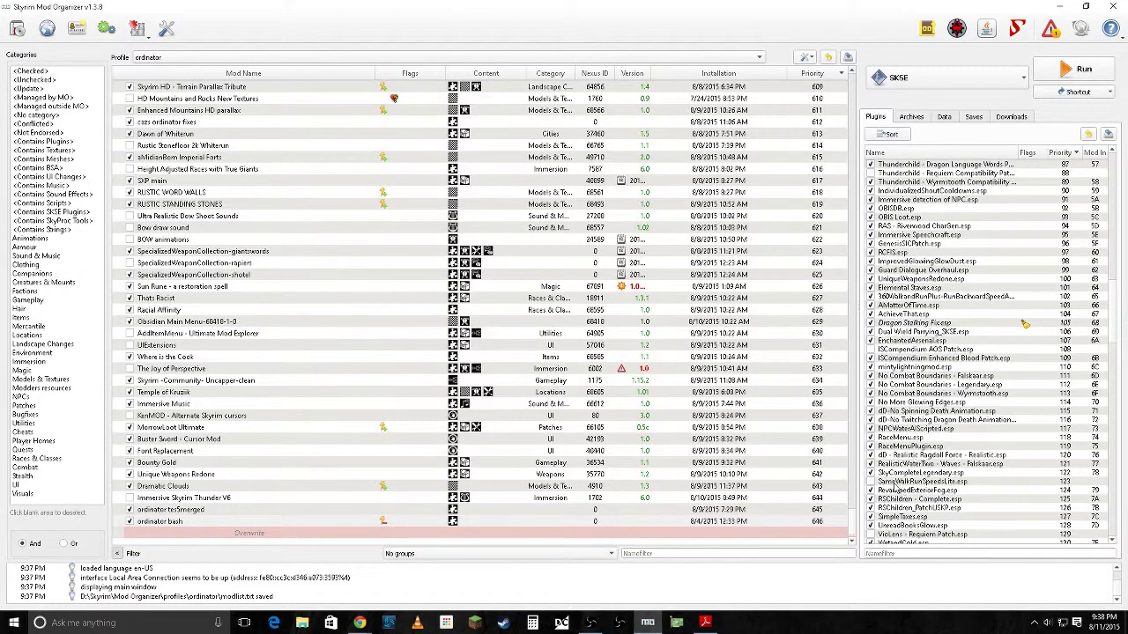
mouse_move(890, 486)
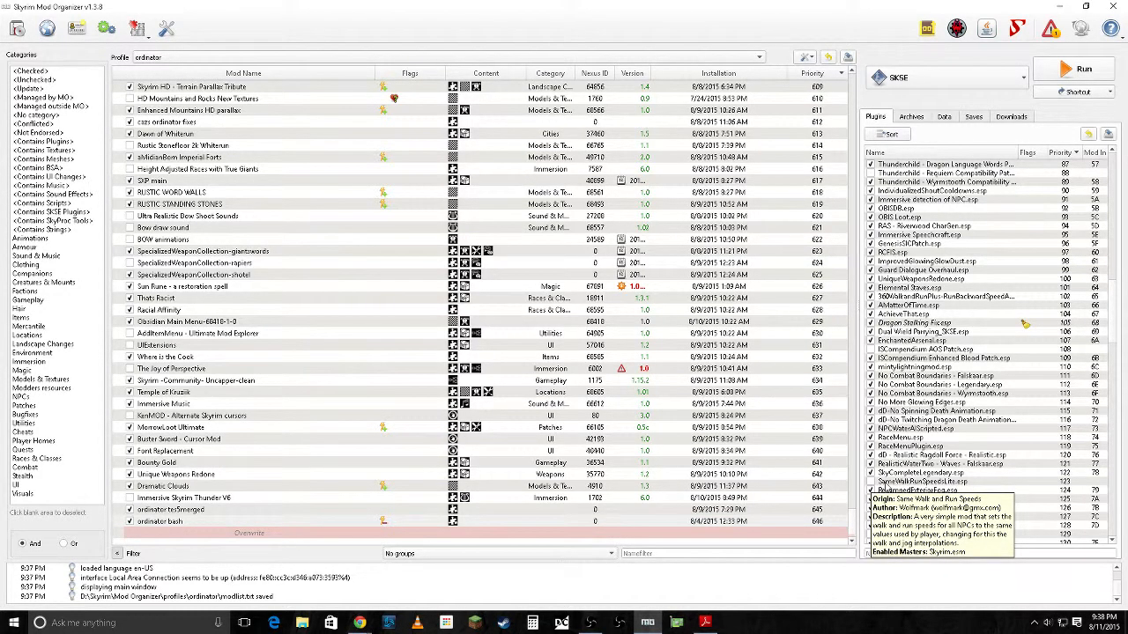
mouse_move(974, 478)
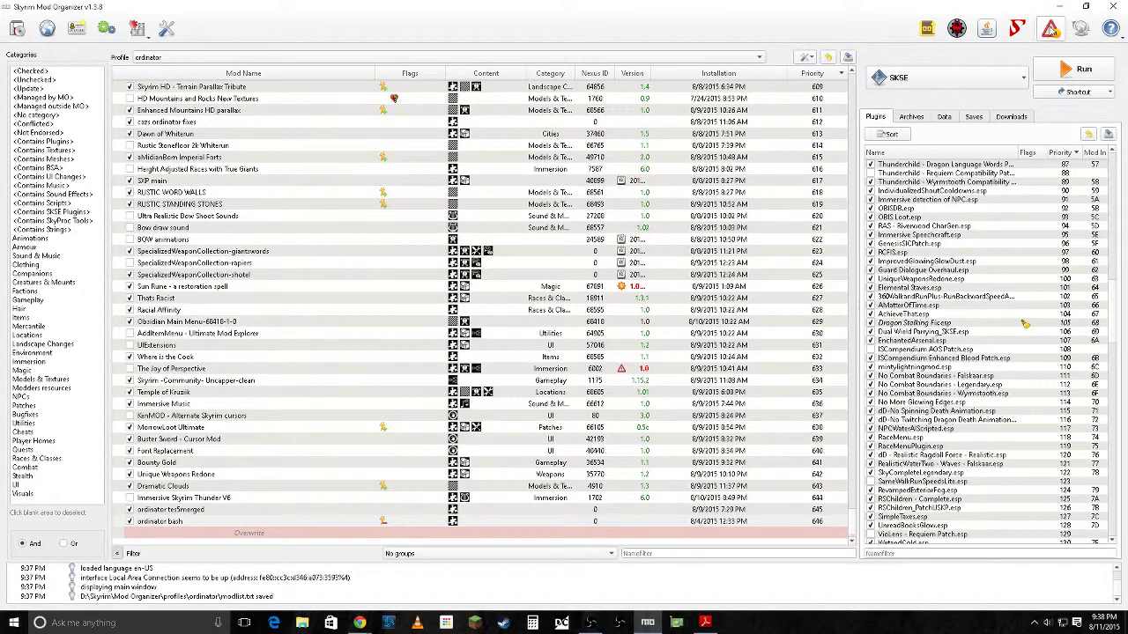
Step: Review which mod the Overwrite files are set to sync to, and cancel the sync
right_click(268, 536)
click(301, 585)
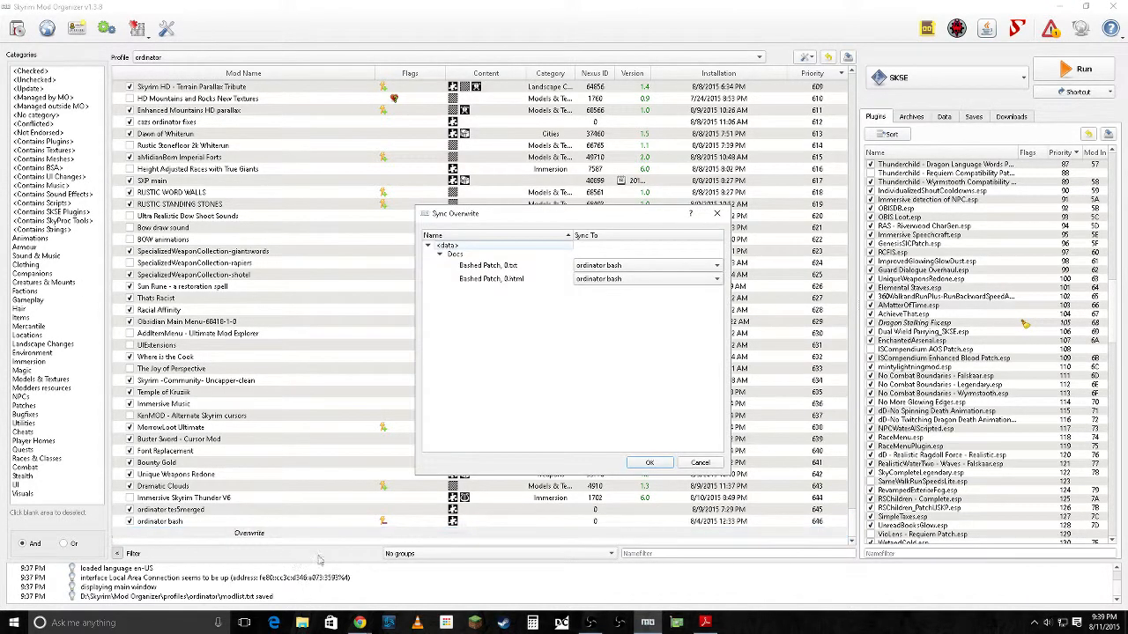
click(699, 465)
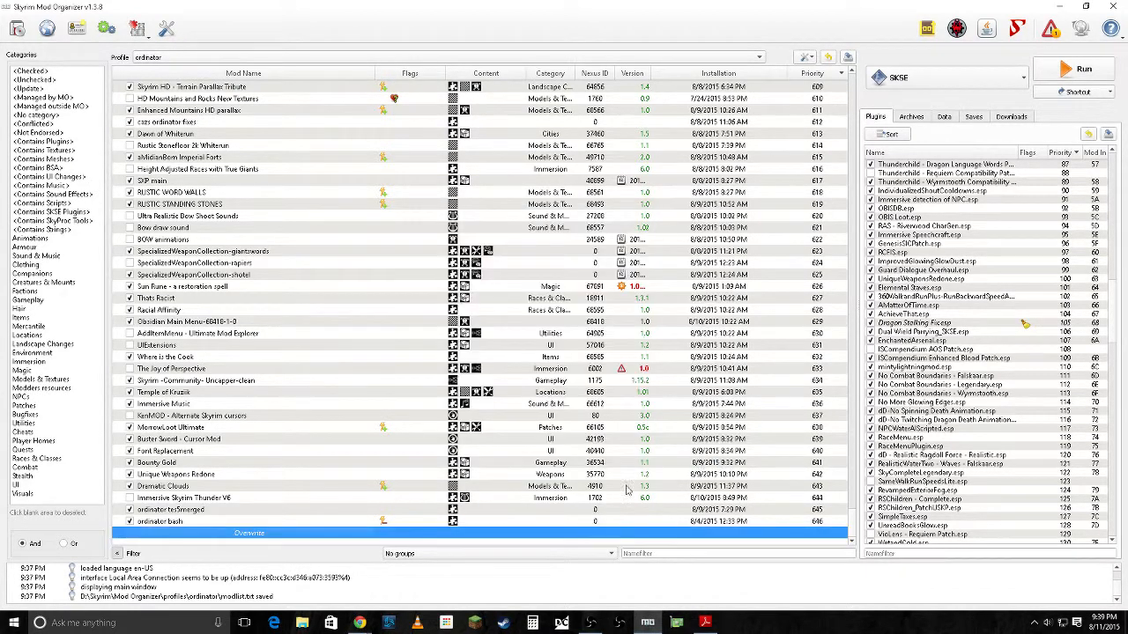
Step: Delete the Docs folder from the Overwrite entry and close its file list
right_click(219, 536)
click(253, 568)
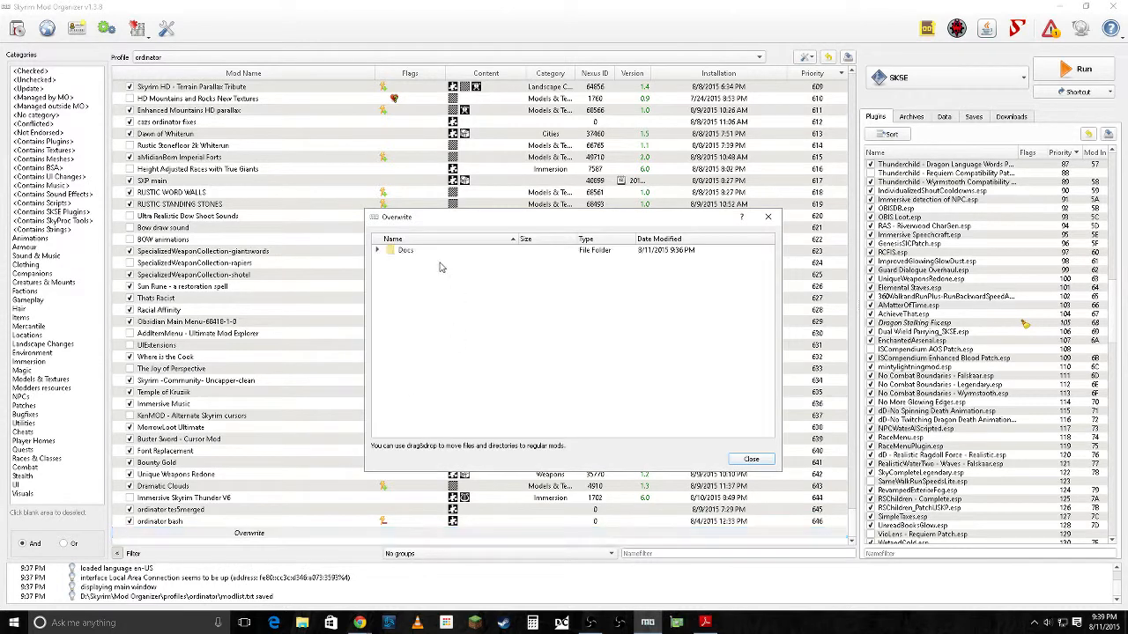
right_click(410, 254)
click(432, 272)
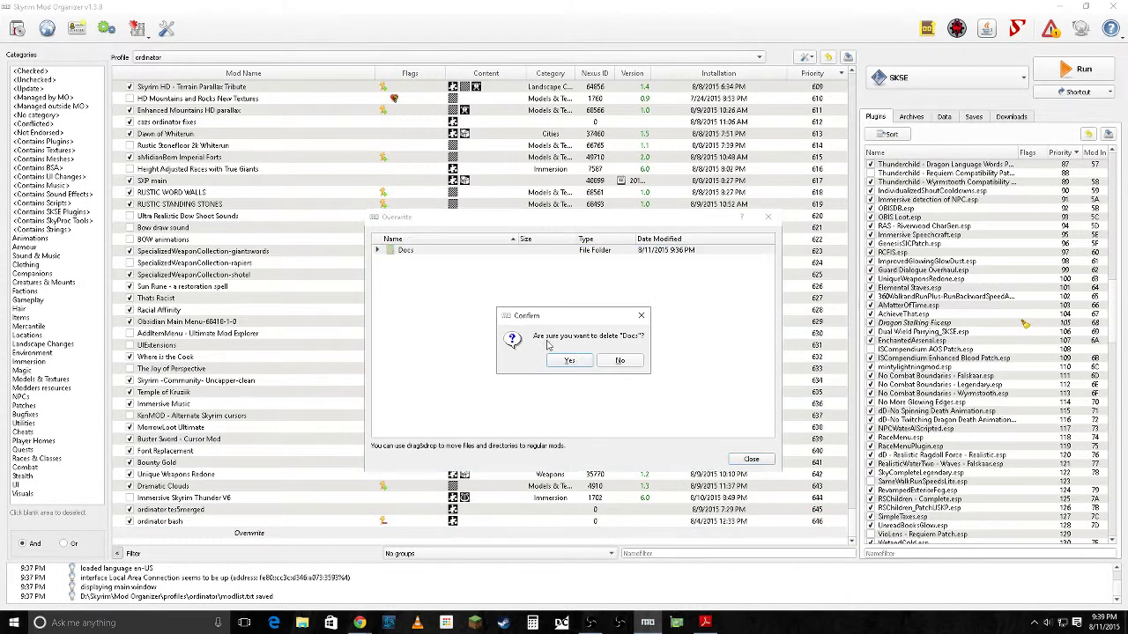
click(569, 362)
click(767, 460)
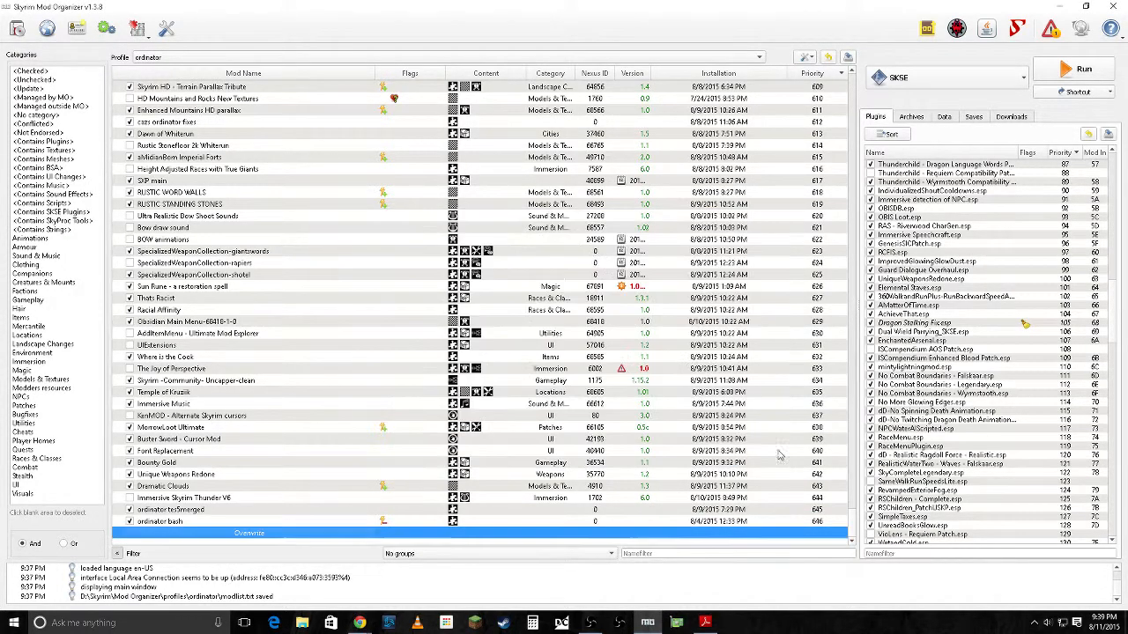
Step: Launch Wrye Bash, examine the mergeable mods in the Merge Patches options for Bashed Patch, 0.esp, and cancel the rebuild
click(1015, 28)
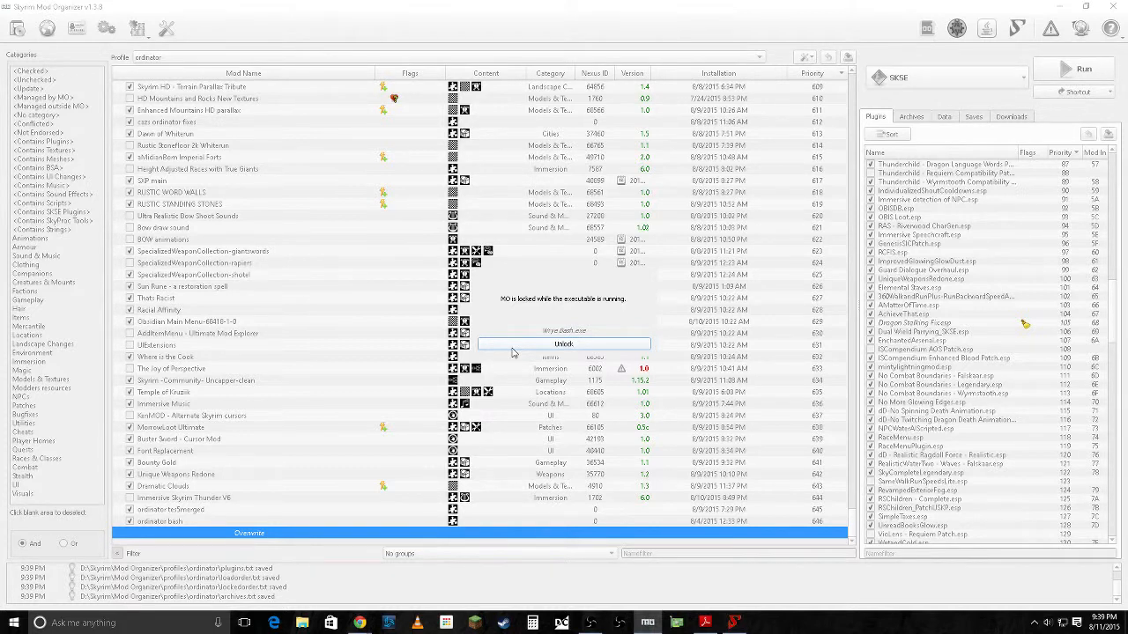
click(735, 625)
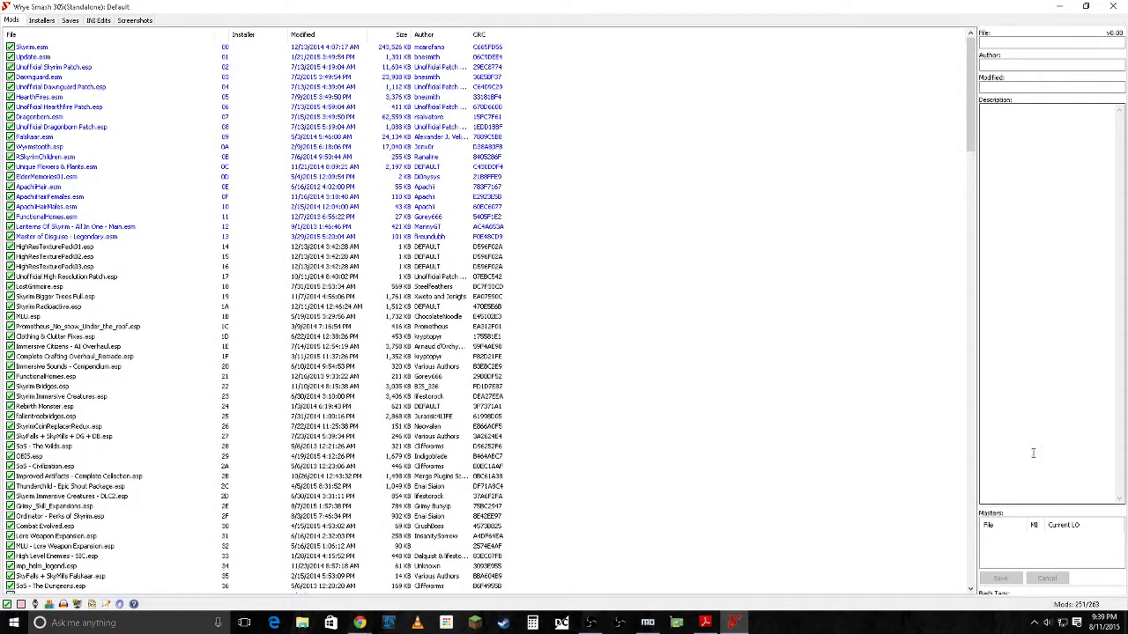
click(757, 308)
drag(972, 68, 973, 502)
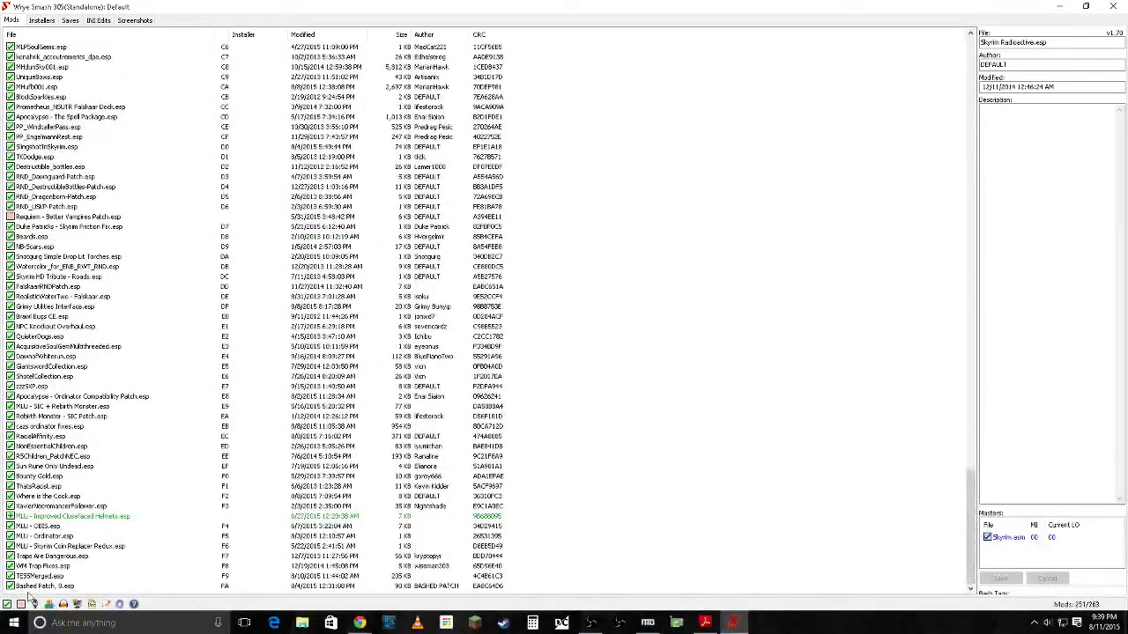
right_click(33, 587)
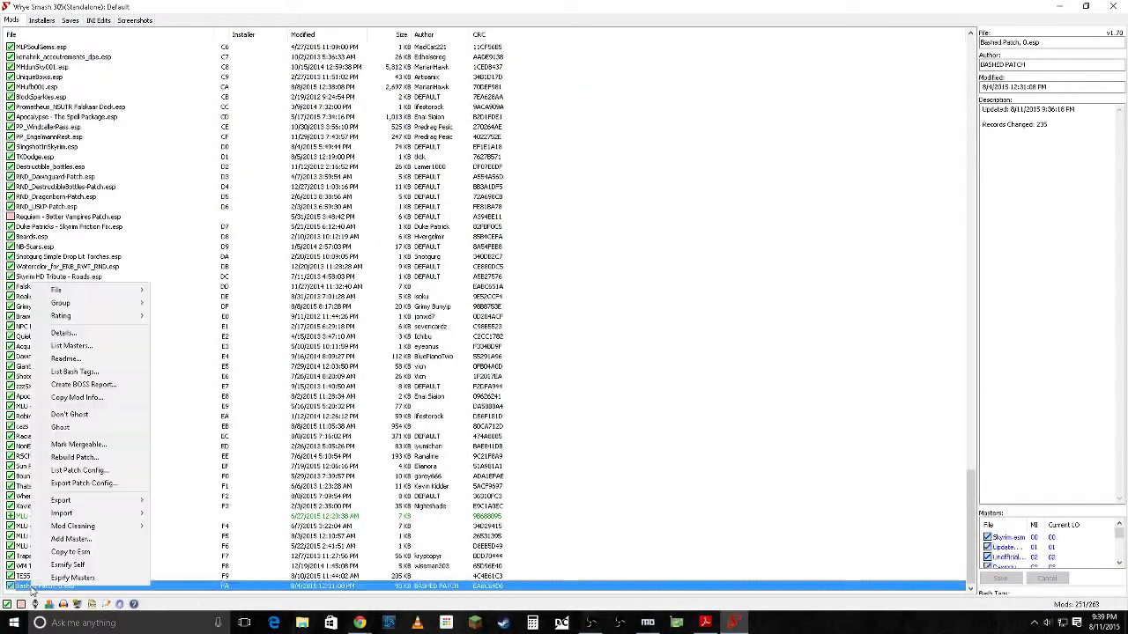
click(71, 457)
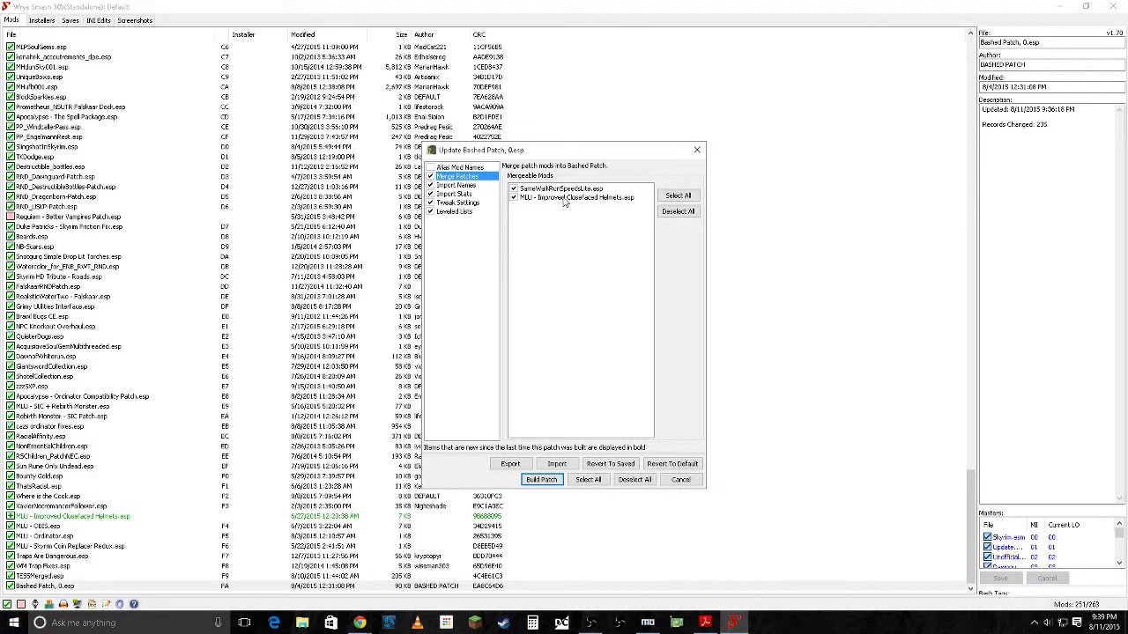
click(682, 480)
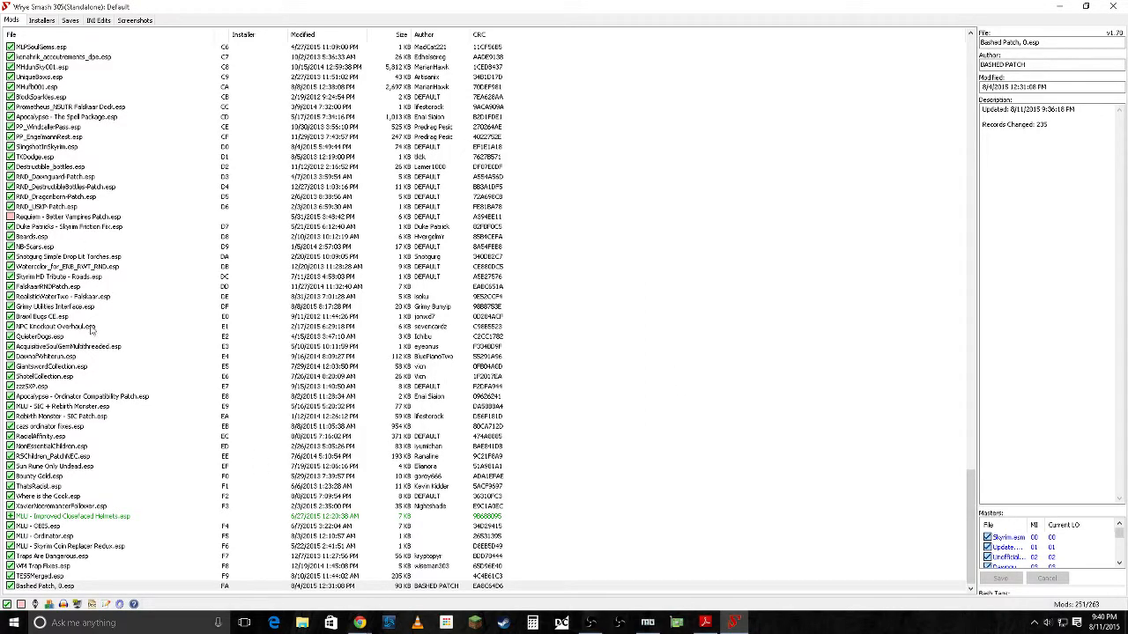
Step: Look through the Wrye Bash mod list for unchecked and merged plugins, and close the program
scroll(88, 180, up, 20)
scroll(84, 236, up, 20)
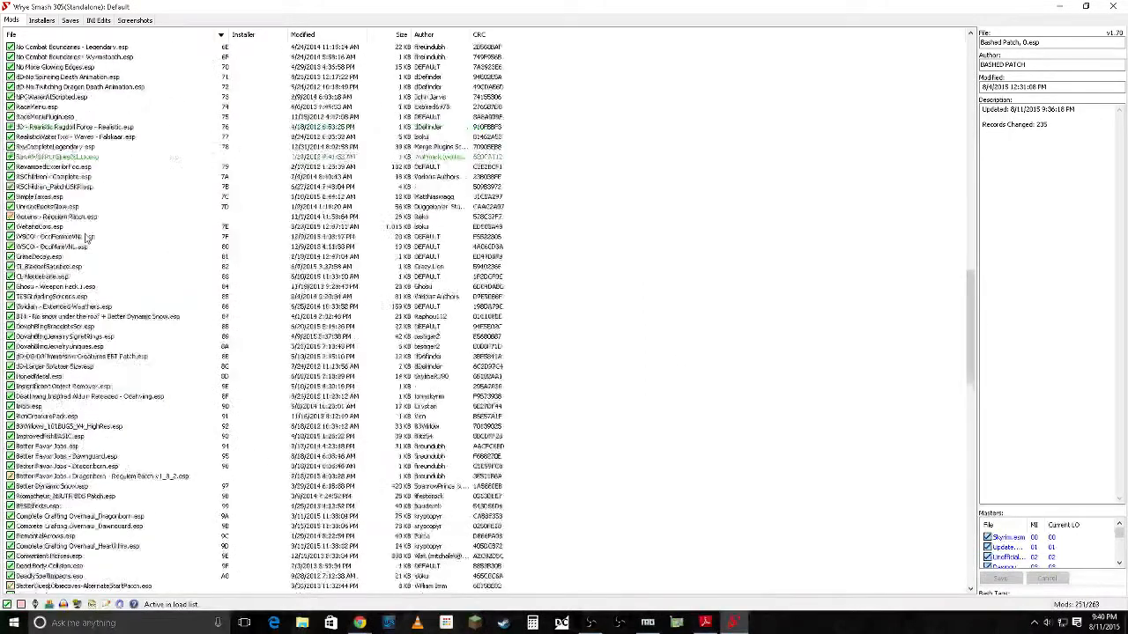
scroll(134, 289, up, 20)
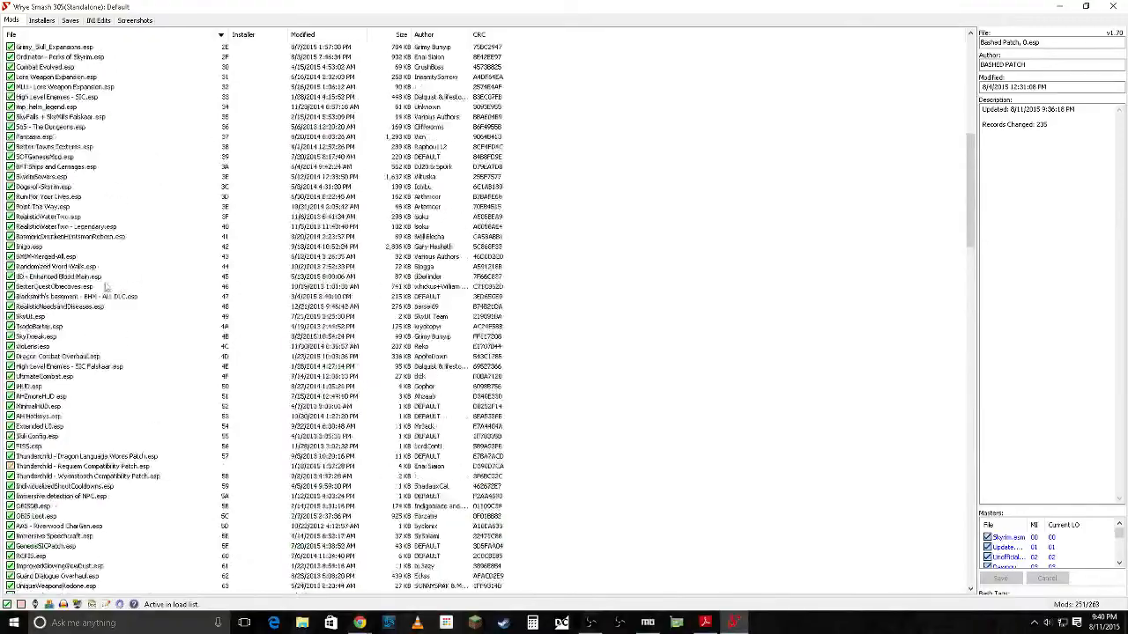
scroll(53, 229, down, 20)
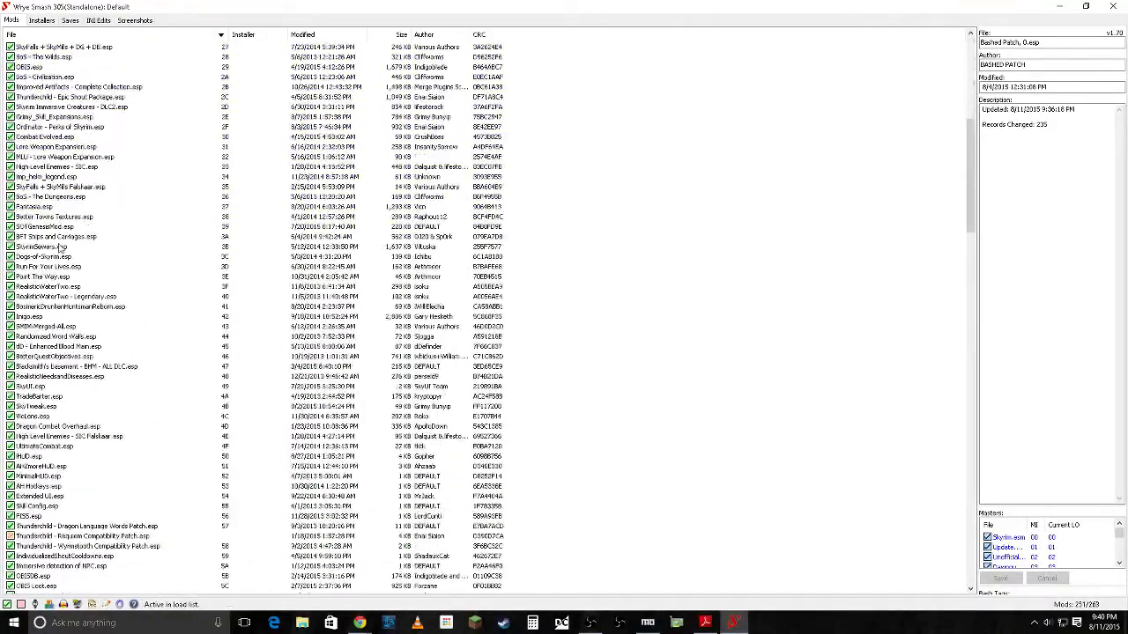
scroll(64, 322, down, 18)
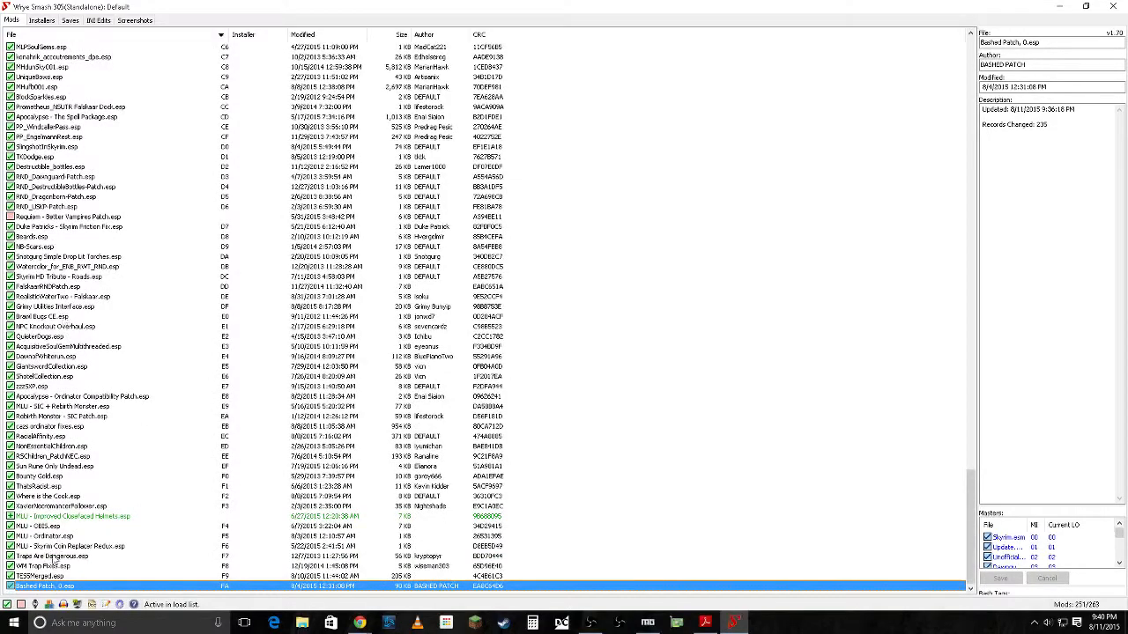
scroll(69, 235, up, 20)
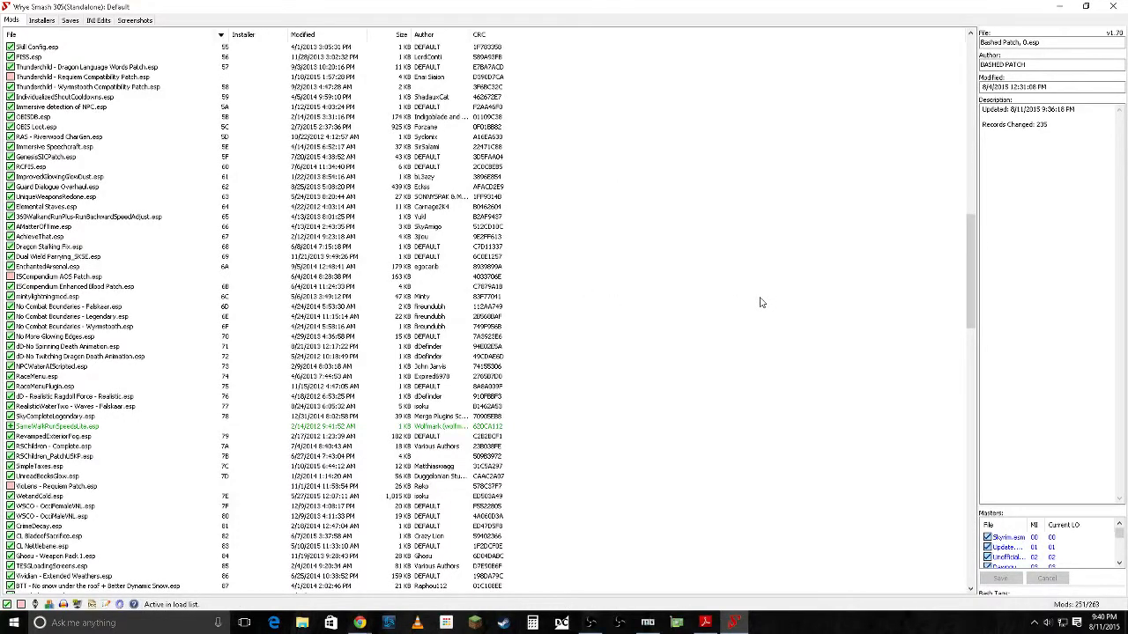
click(1111, 8)
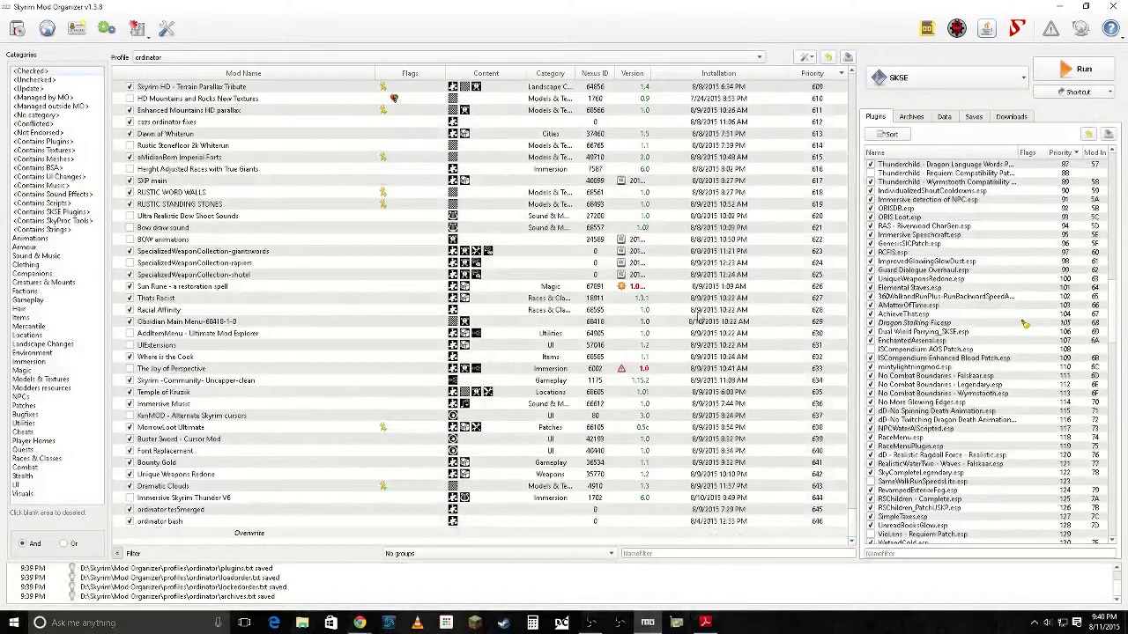
Step: Review the executables available for launching in Mod Organizer, keeping SKSE selected
click(976, 80)
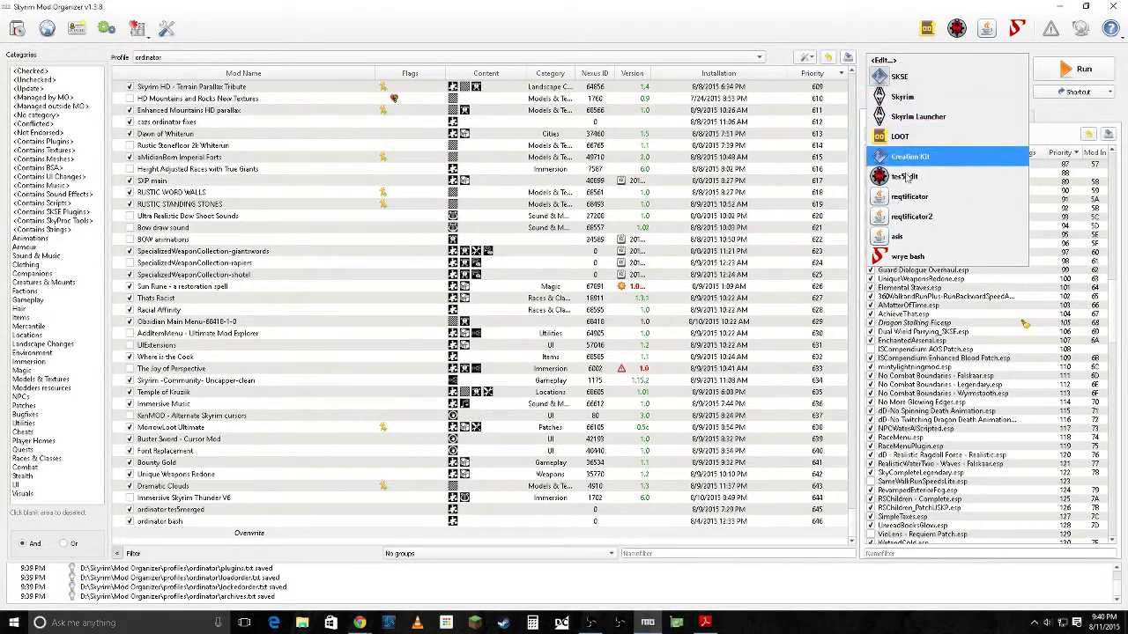
click(848, 13)
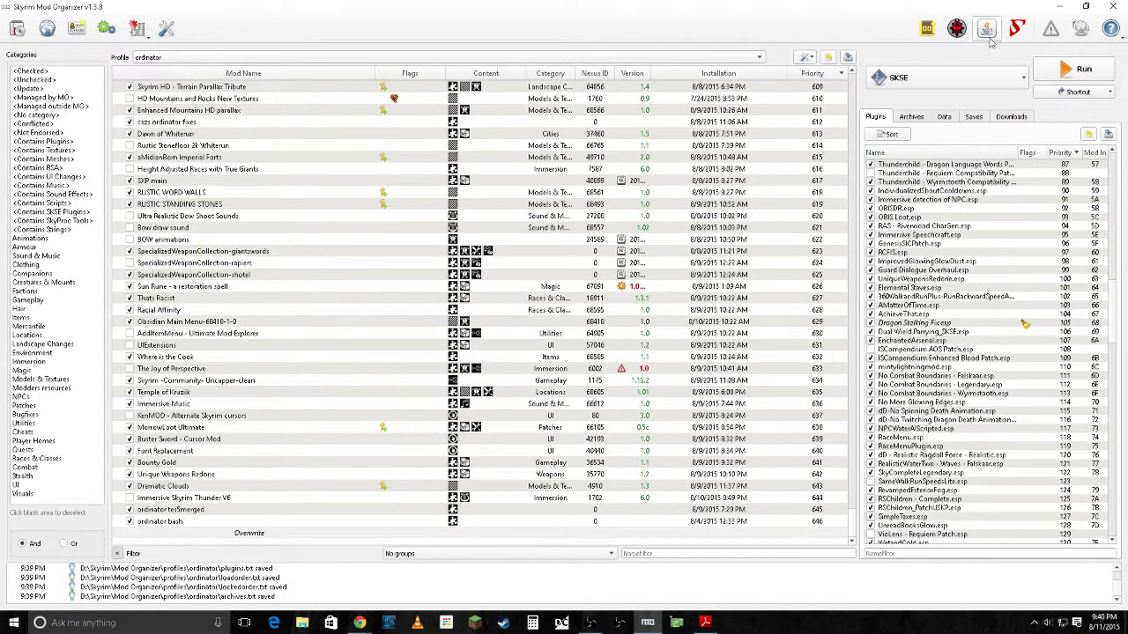
click(967, 83)
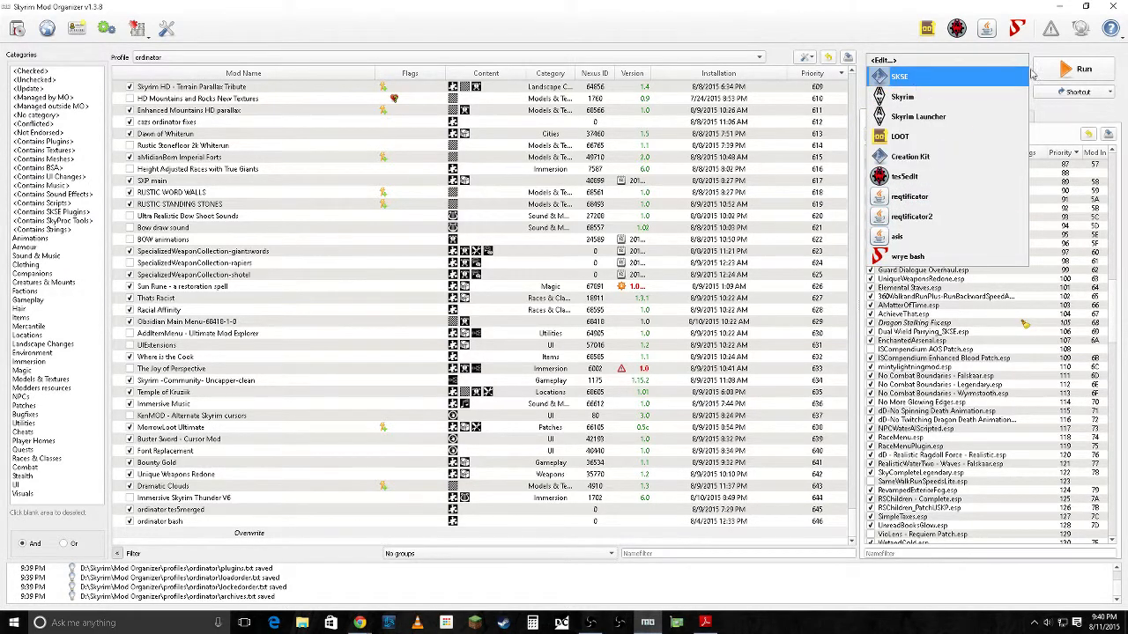
click(827, 49)
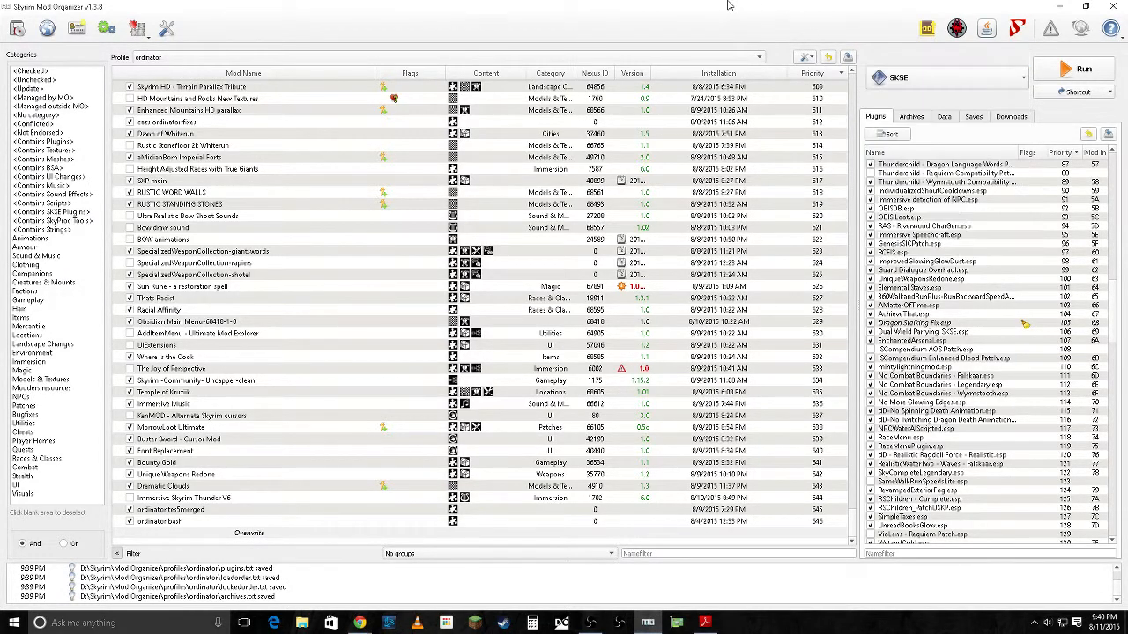
Step: View the ordinator profile's skyrim.ini in the INI Editor and close it without saving
click(138, 33)
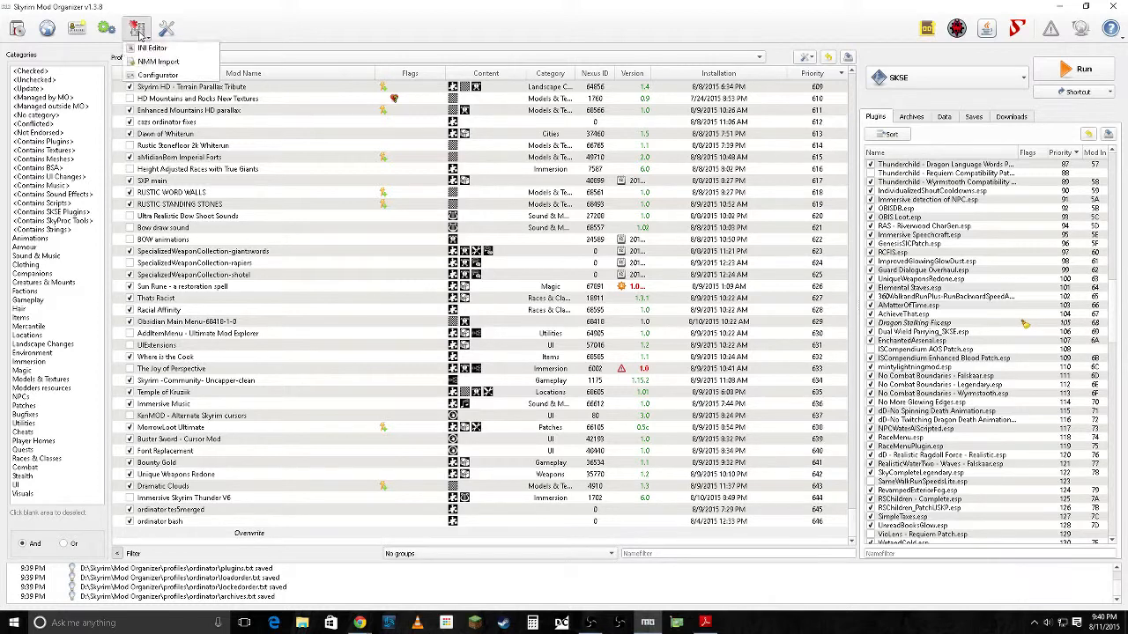
click(152, 49)
drag(554, 422, 559, 355)
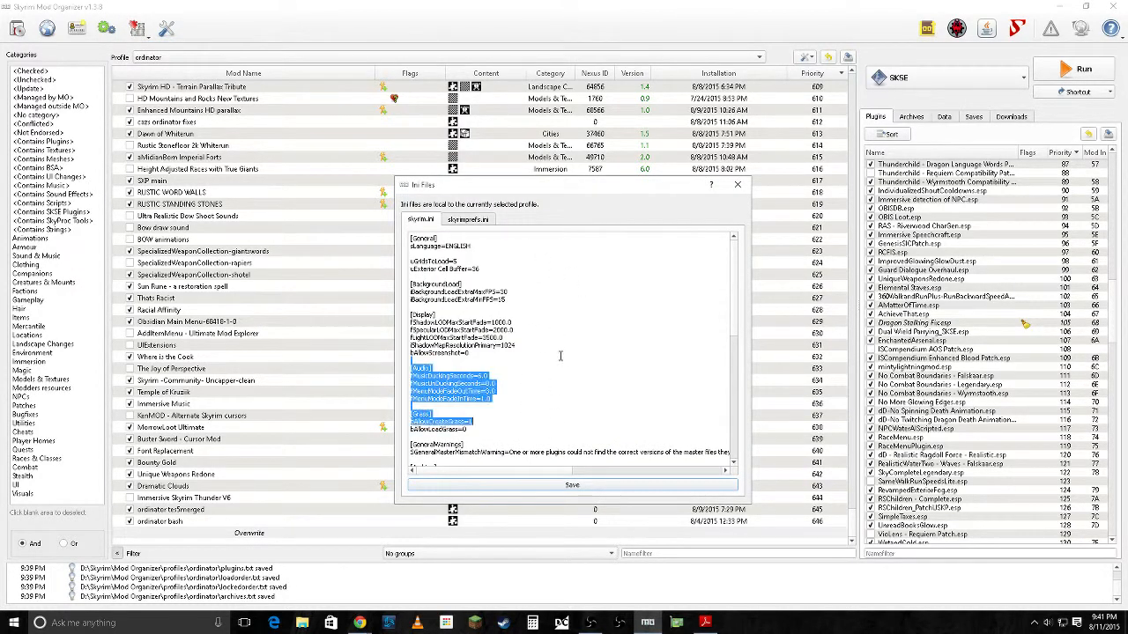
click(738, 188)
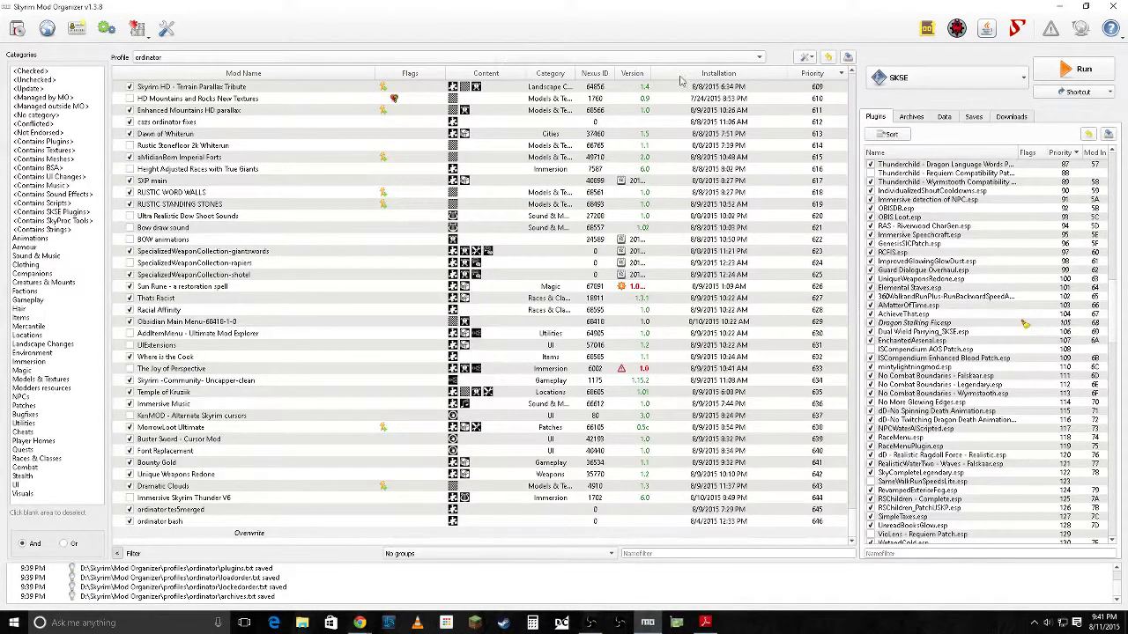
Step: Switch to the Monster profile and look through its mod list
click(759, 58)
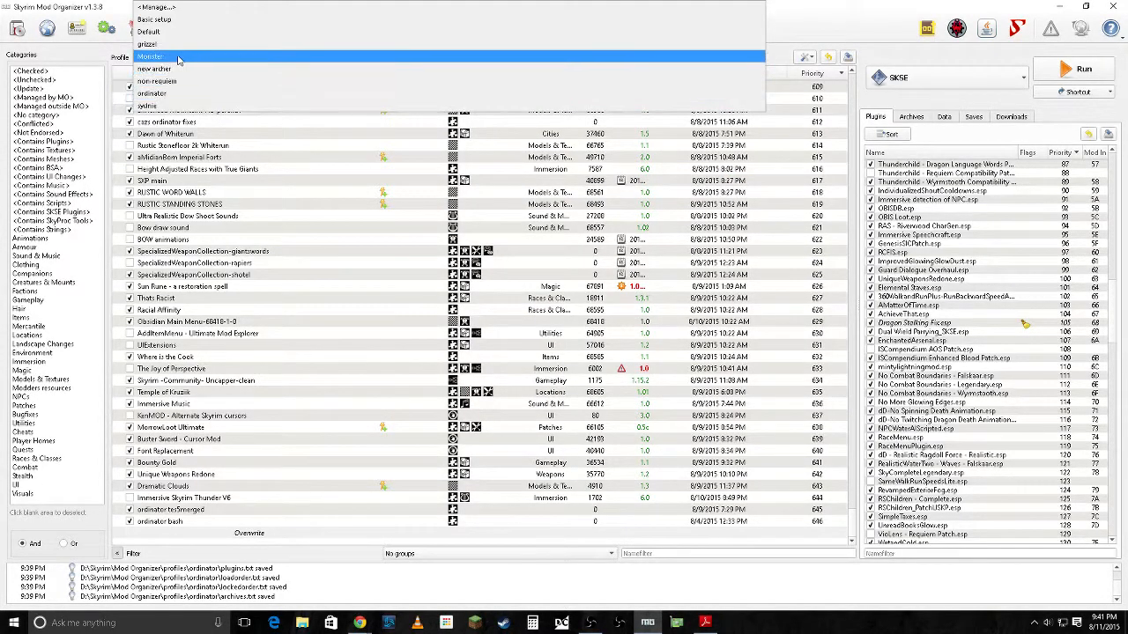
click(170, 57)
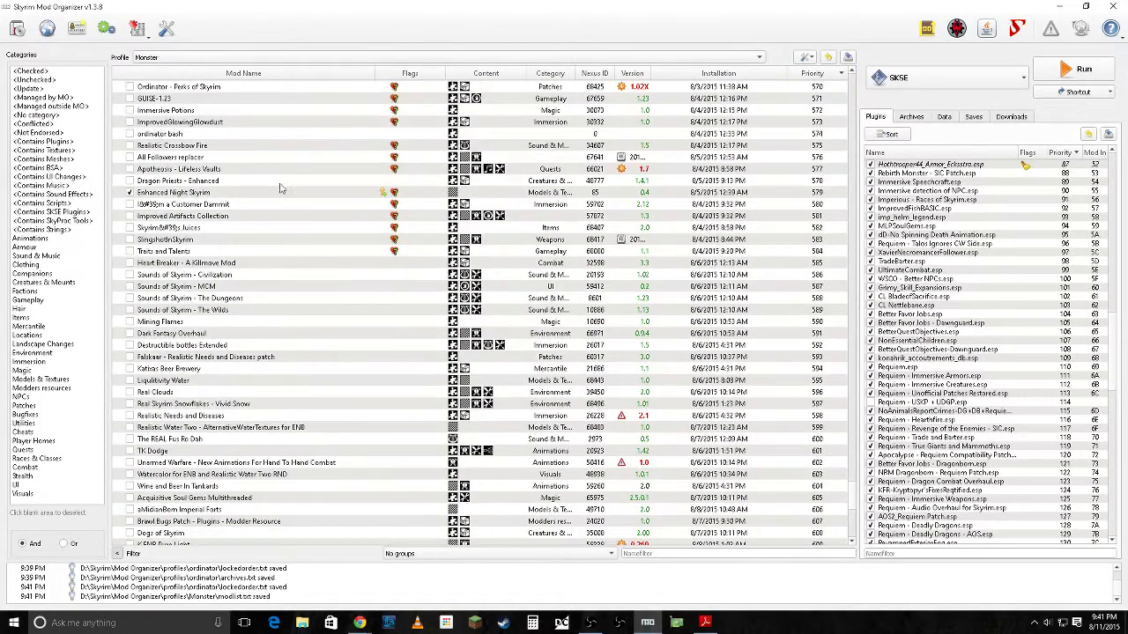
scroll(216, 242, up, 6)
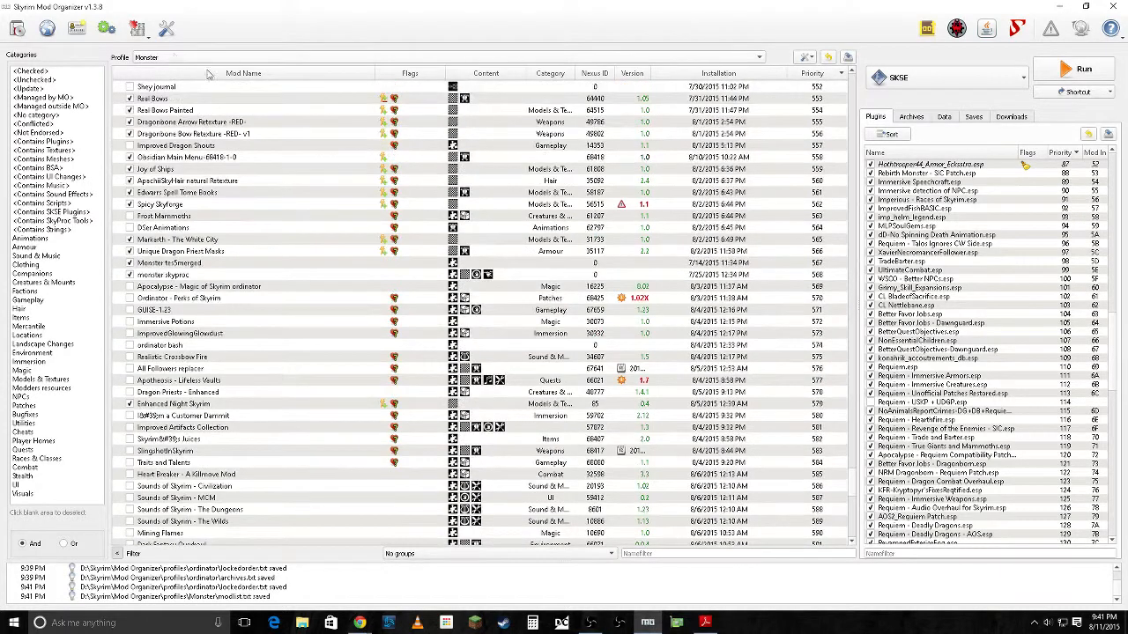
Step: Examine the Monster profile's skyrim.ini and skyrimprefs.ini in the INI Editor and close it without saving
click(142, 35)
click(148, 44)
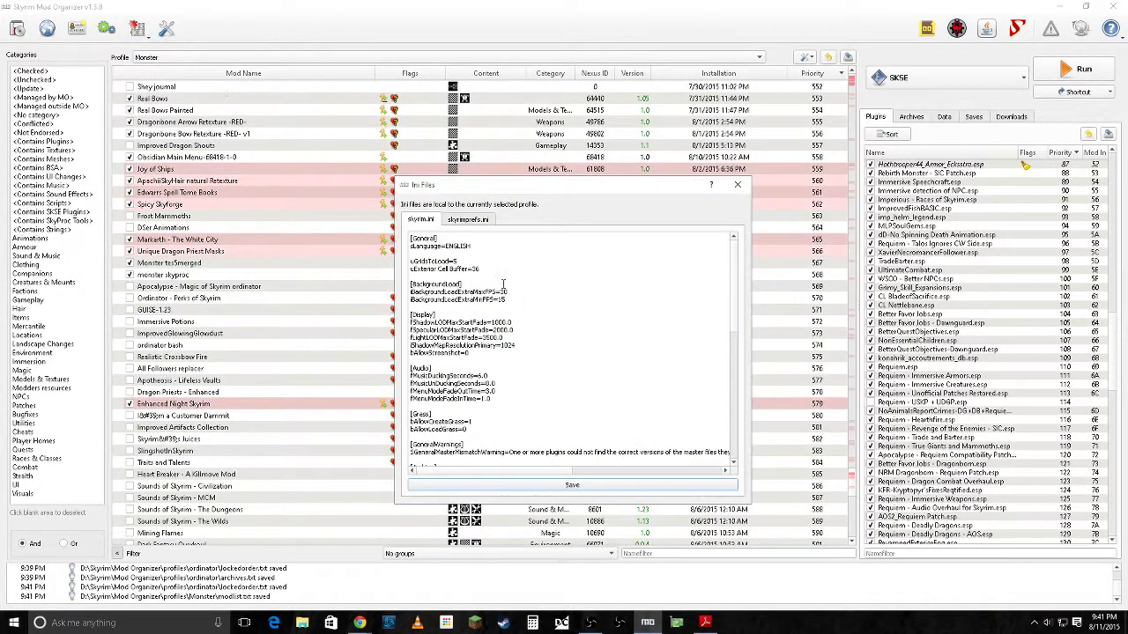
click(465, 220)
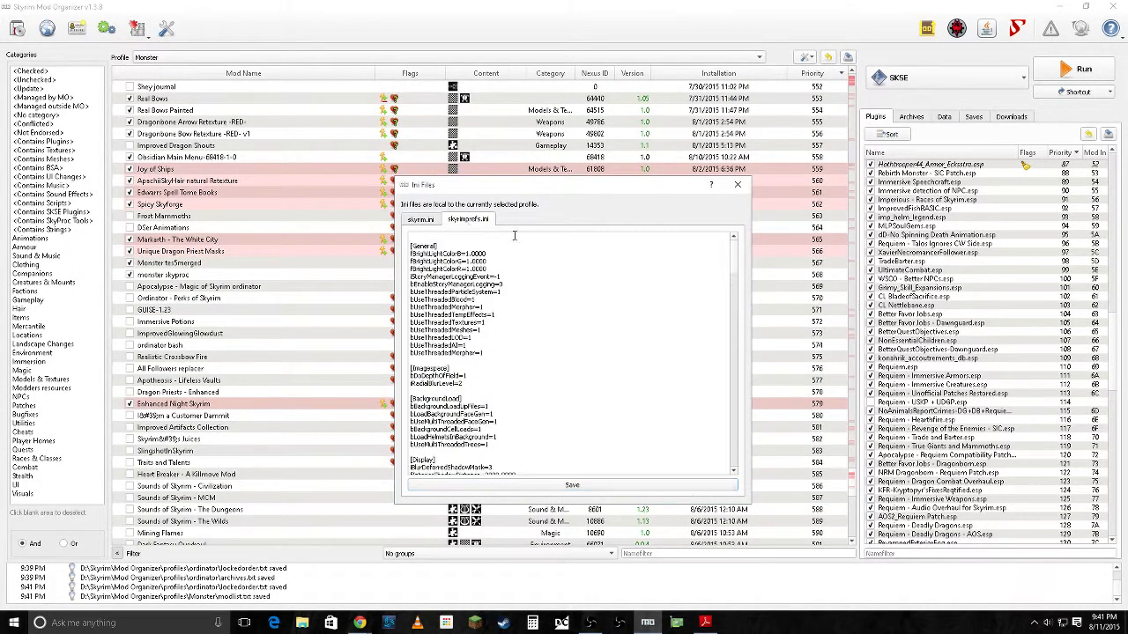
click(422, 218)
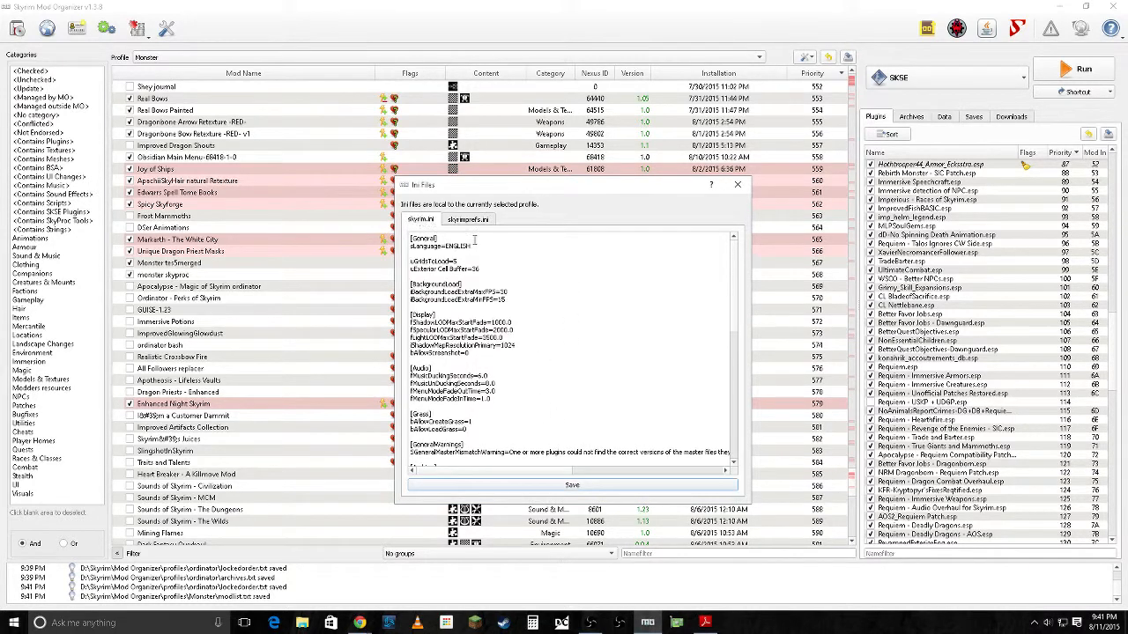
click(737, 184)
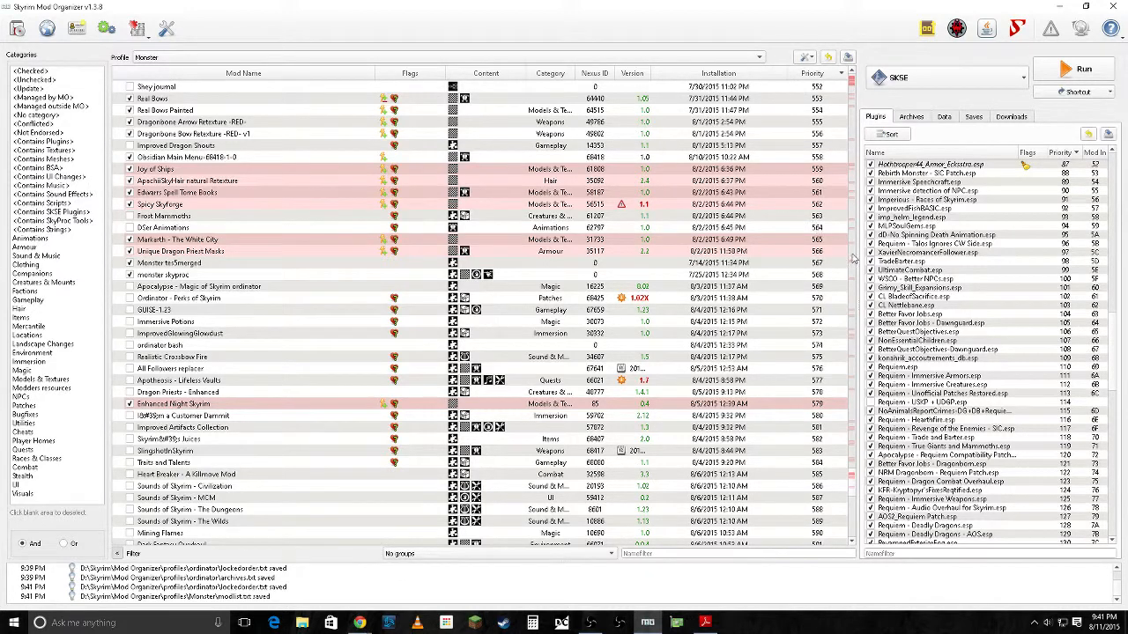
Step: View the Monster profile's saved games and examine the details of individual saves
click(1014, 117)
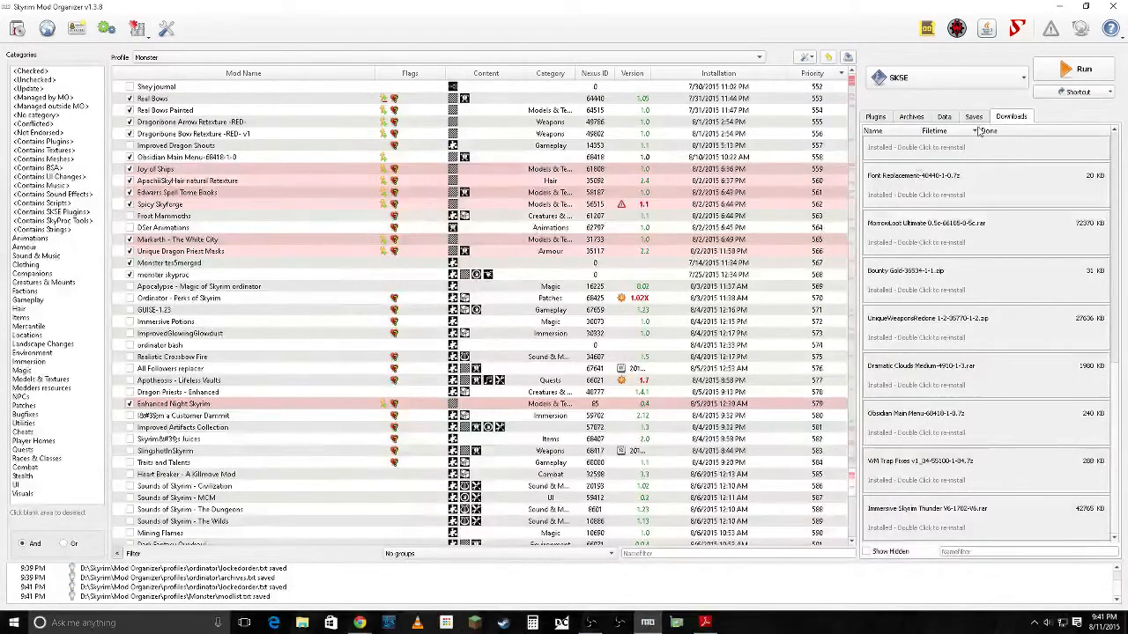
click(973, 117)
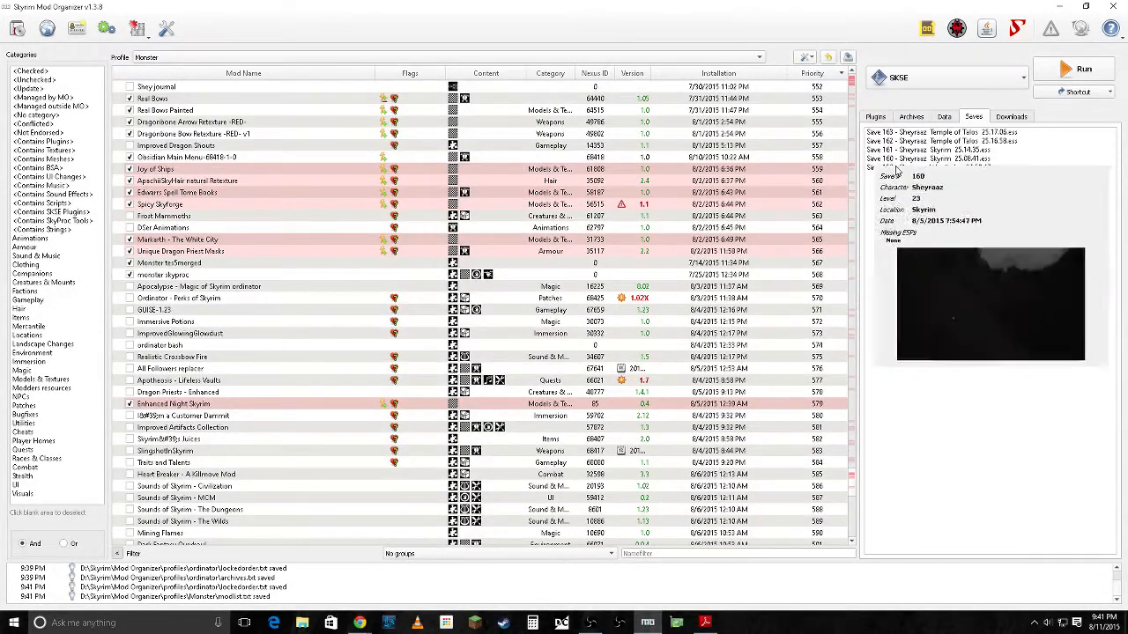
mouse_move(925, 173)
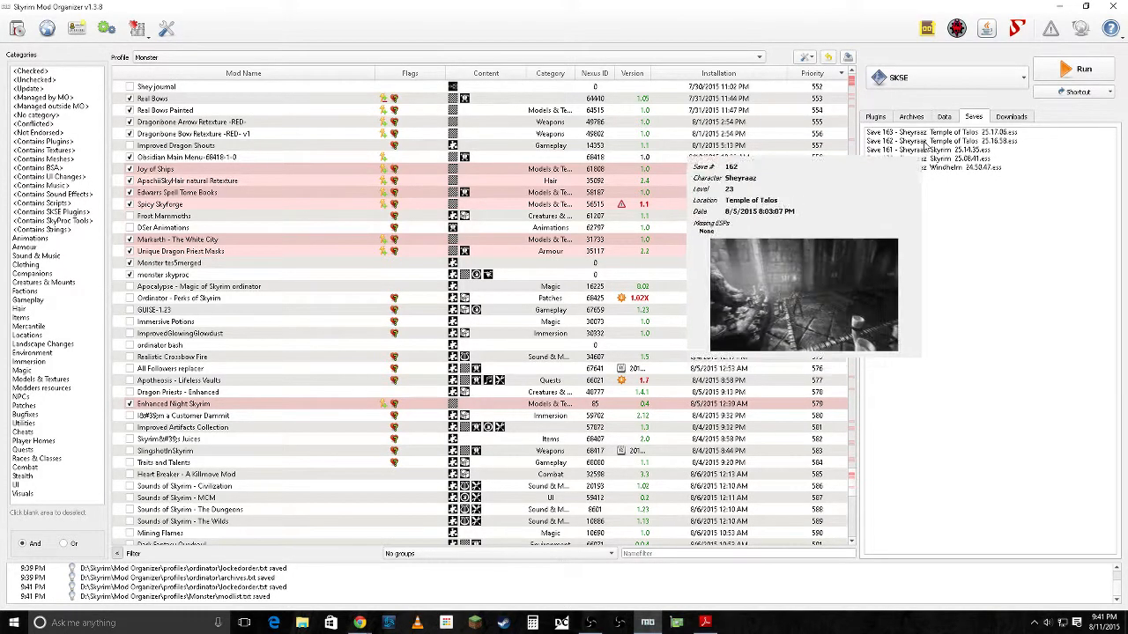
mouse_move(926, 143)
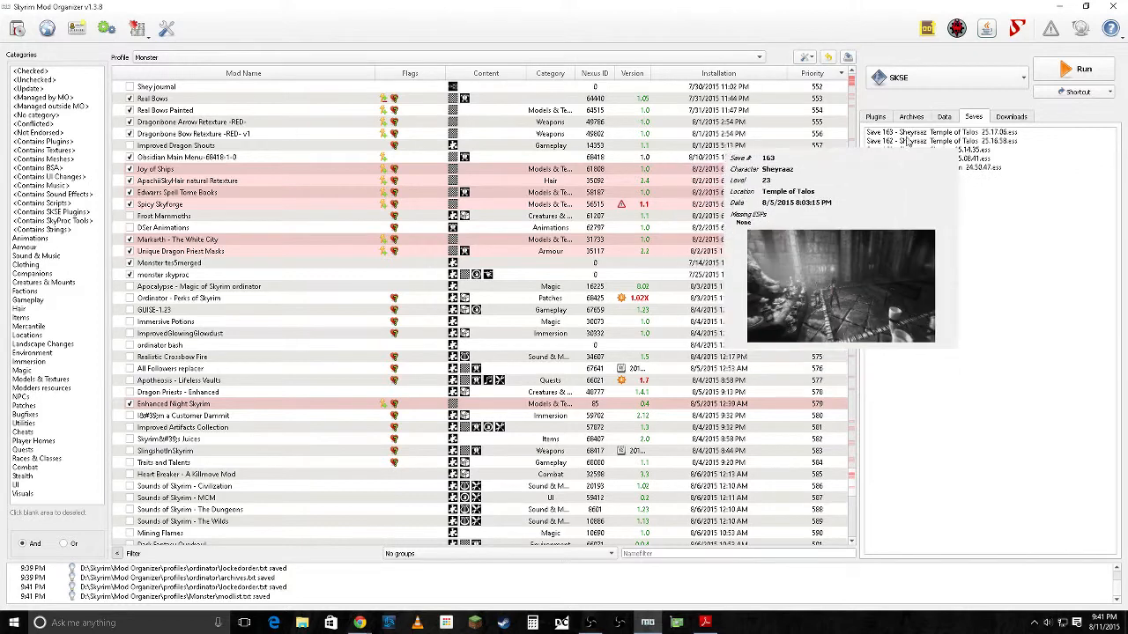
Step: Switch back to the ordinator profile and examine the details of its saved games
click(753, 53)
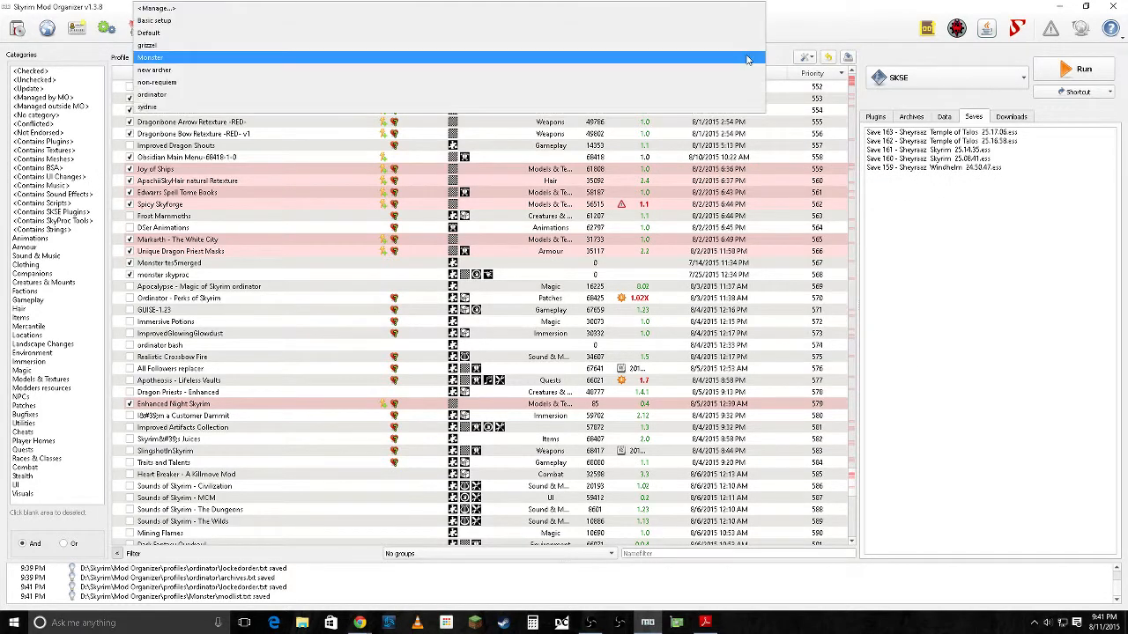
click(308, 131)
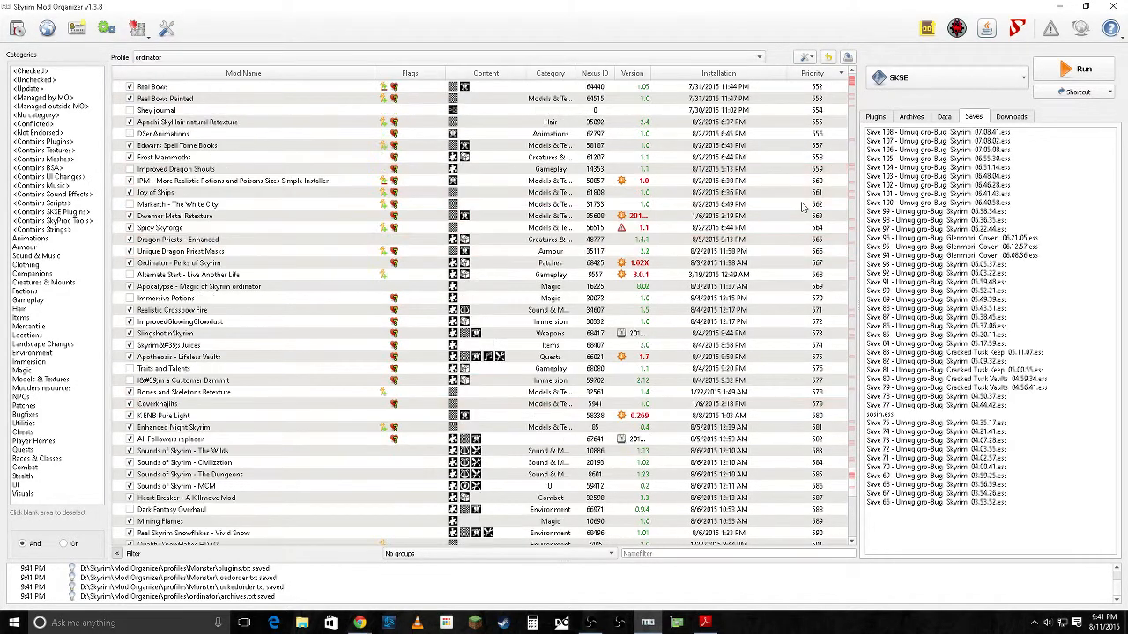
mouse_move(979, 141)
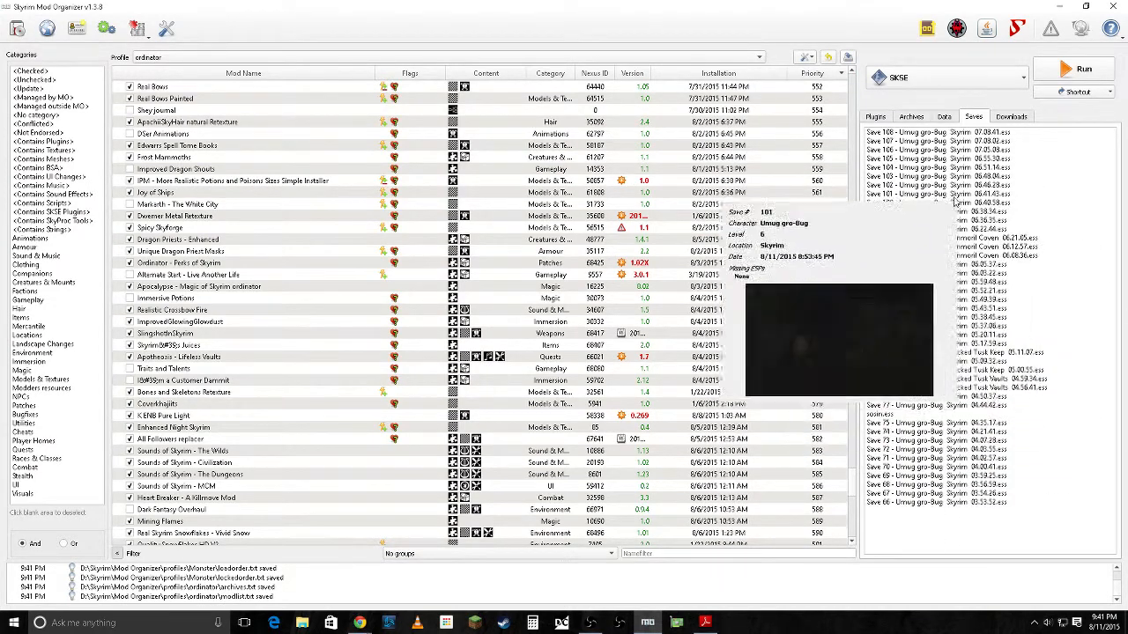
mouse_move(1012, 208)
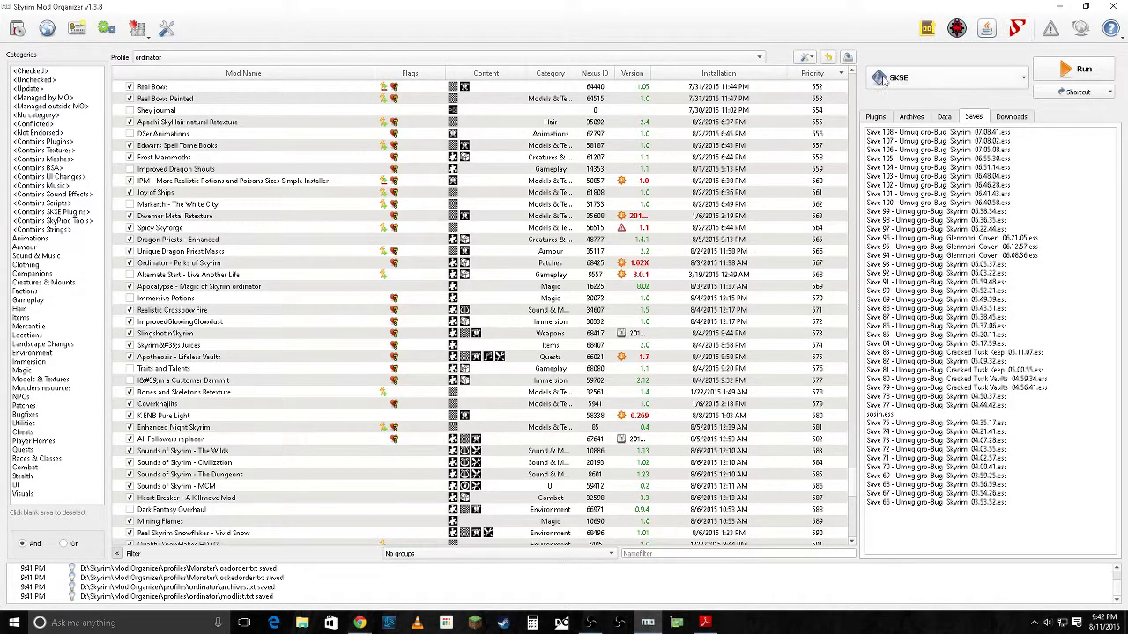
Step: Filter the mod list by the name "sydnie"
drag(852, 484, 855, 534)
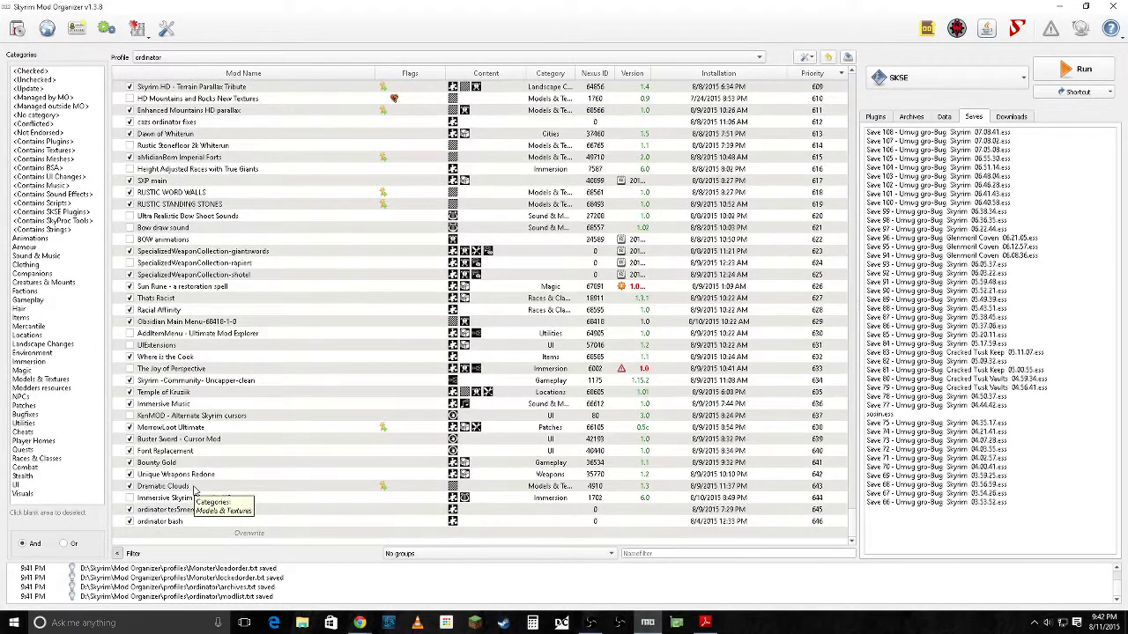
click(666, 553)
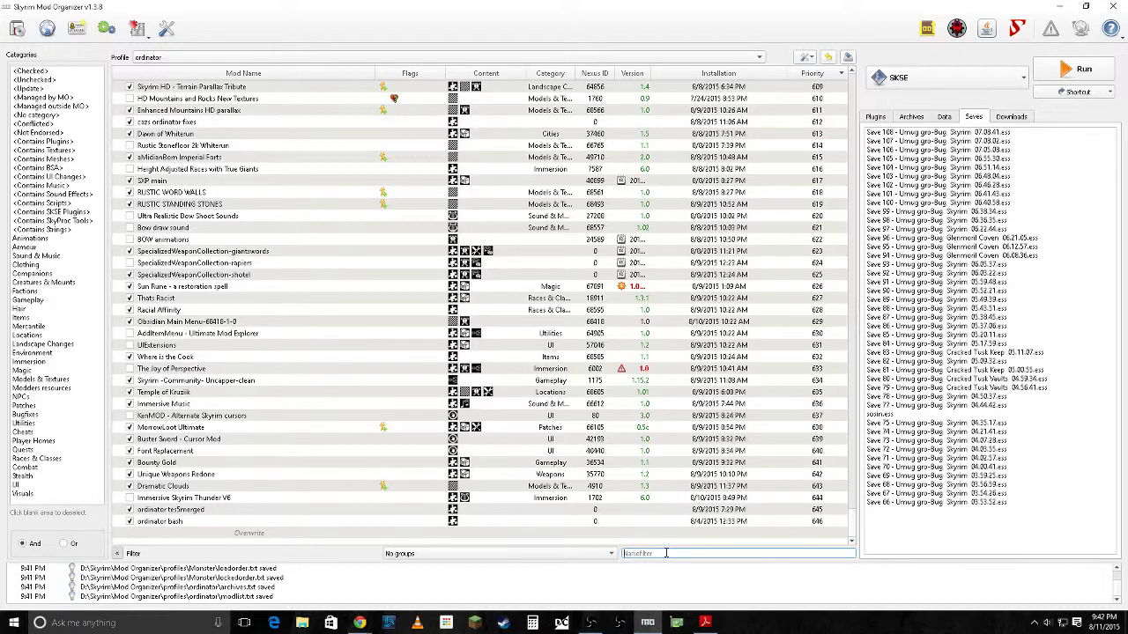
text(sydnie)
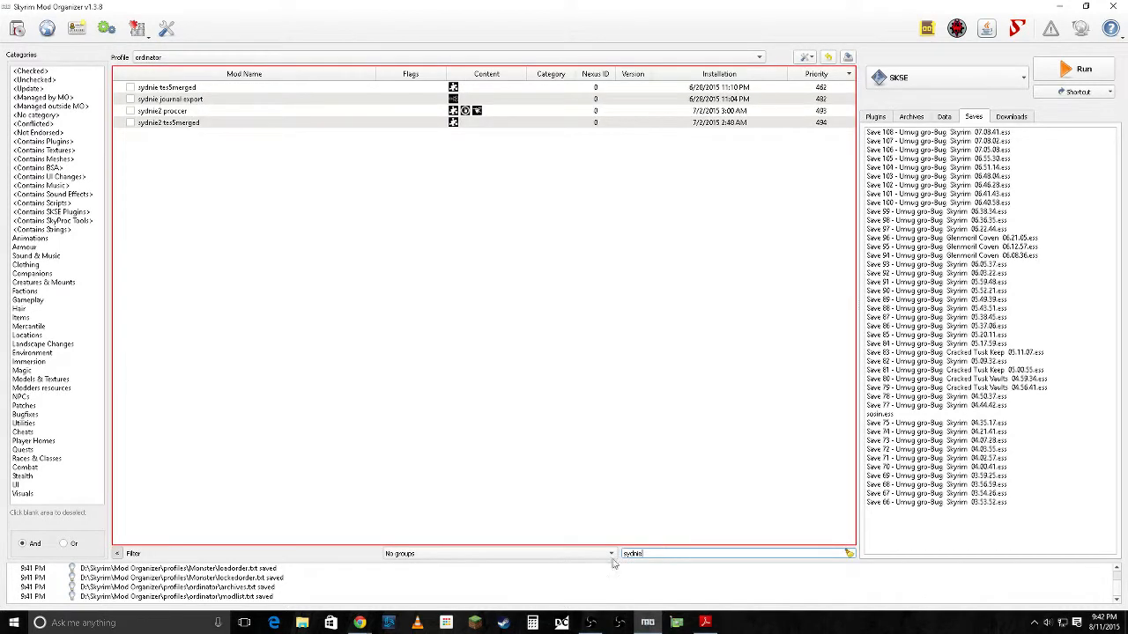
Step: Examine the file tree of the "sydnie journal export" mod down to SKSE/Plugins/FISS/TakeNotes and close the mod's information
click(170, 102)
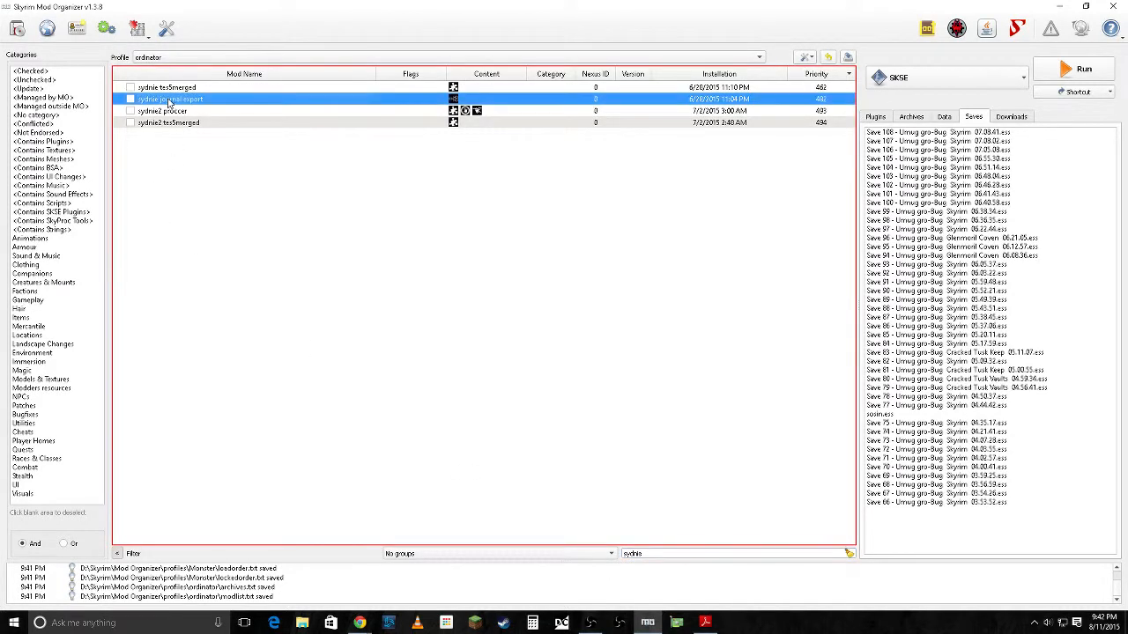
right_click(171, 102)
click(201, 213)
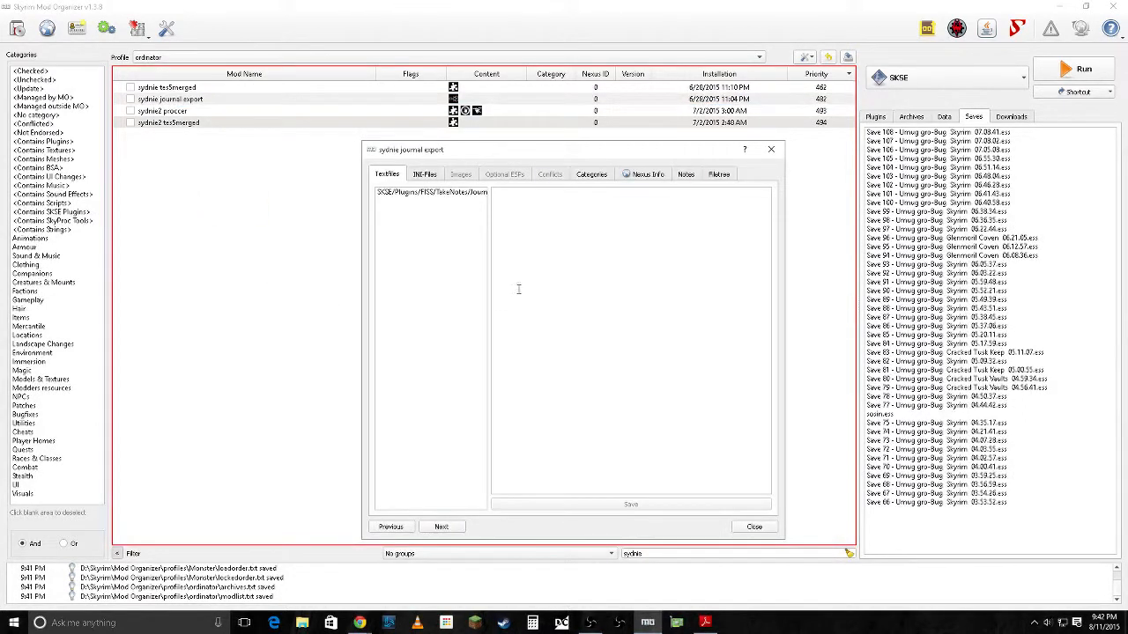
click(730, 176)
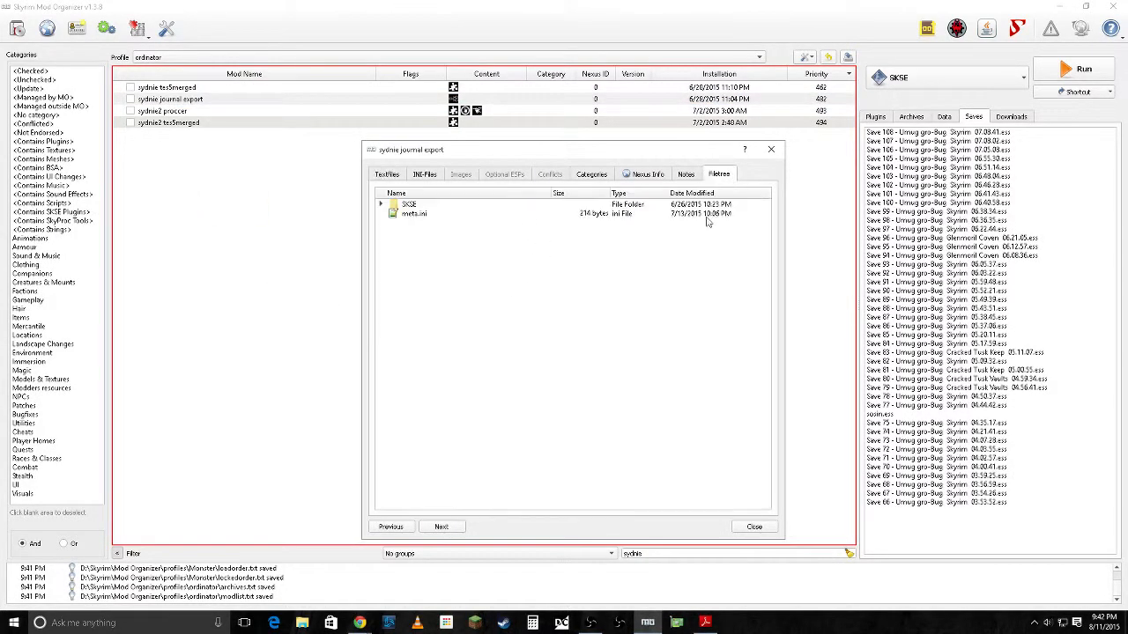
click(381, 205)
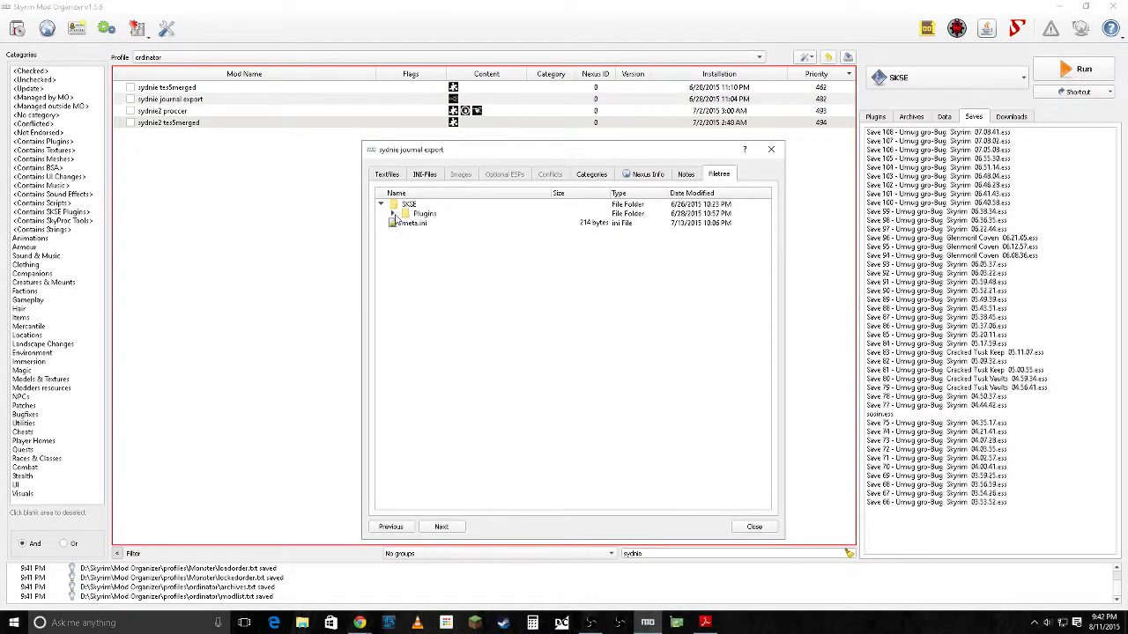
click(392, 214)
click(404, 224)
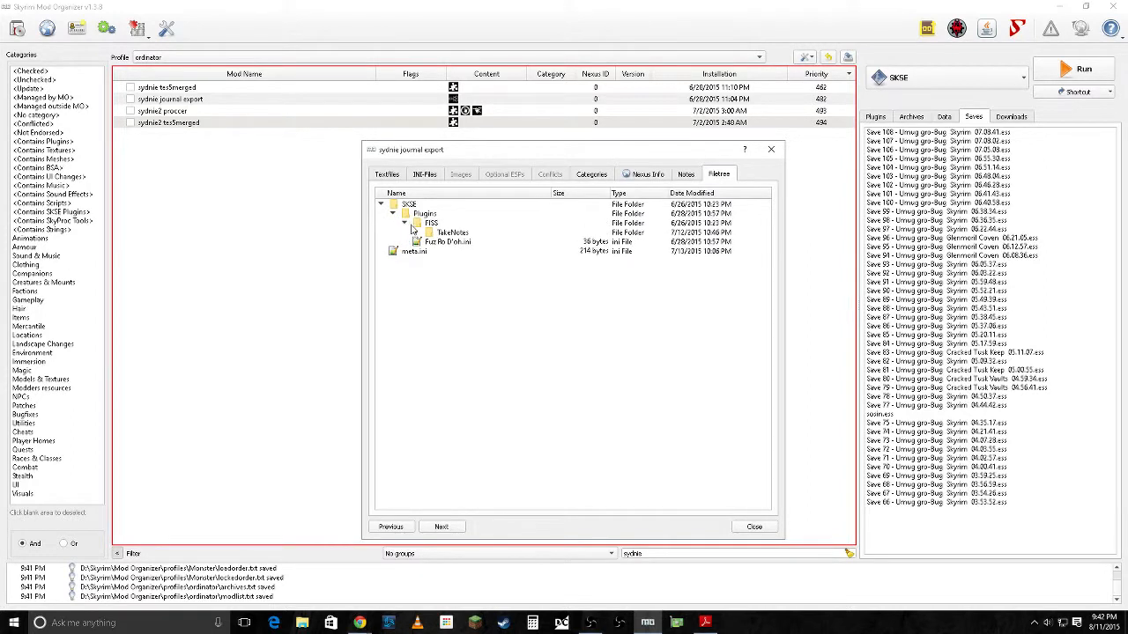
click(416, 232)
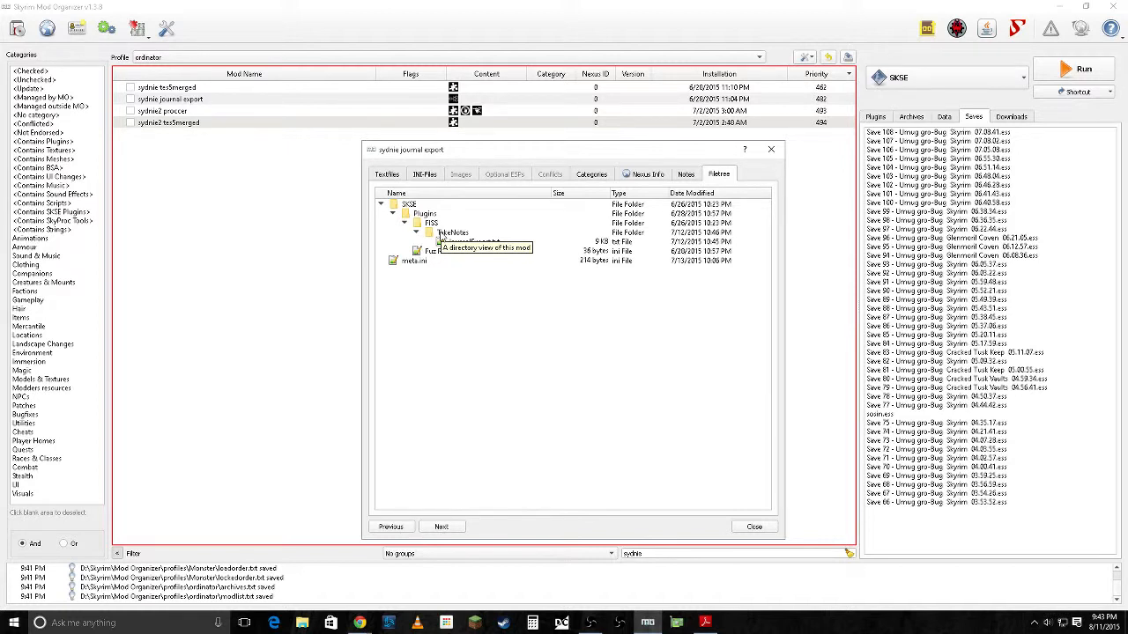
click(380, 204)
click(771, 149)
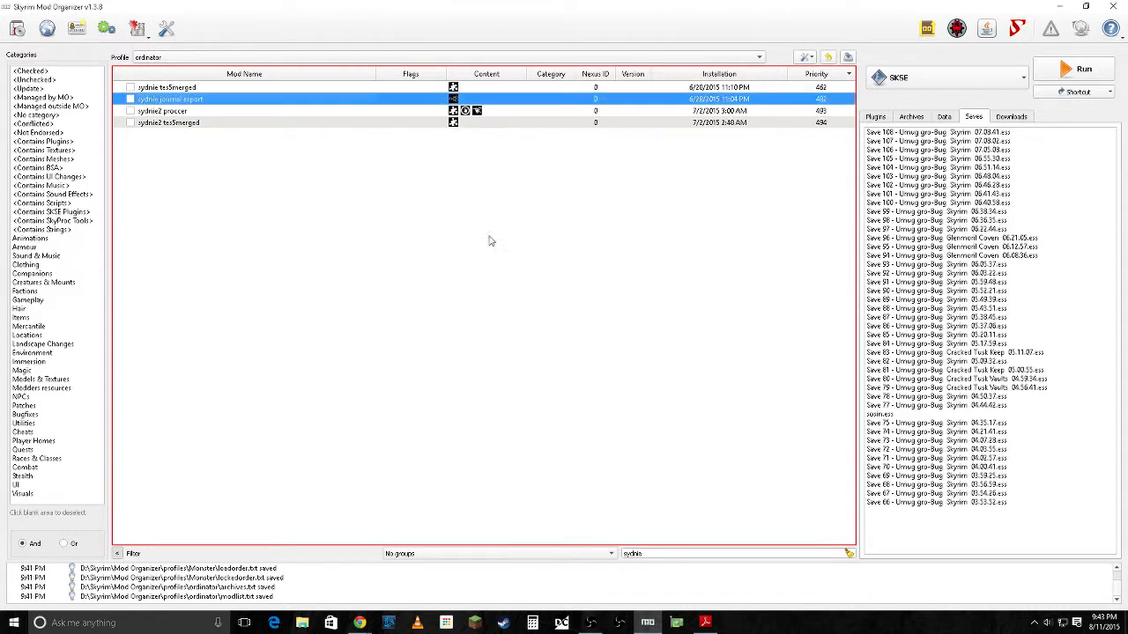
right_click(163, 104)
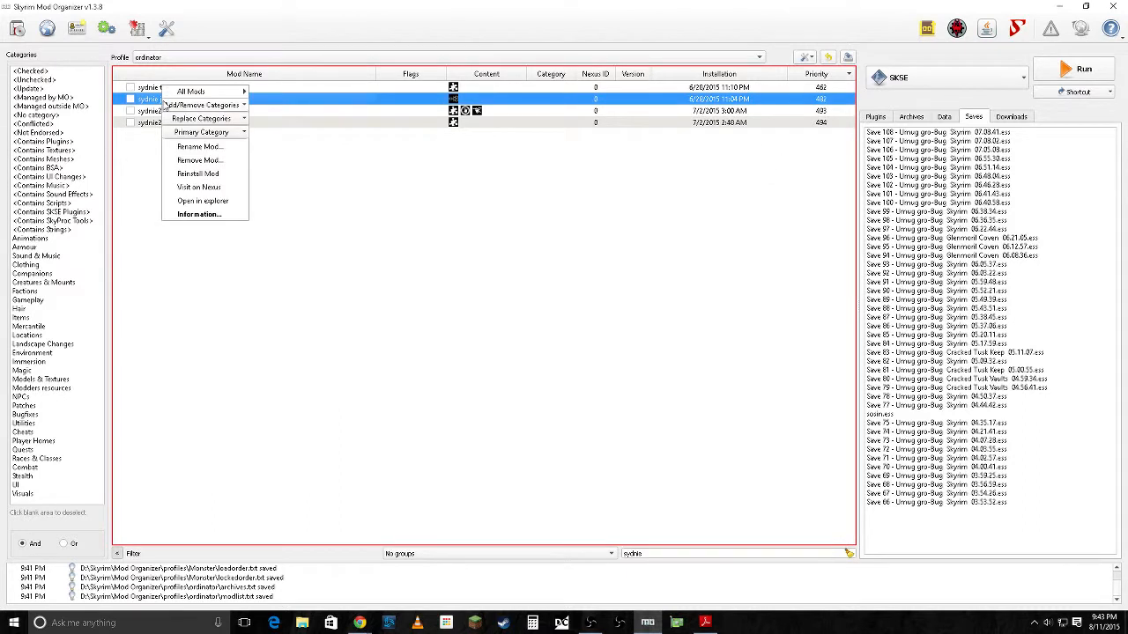
click(199, 161)
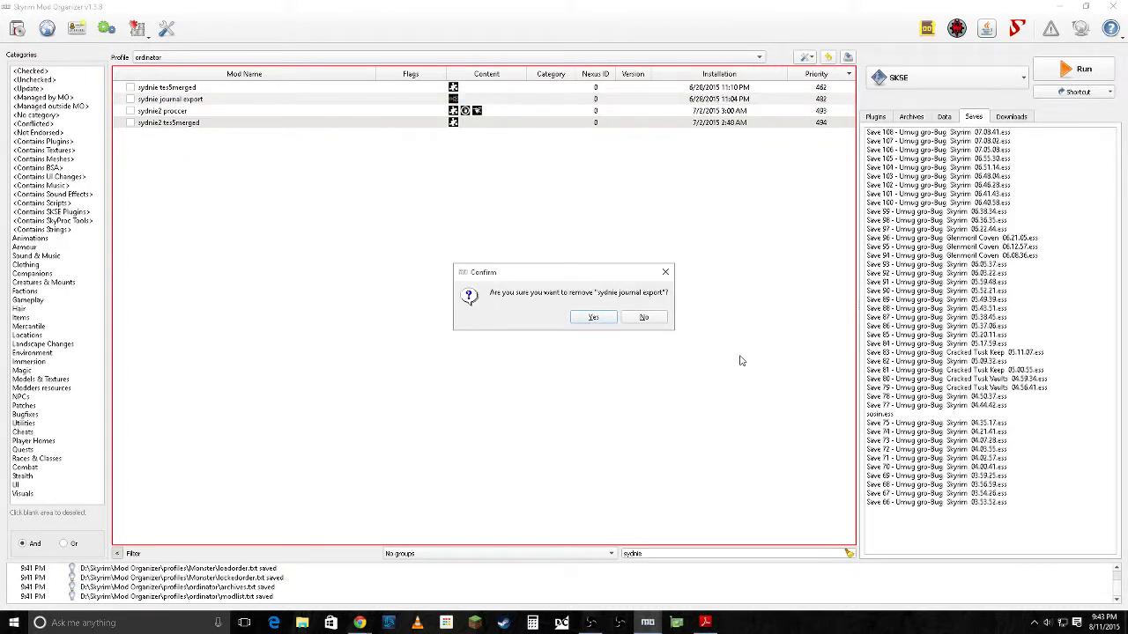
click(660, 320)
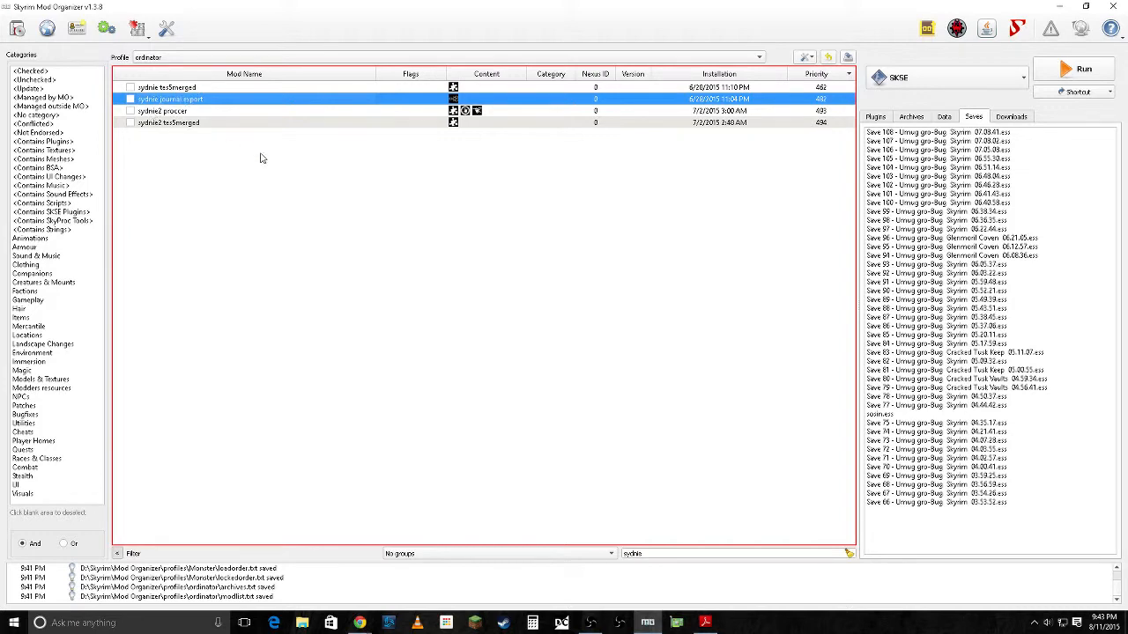
Step: Clear the mod name filter and show the beginning of the ordinator profile's plugin load order
drag(652, 555, 577, 553)
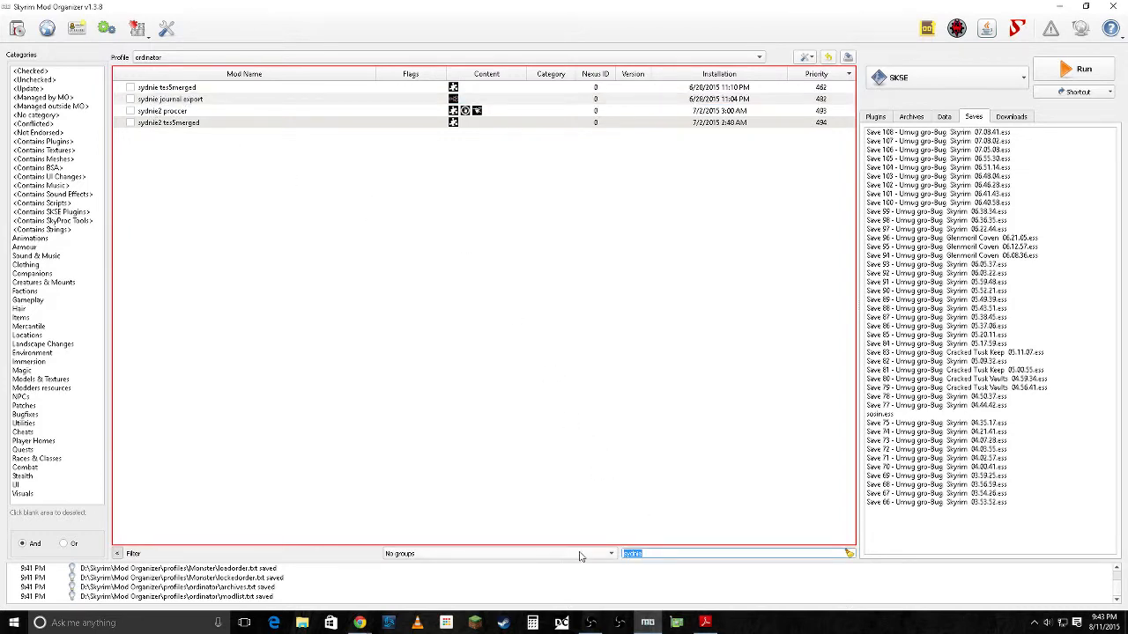
key(BackSpace)
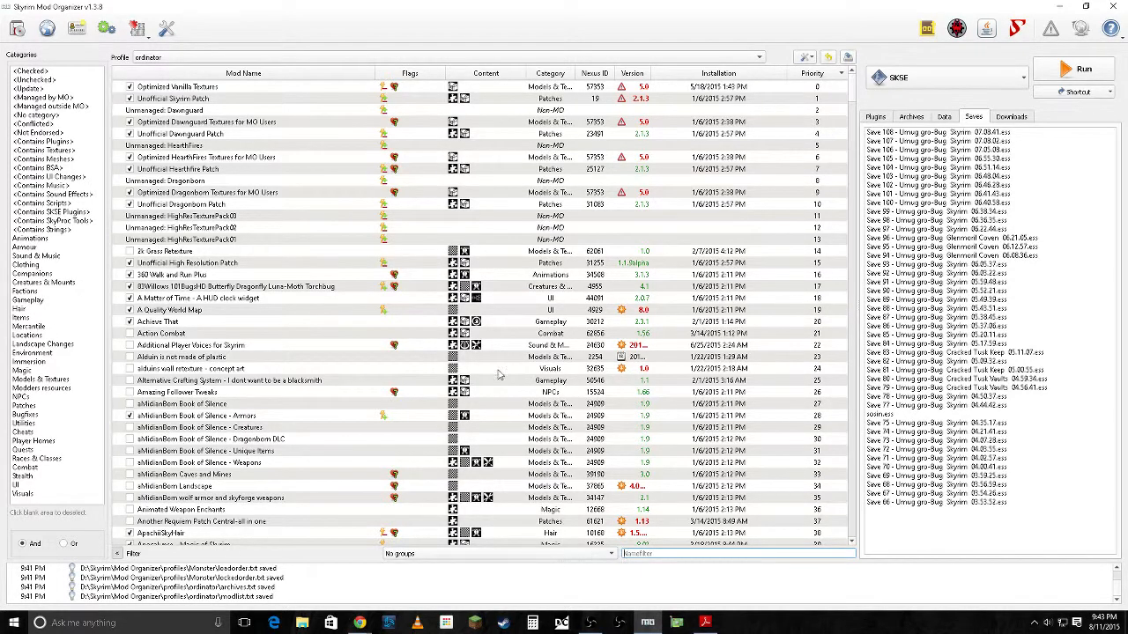
click(875, 117)
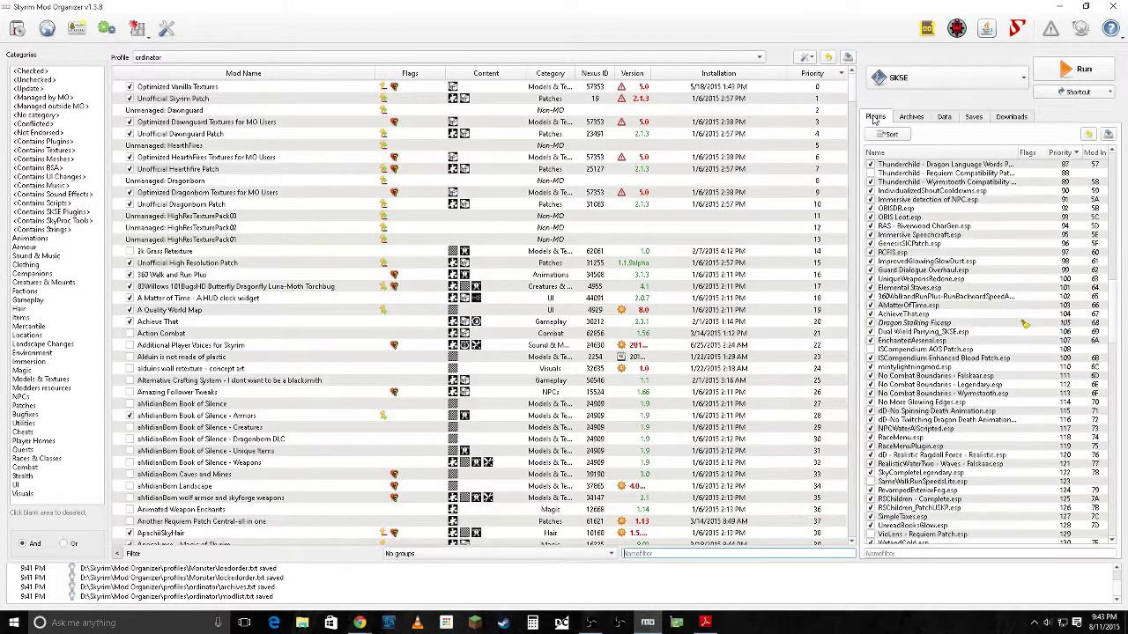
drag(1113, 295, 1115, 168)
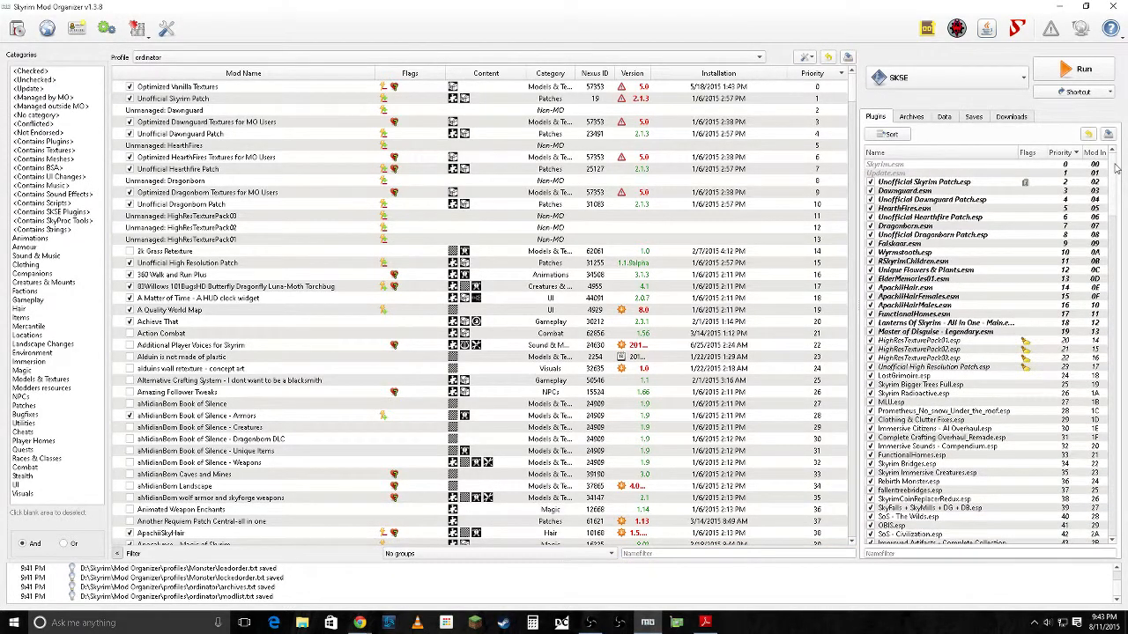